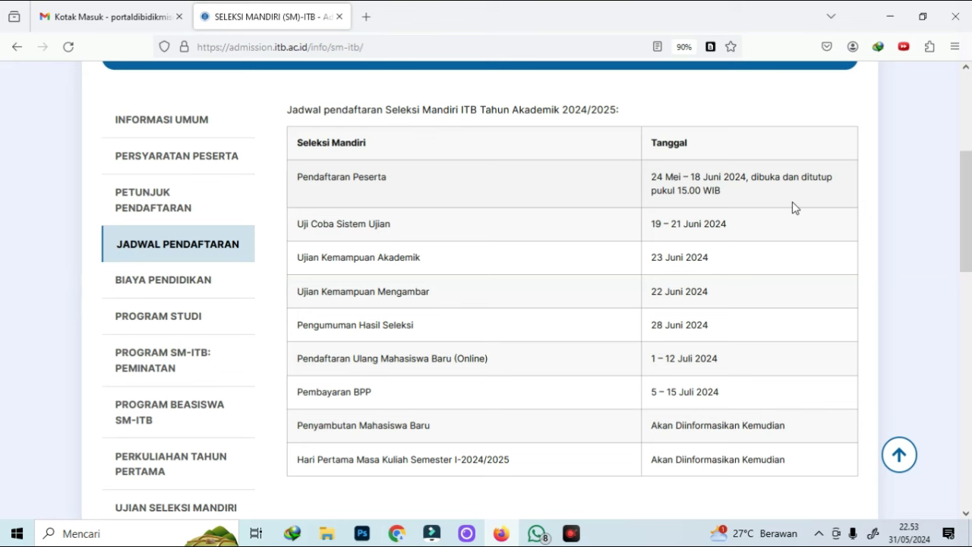
Highlight the Jadwal dates (22 Juni drawing test, 28 Juni announcement, 1–12 Juli re-registration) and reach Biaya Pendidikan
left_click_drag(652, 225, 751, 227)
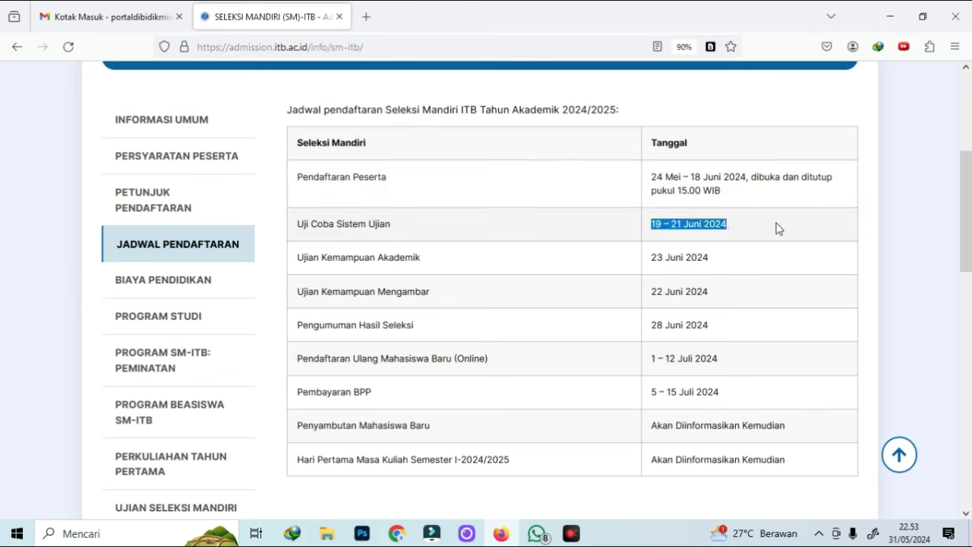
left_click(650, 265)
left_click_drag(649, 264, 684, 273)
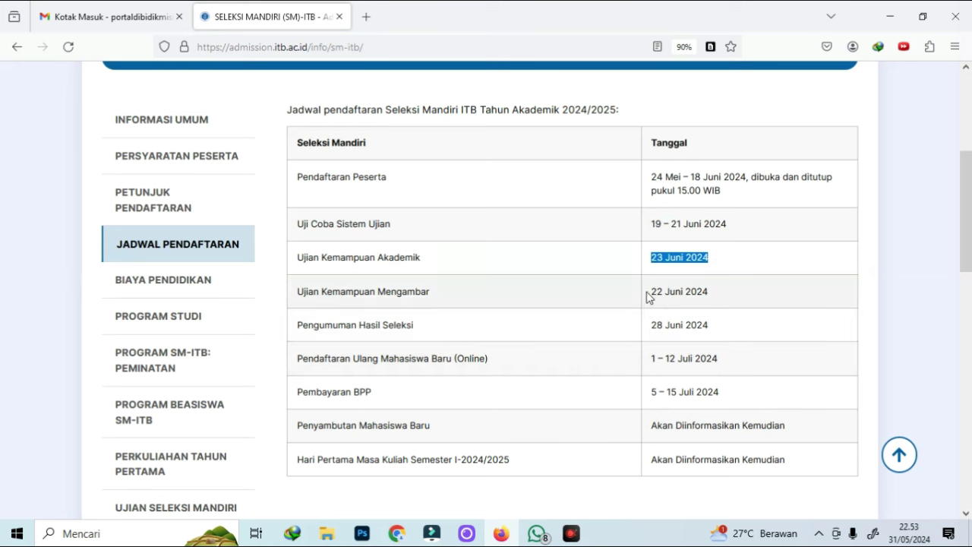
left_click_drag(650, 297, 766, 304)
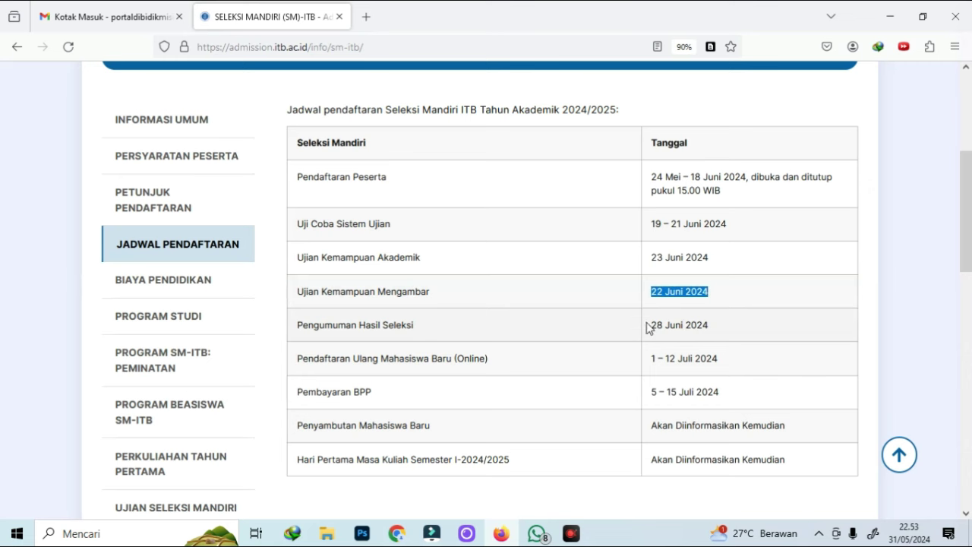
left_click_drag(650, 324, 745, 326)
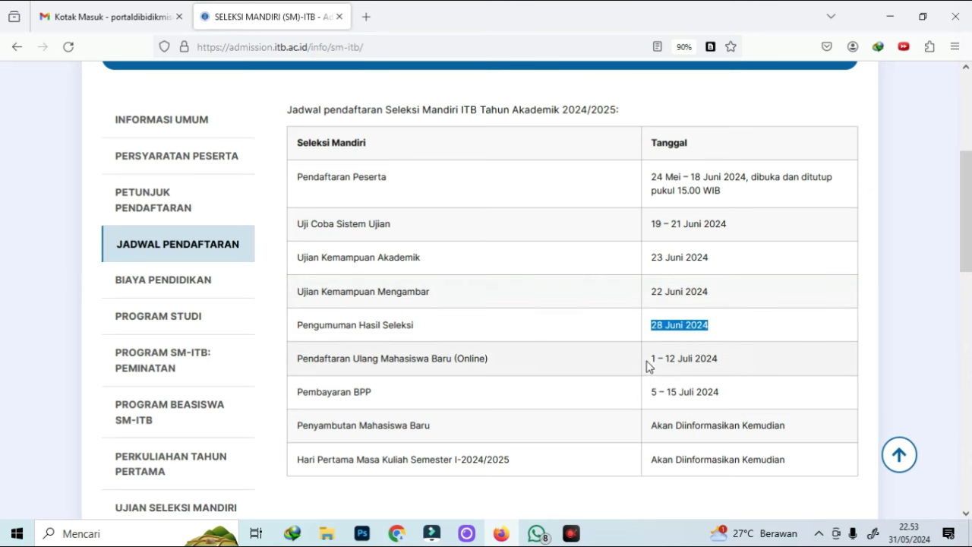
left_click_drag(649, 359, 754, 367)
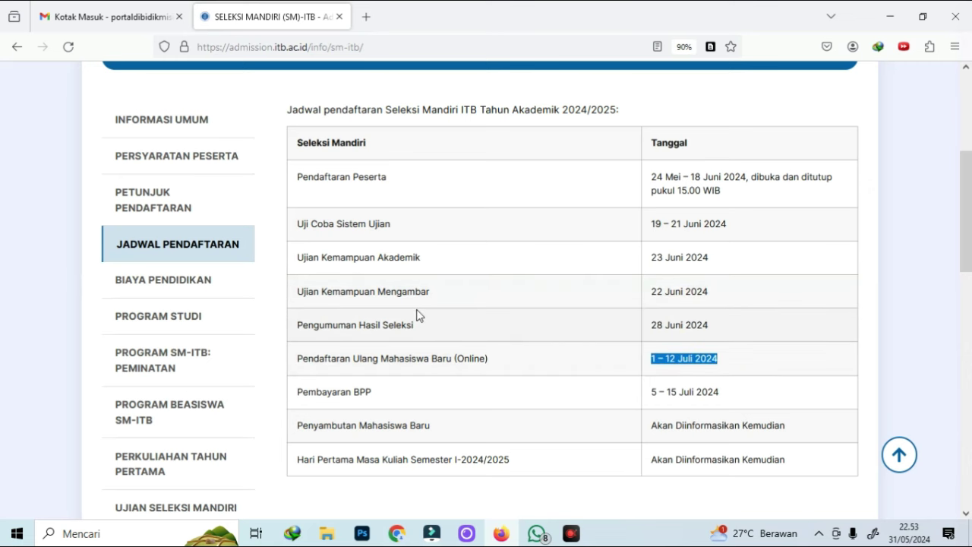
scroll(479, 312, "down", 3)
scroll(478, 287, "down", 2)
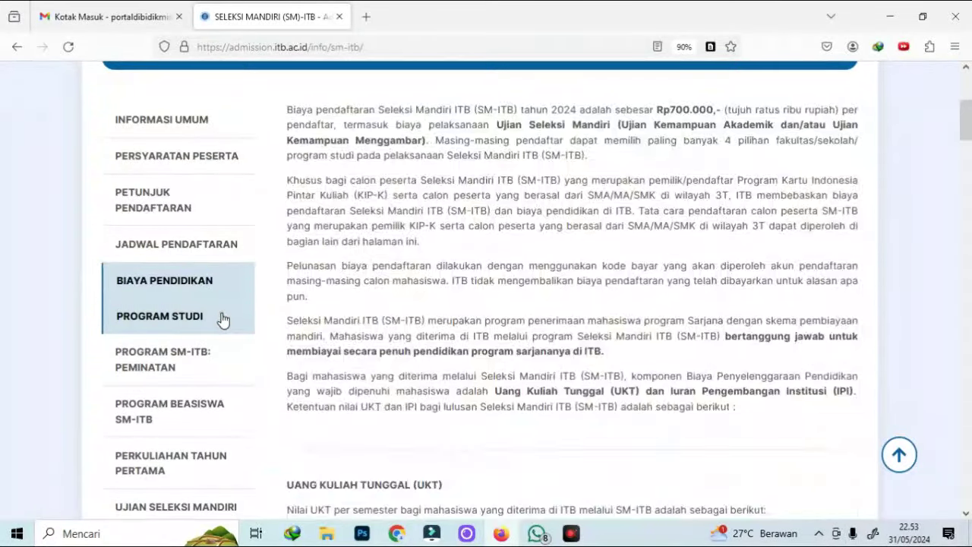
Review the Program Studi and SM-ITB: Peminatan programme sections
left_click(223, 317)
scroll(601, 294, "down", 1)
scroll(601, 295, "down", 4)
scroll(610, 295, "up", 5)
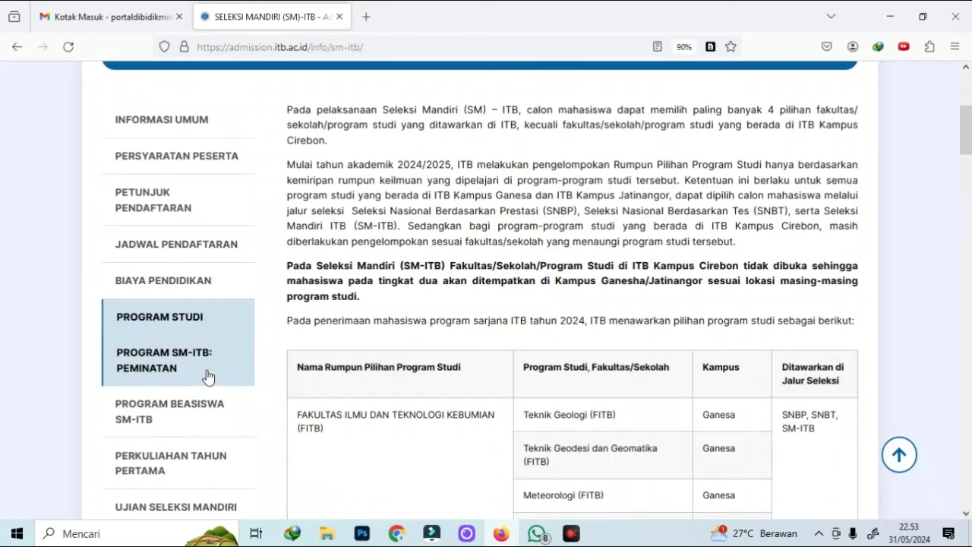
left_click(208, 377)
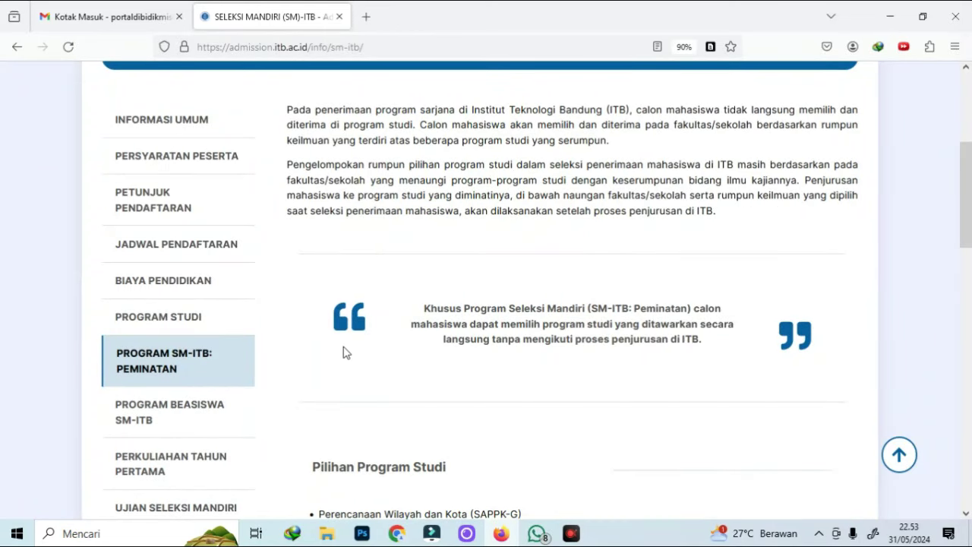
scroll(437, 352, "down", 5)
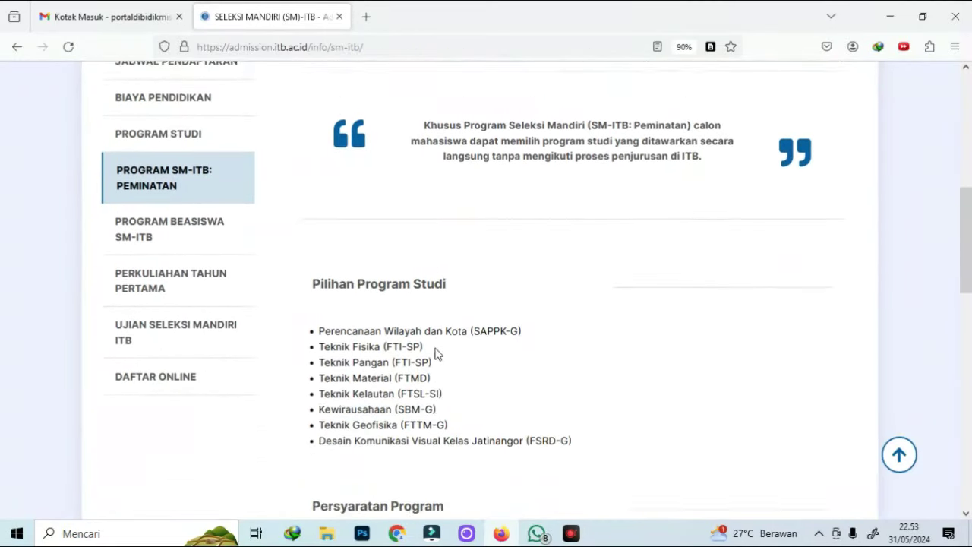
Compare the 3T, Program Studi Strategis Nasional and KIP-K scholarship details, ending at Daftar Online
left_click(169, 214)
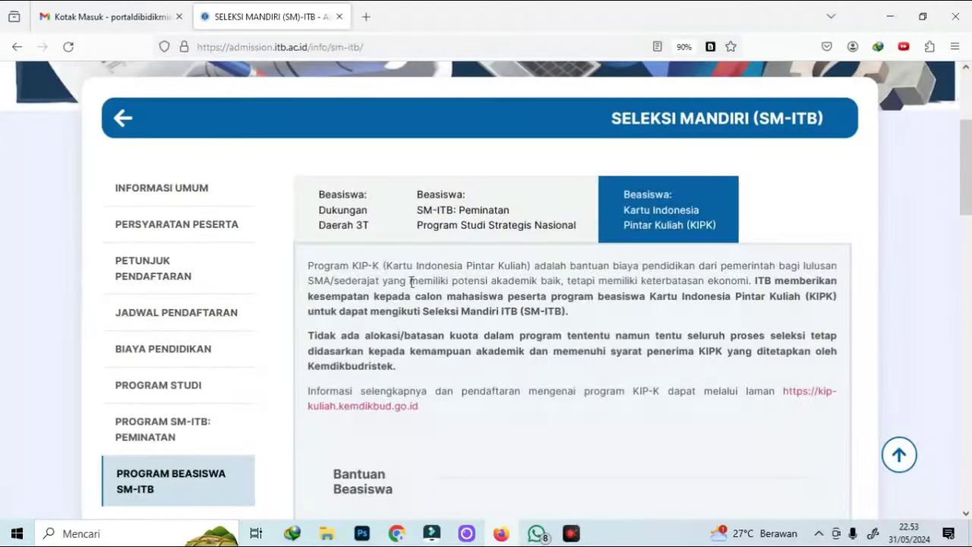
left_click(346, 222)
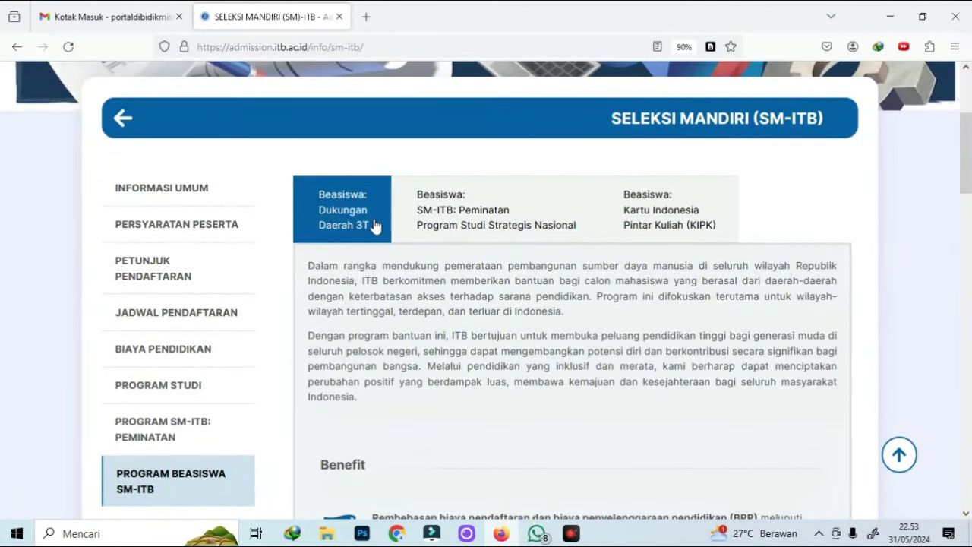
left_click(460, 236)
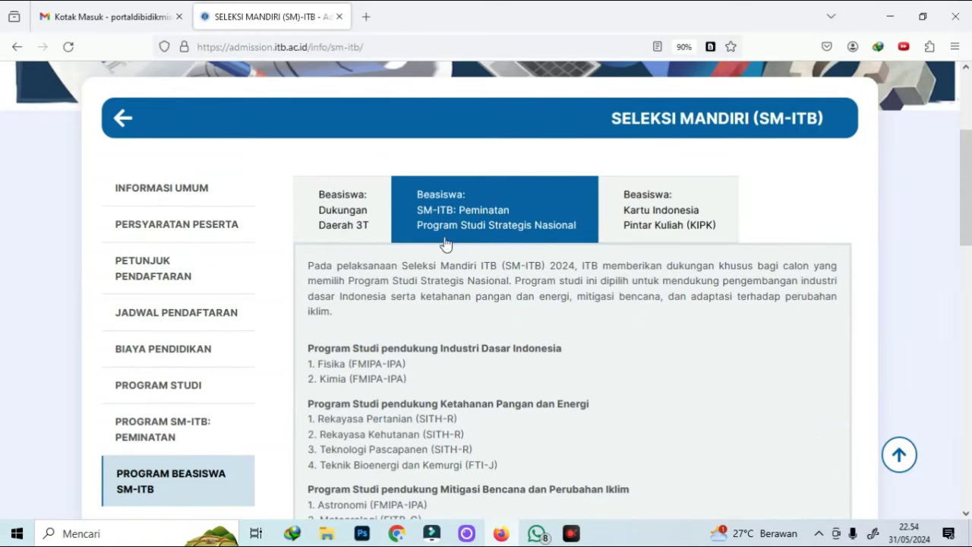
scroll(516, 258, "down", 3)
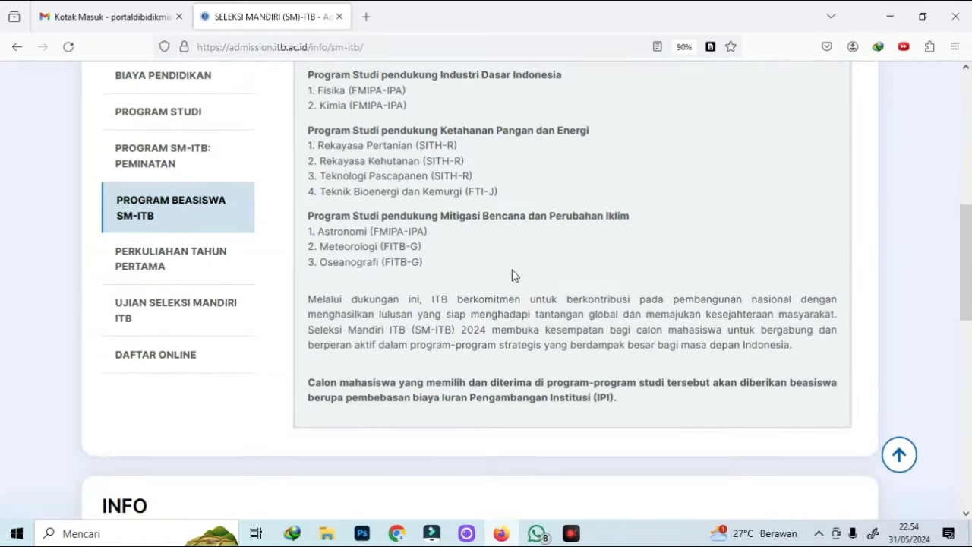
scroll(504, 272, "up", 2)
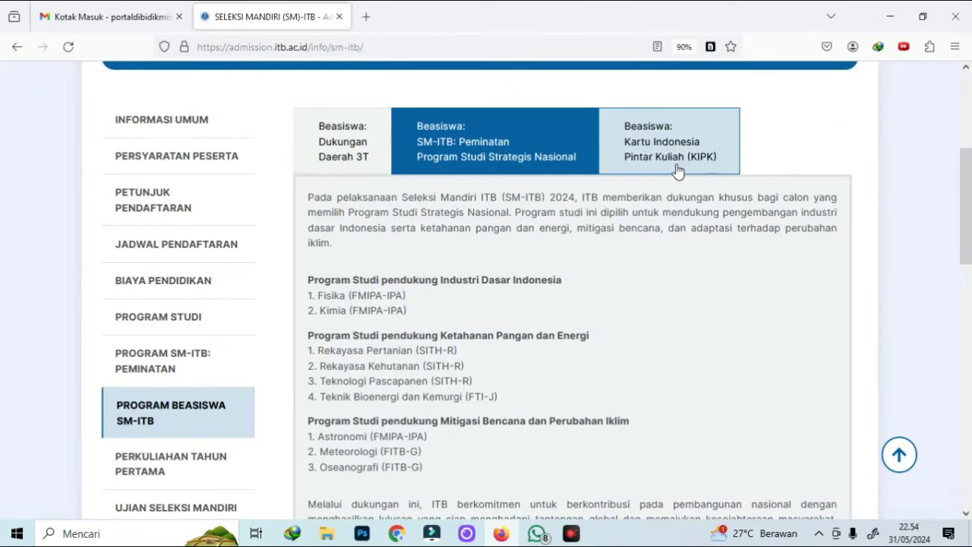
left_click(675, 168)
scroll(543, 227, "down", 3)
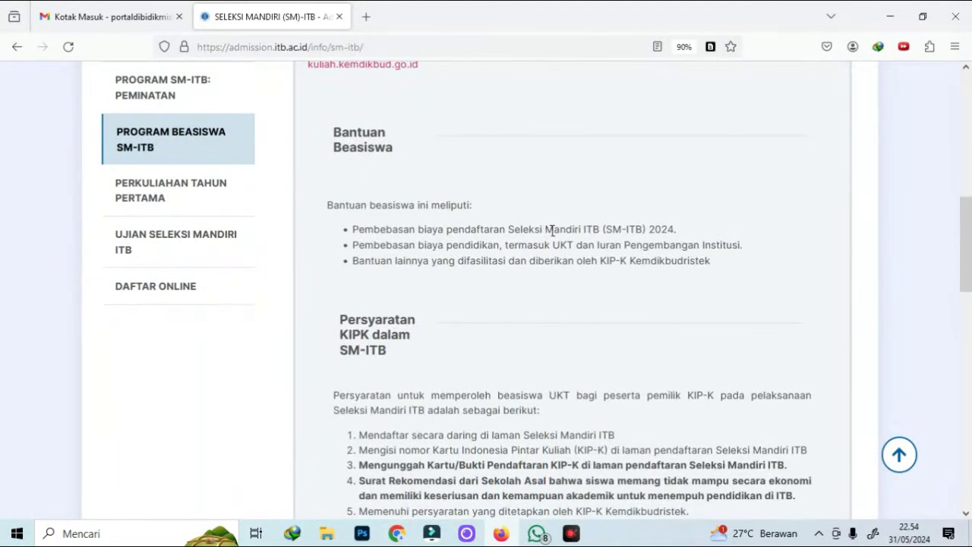
scroll(570, 227, "down", 3)
scroll(339, 369, "up", 6)
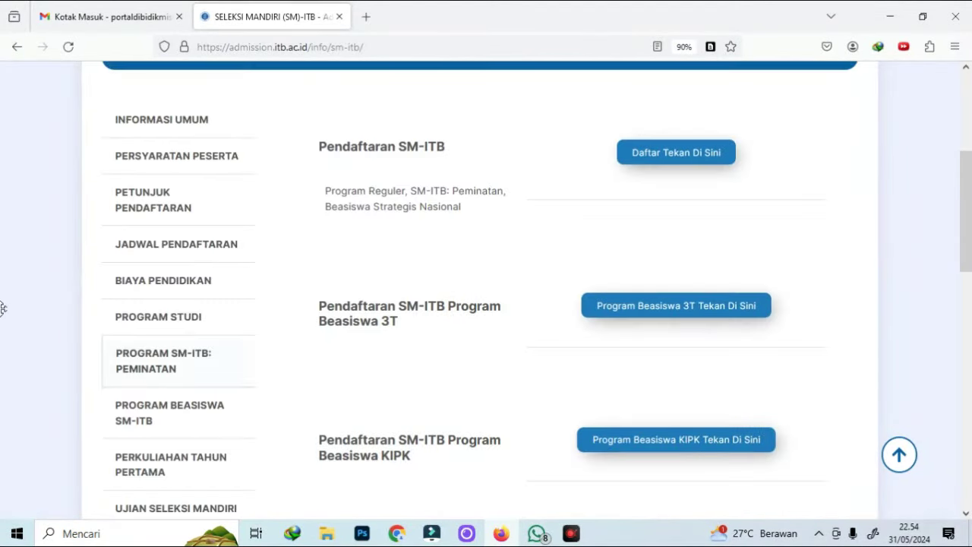
Check the 3T and KIPK registration headings and open the KIPK registration form in a new tab
scroll(339, 242, "down", 2)
scroll(340, 241, "down", 1)
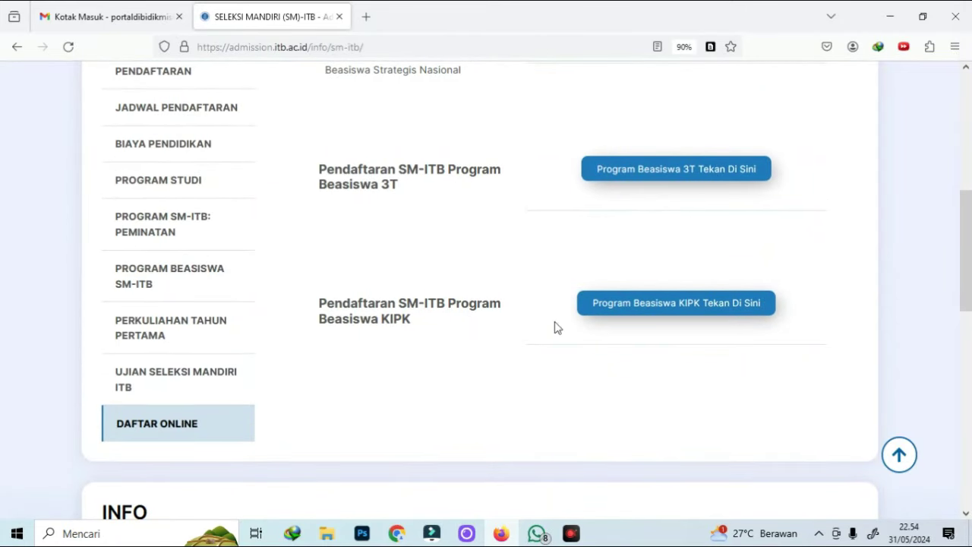
scroll(578, 336, "up", 3)
left_click_drag(317, 146, 483, 161)
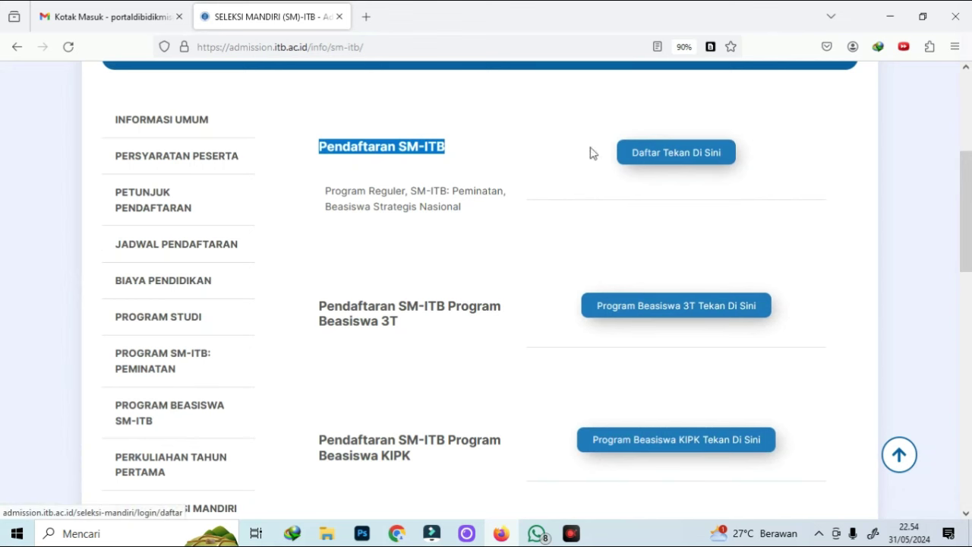
scroll(490, 244, "down", 2)
left_click_drag(304, 248, 605, 258)
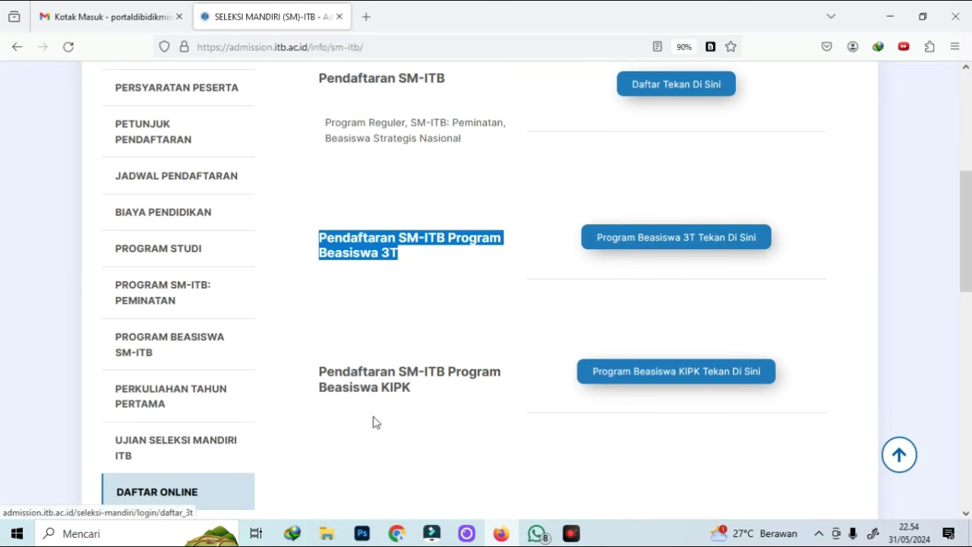
left_click_drag(325, 371, 414, 388)
left_click(332, 341)
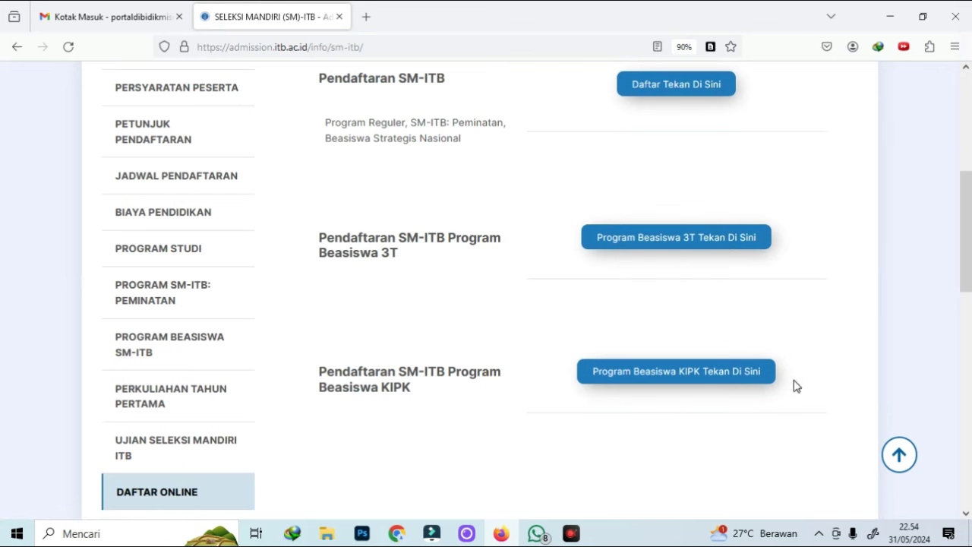
left_click(714, 377)
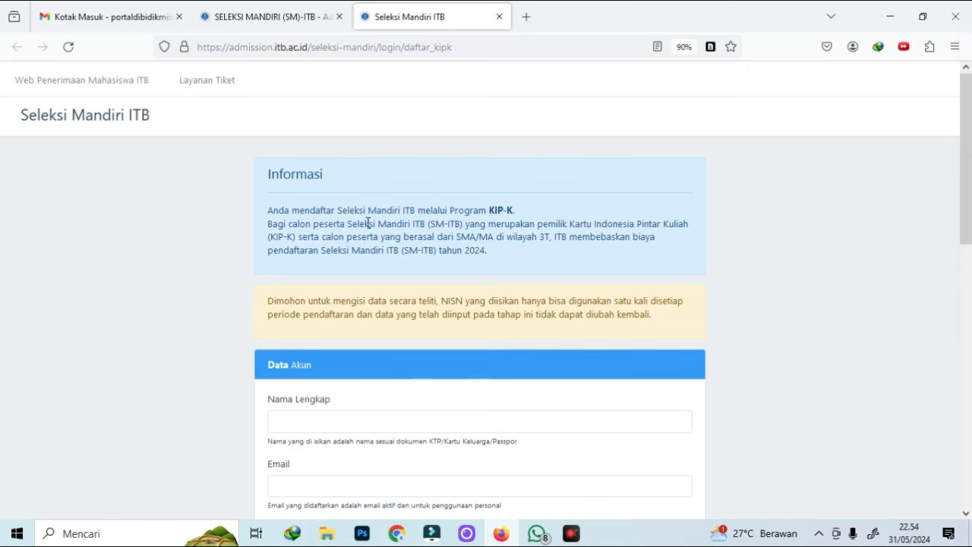
Enter the applicant's full name and contact e-mail, with Dalam Negeri as country of origin
scroll(539, 227, "down", 1)
scroll(538, 229, "up", 1)
scroll(781, 282, "down", 3)
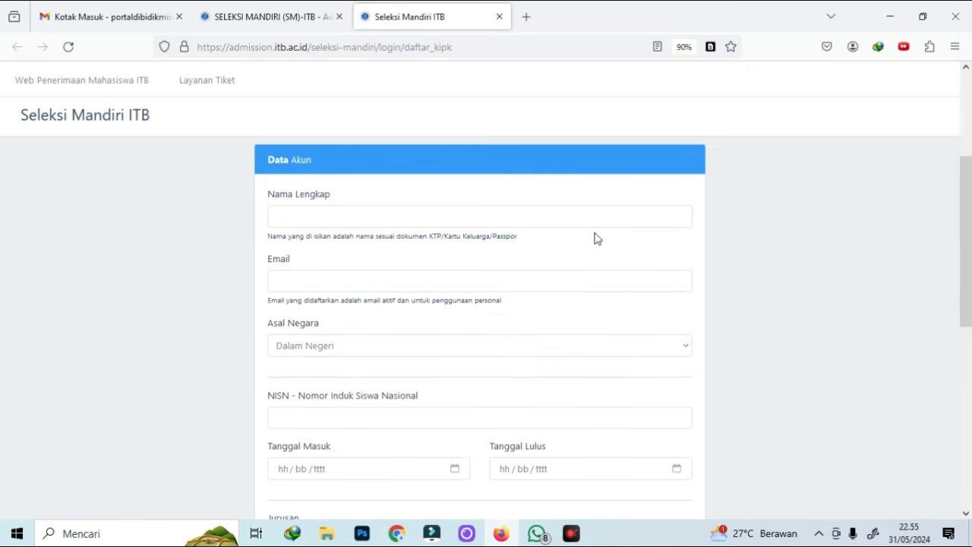
left_click(450, 218)
type("SOLEMANI")
left_click(323, 283)
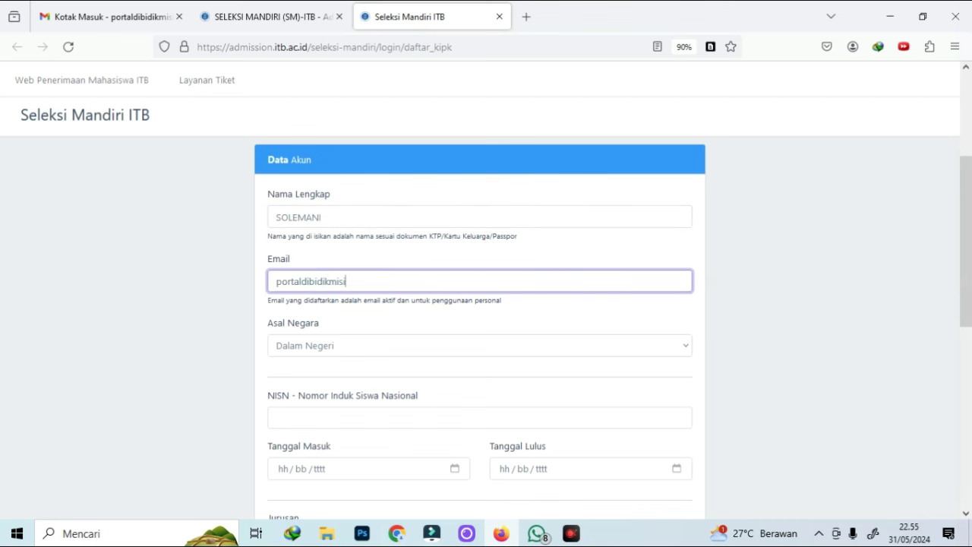
left_click(357, 354)
left_click(346, 392)
scroll(780, 323, "down", 3)
Fill in the NISN, school entry date, graduation date 17/05/2024 and major SMA/MA/PKBM IPA
left_click(515, 289)
key("ctrl+v")
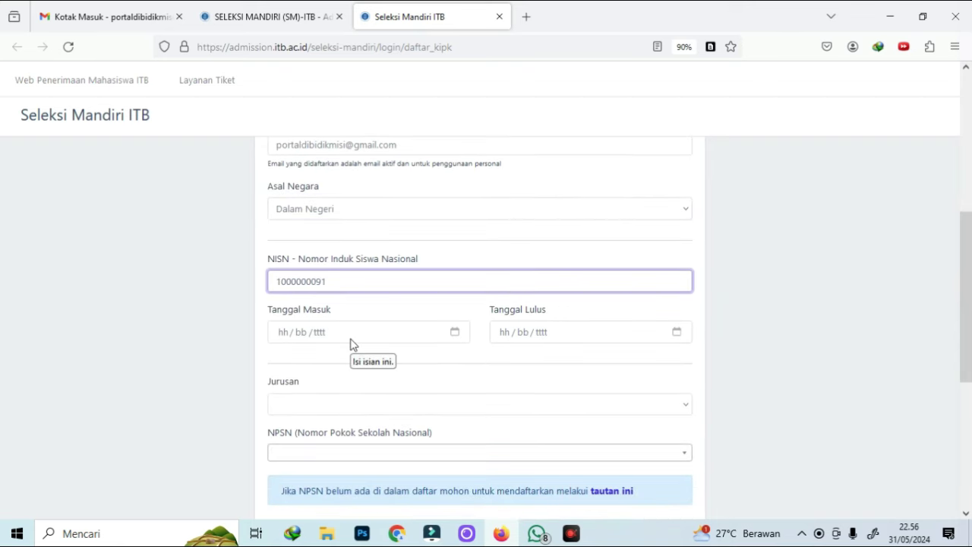
left_click(351, 343)
left_click(318, 336)
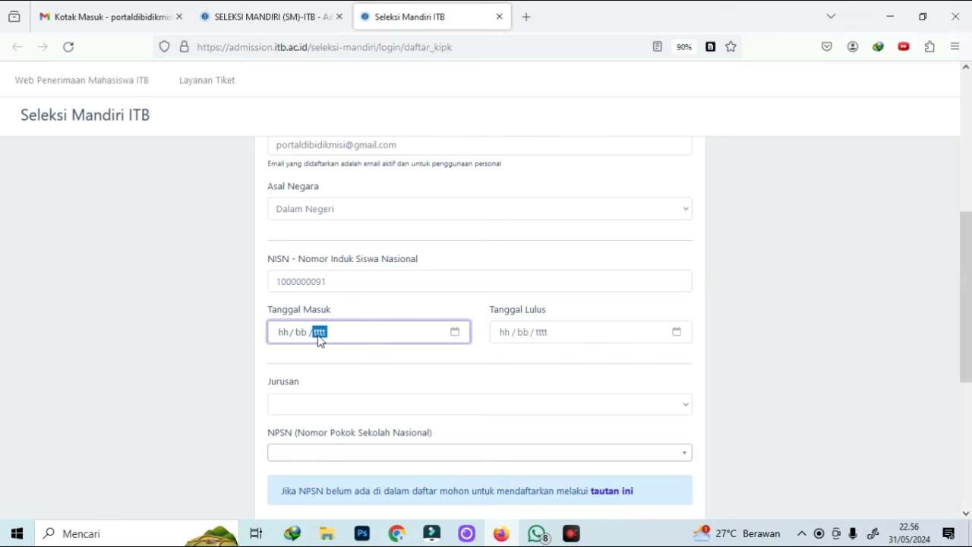
type("14/06/2022")
left_click(505, 335)
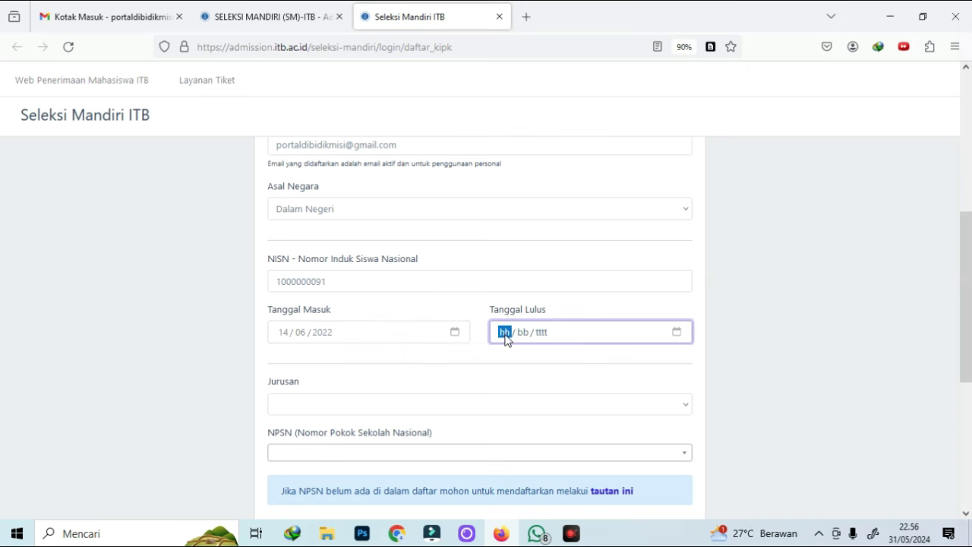
type("17/05/2024")
left_click(347, 332)
left_click(360, 414)
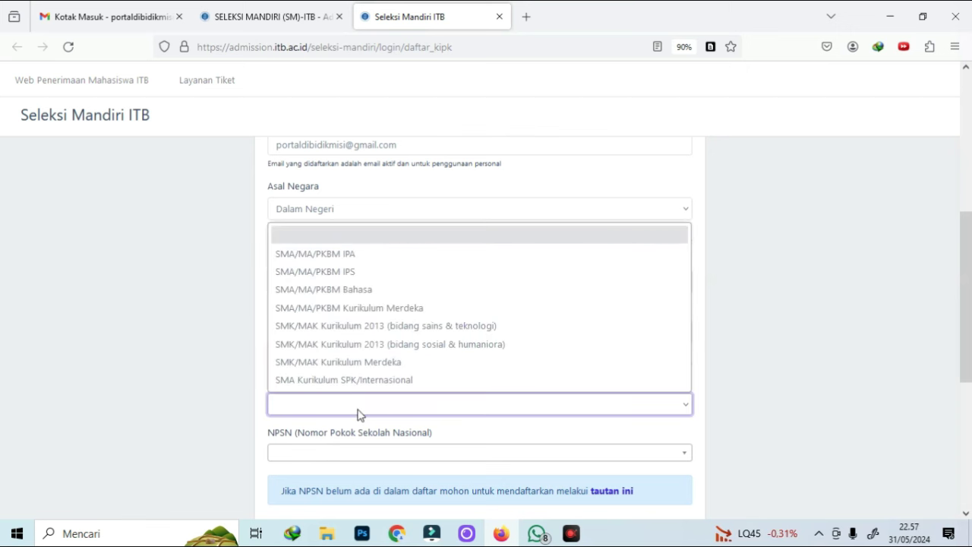
left_click(353, 254)
Choose school SMA NEGERI MODAL BANGSA, city code BONE (Kab) - SULAWESI SELATAN, and Nama Kota BONE
scroll(466, 337, "down", 2)
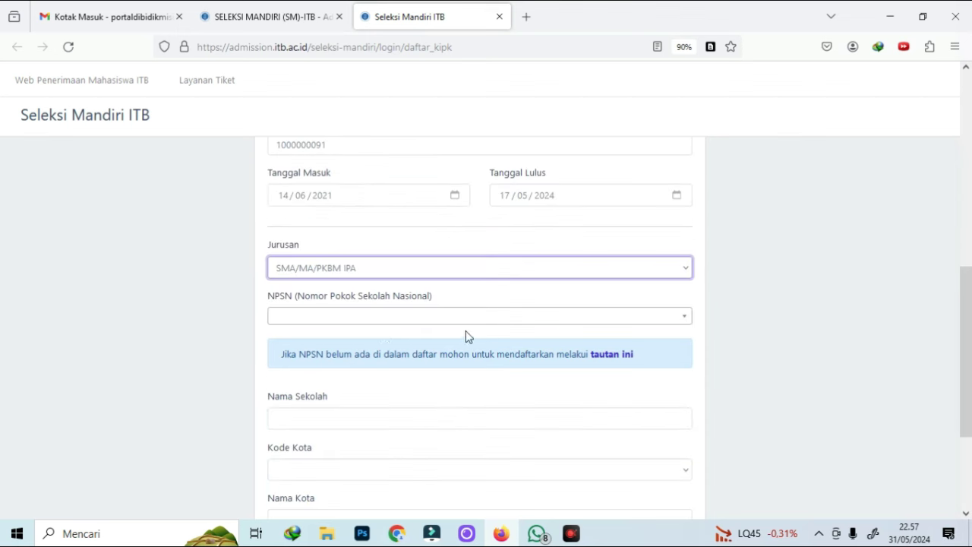
left_click(357, 320)
left_click(445, 420)
scroll(657, 332, "down", 2)
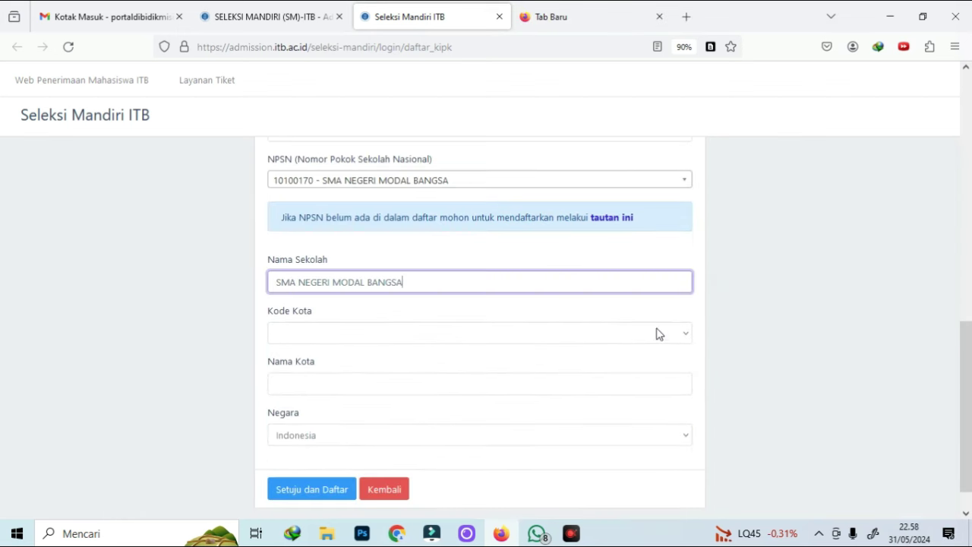
left_click(338, 334)
scroll(337, 227, "down", 10)
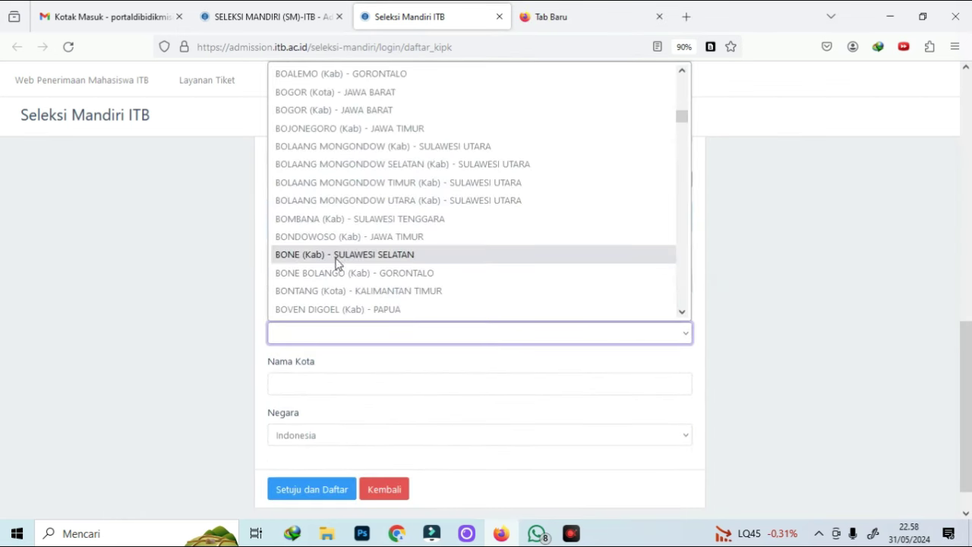
left_click(337, 263)
left_click(318, 385)
type("BONE")
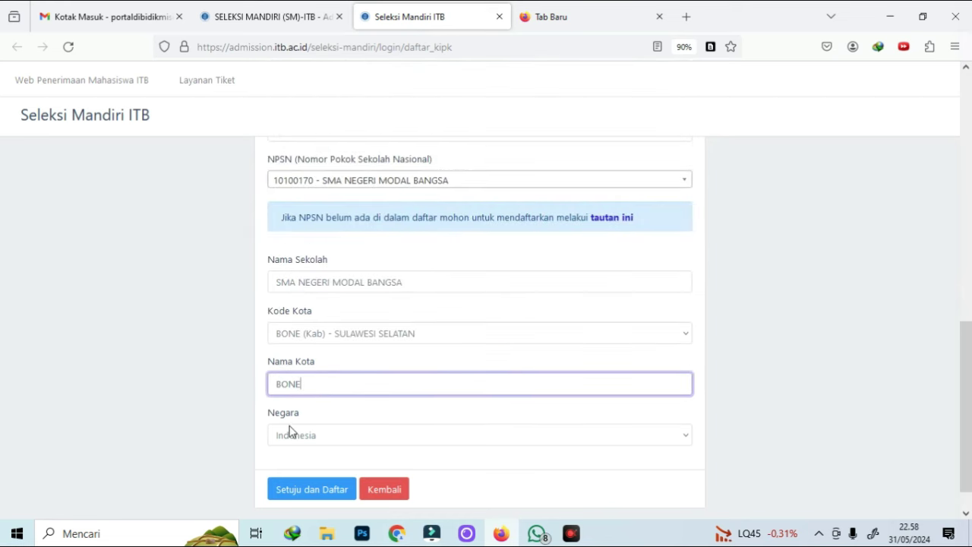
scroll(289, 431, "down", 1)
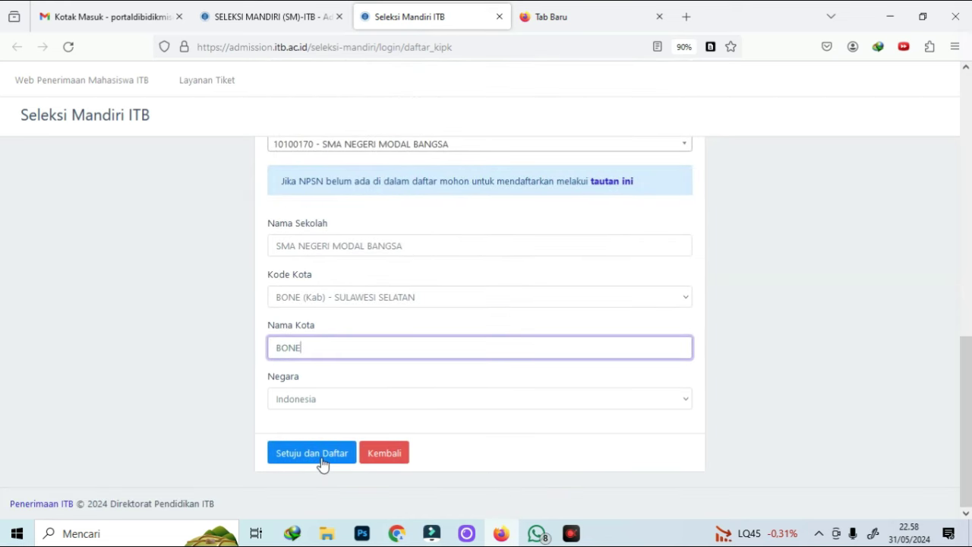
Submit the KIP-K registration and open the Seleksi Mandiri ITB account email in Gmail
left_click(320, 455)
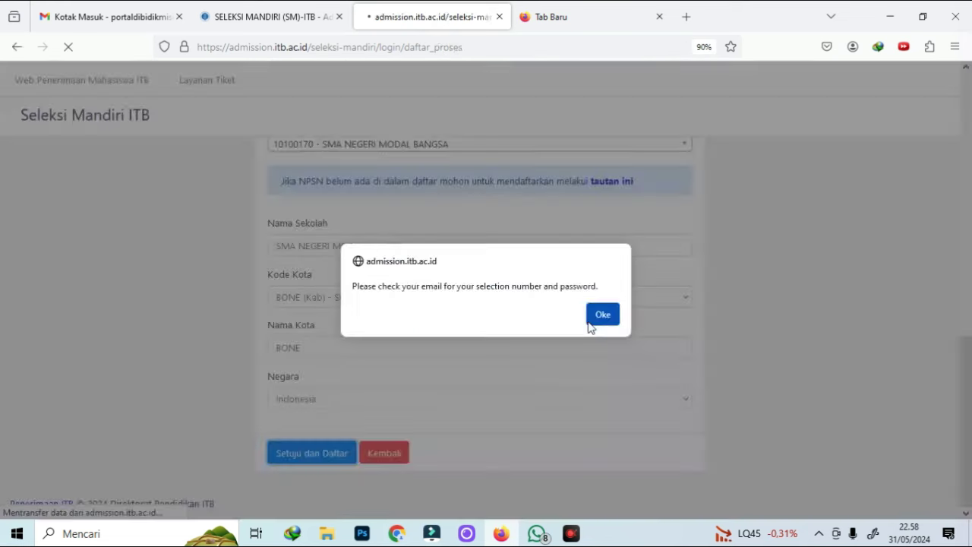
left_click(602, 314)
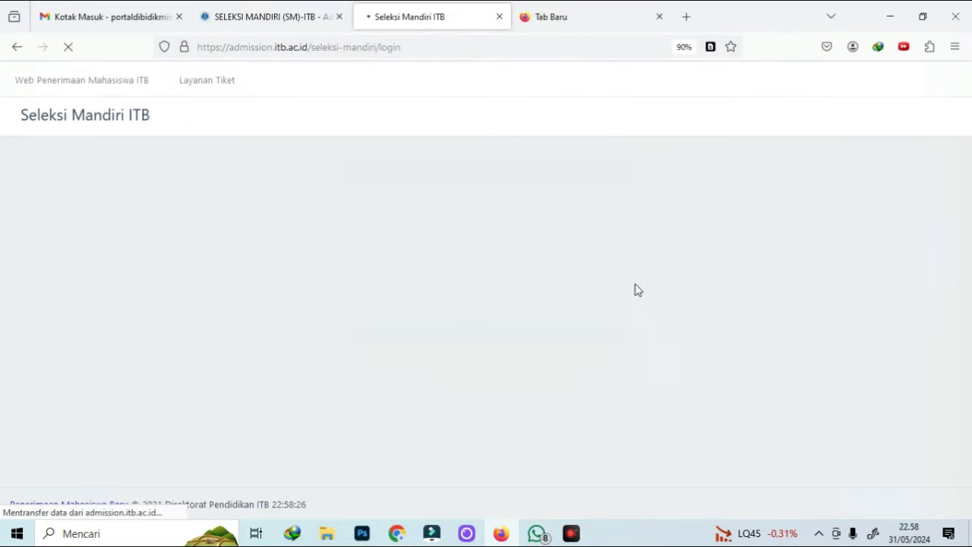
left_click(265, 16)
left_click(123, 16)
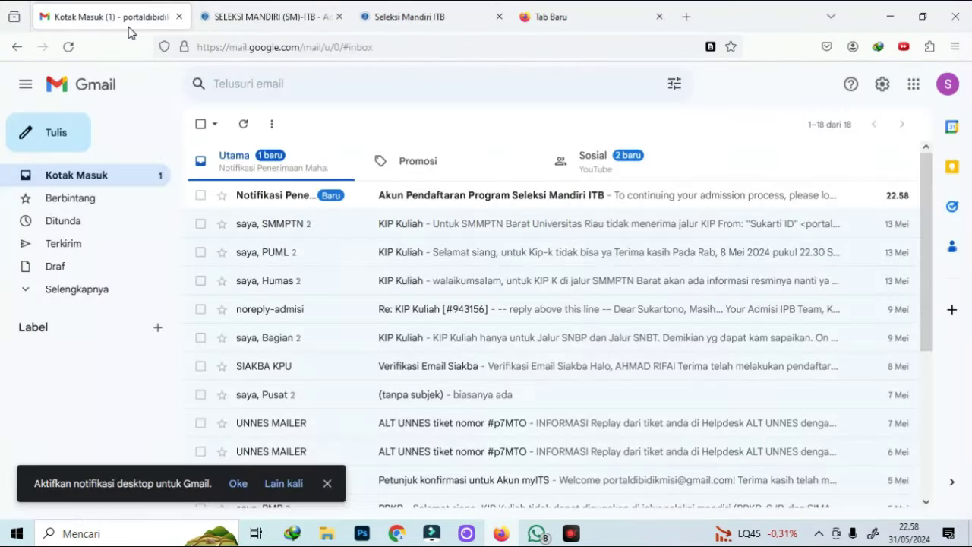
left_click(254, 200)
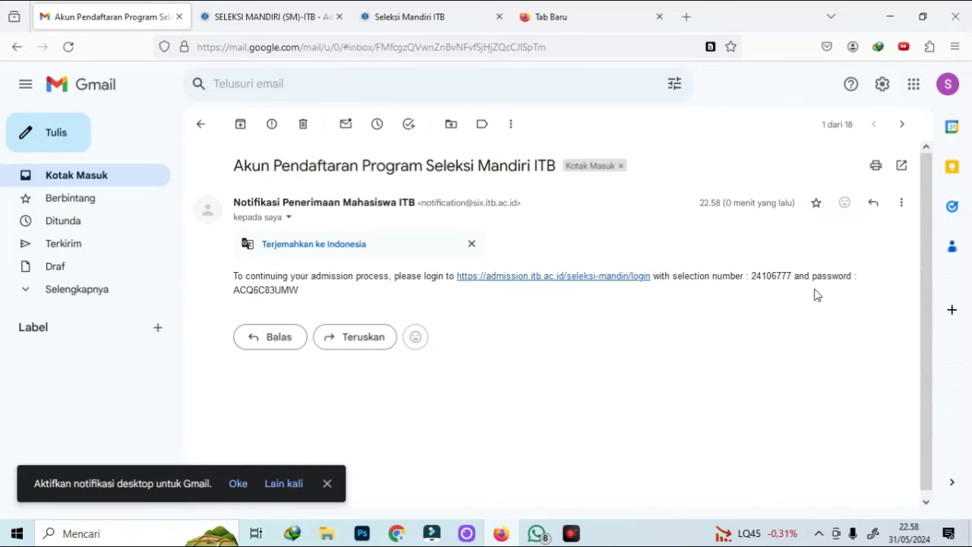
Copy the selection number into Nomor Seleksi and copy the password from the email
double_click(774, 276)
key("ctrl+c")
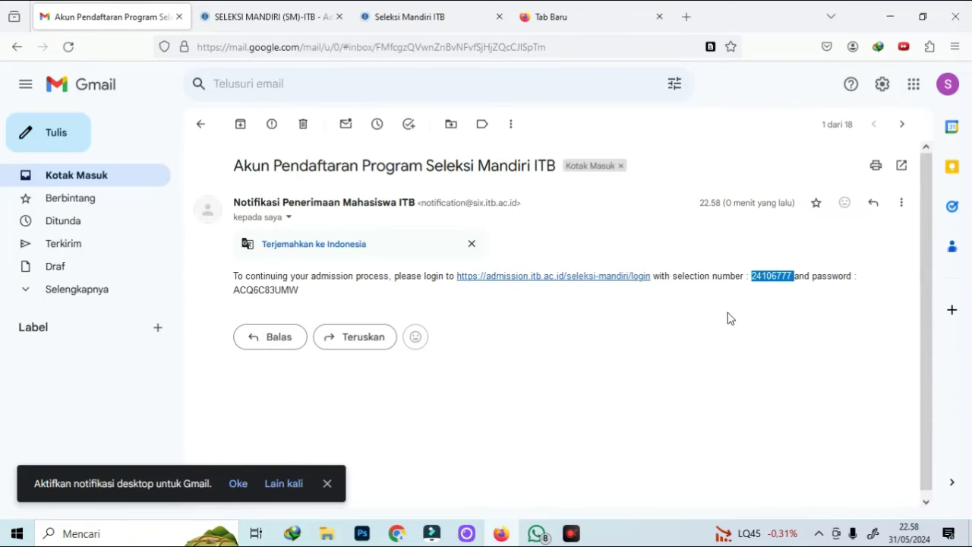
left_click(443, 17)
key("ctrl+v")
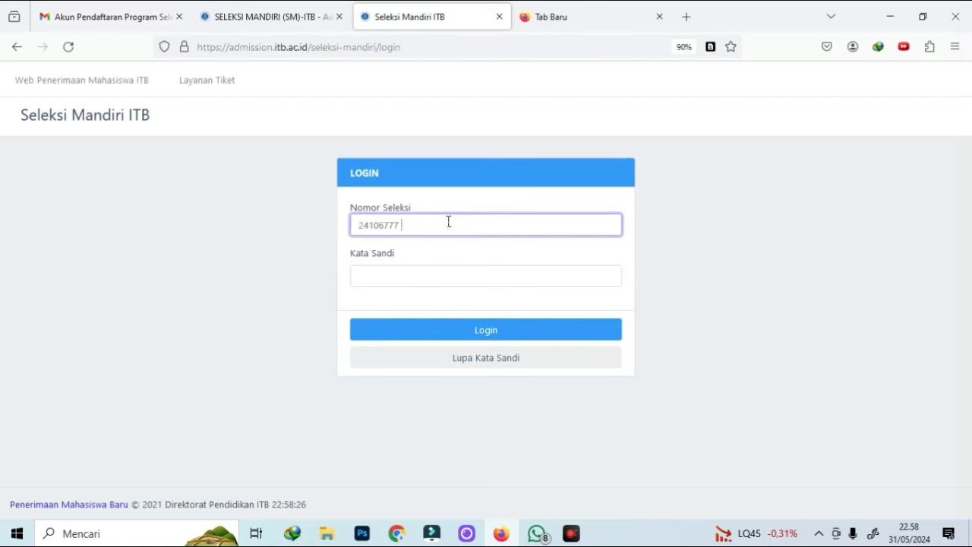
key("ctrl+1")
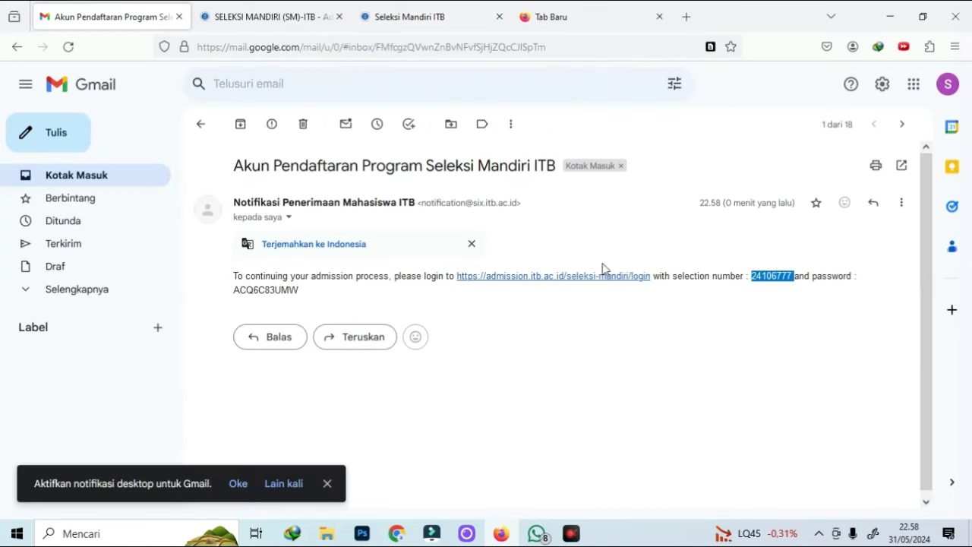
double_click(243, 289)
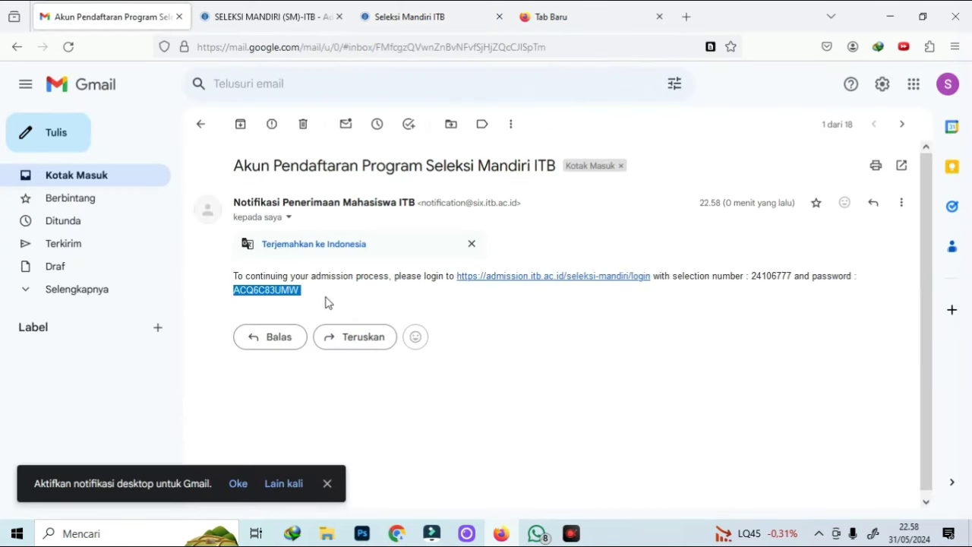
left_click(406, 17)
Paste the password into Kata Sandi and log in to the applicant account
left_click(416, 275)
key("ctrl+v")
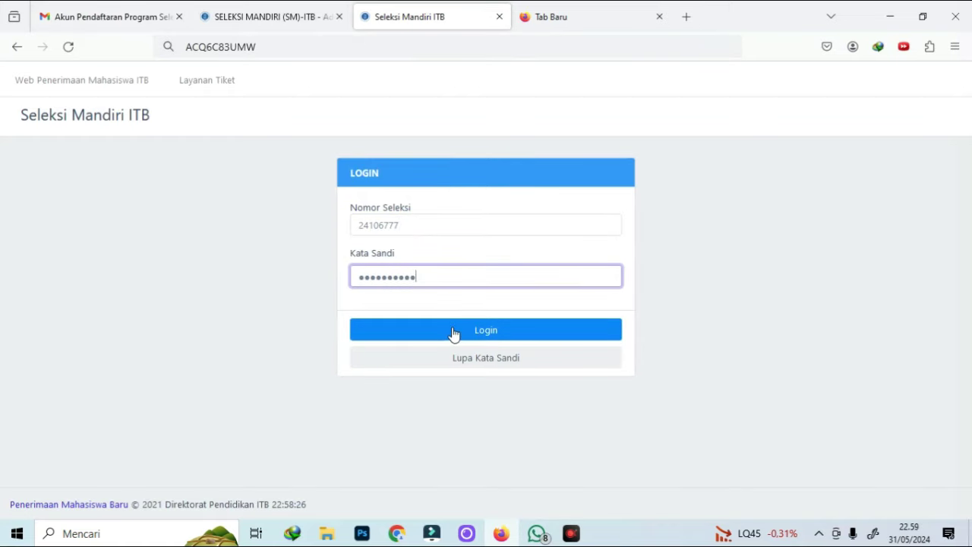
left_click(453, 331)
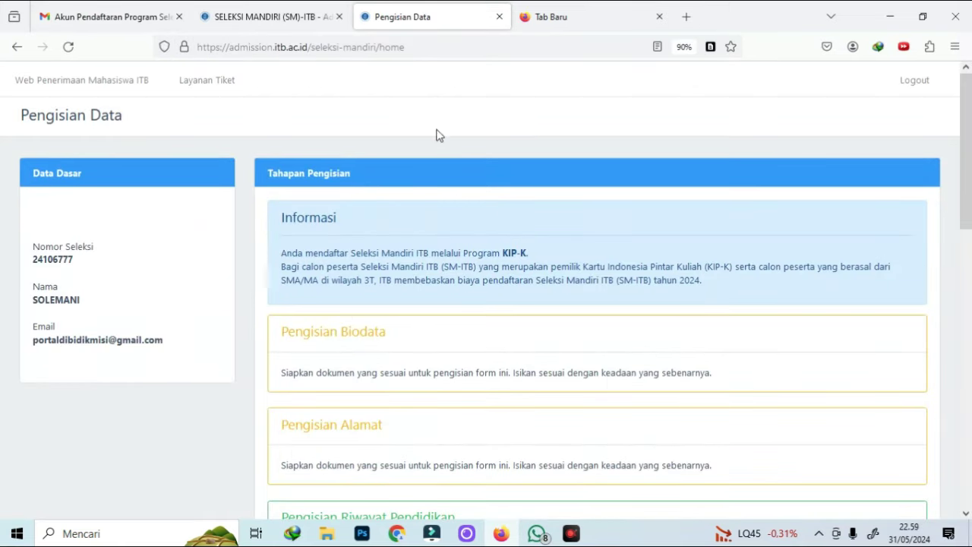
Review the KIP-K filling stages through Hasil Seleksi and open the Pengisian Biodata form
scroll(462, 184, "down", 15)
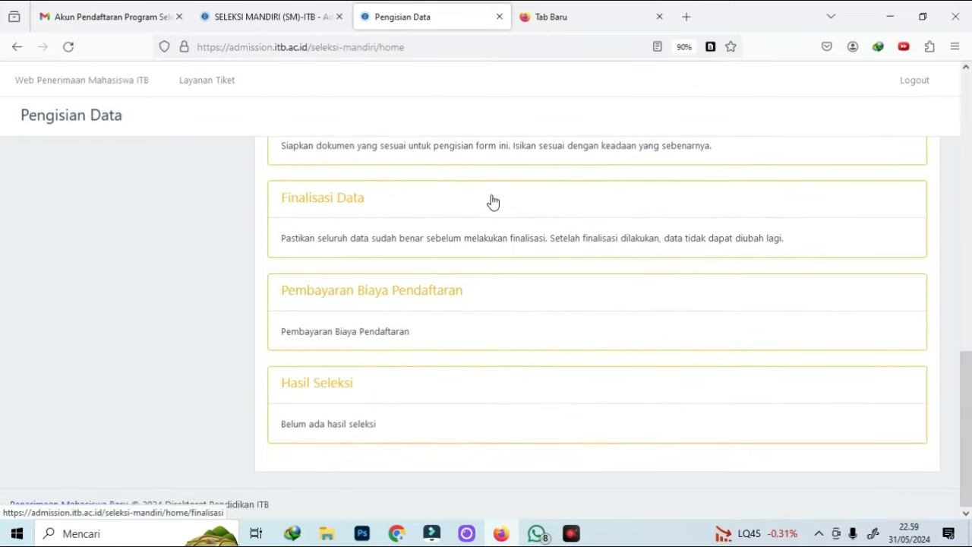
scroll(501, 194, "up", 9)
scroll(516, 182, "up", 3)
scroll(354, 329, "down", 1)
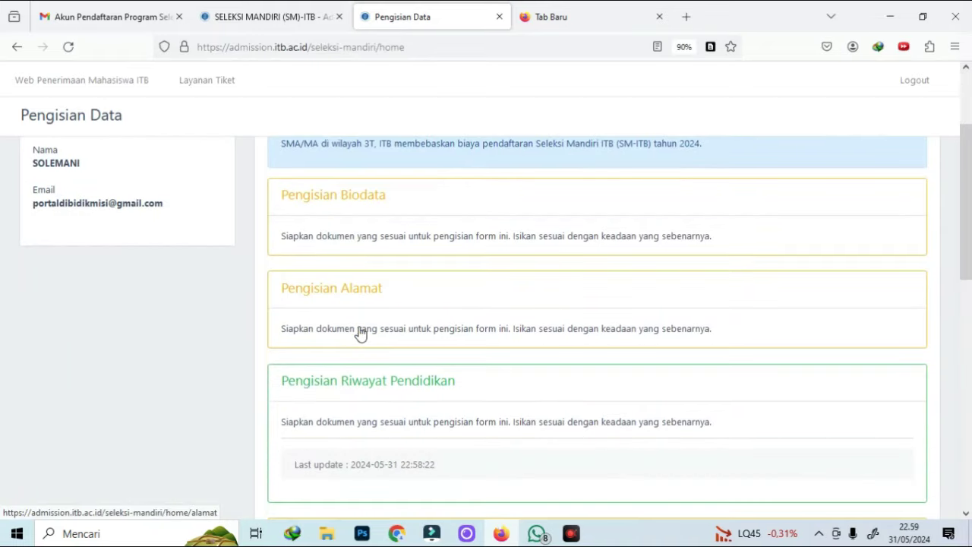
scroll(370, 325, "down", 1)
scroll(370, 327, "down", 2)
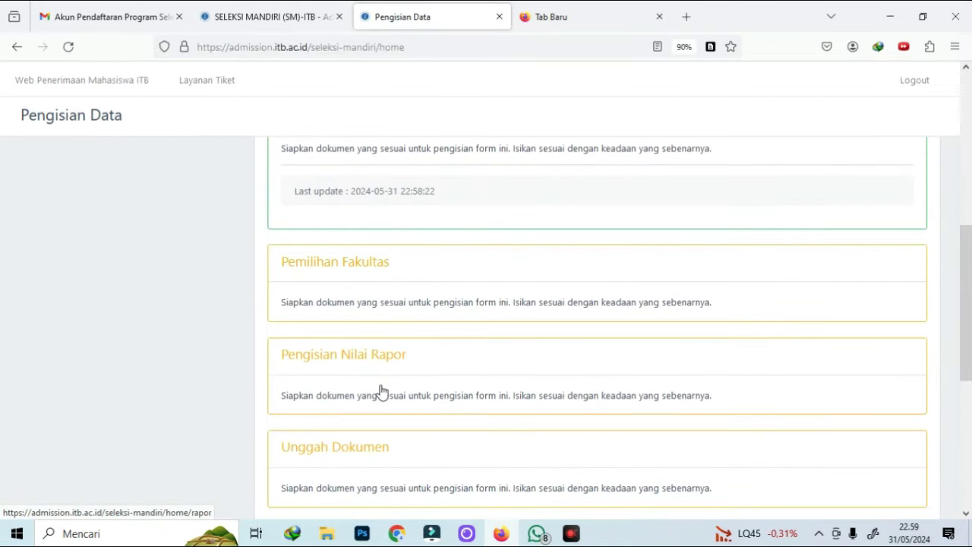
scroll(380, 387, "down", 3)
scroll(382, 351, "down", 1)
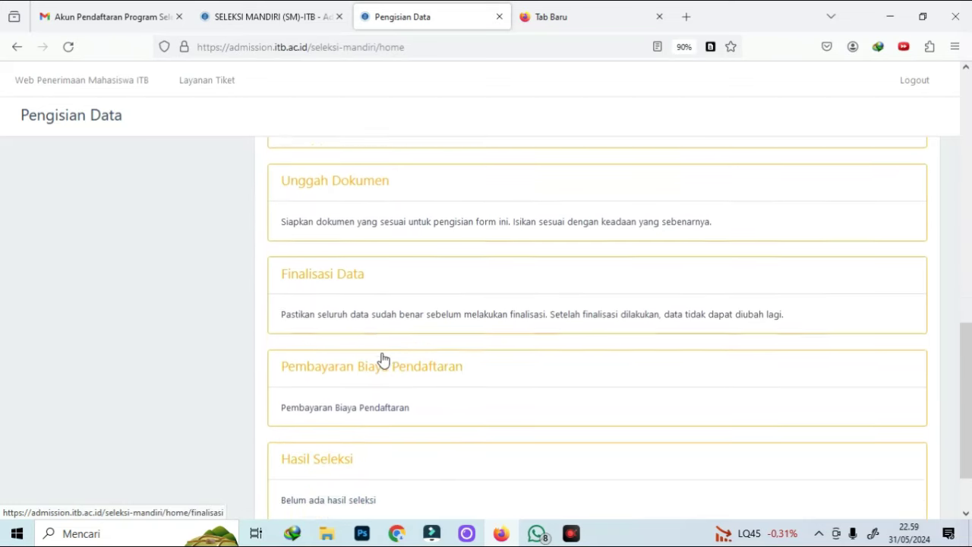
scroll(380, 391, "down", 1)
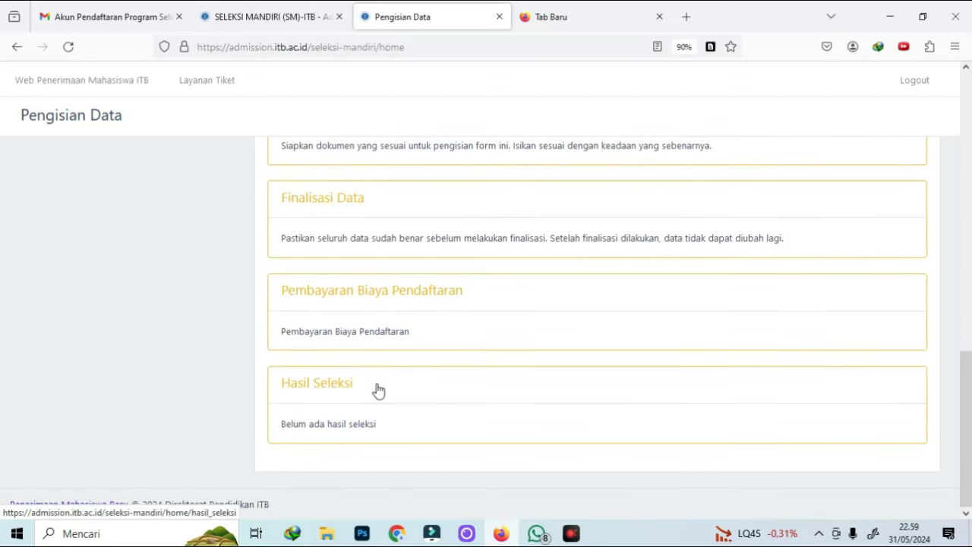
scroll(391, 372, "up", 4)
scroll(395, 357, "up", 5)
scroll(373, 293, "down", 1)
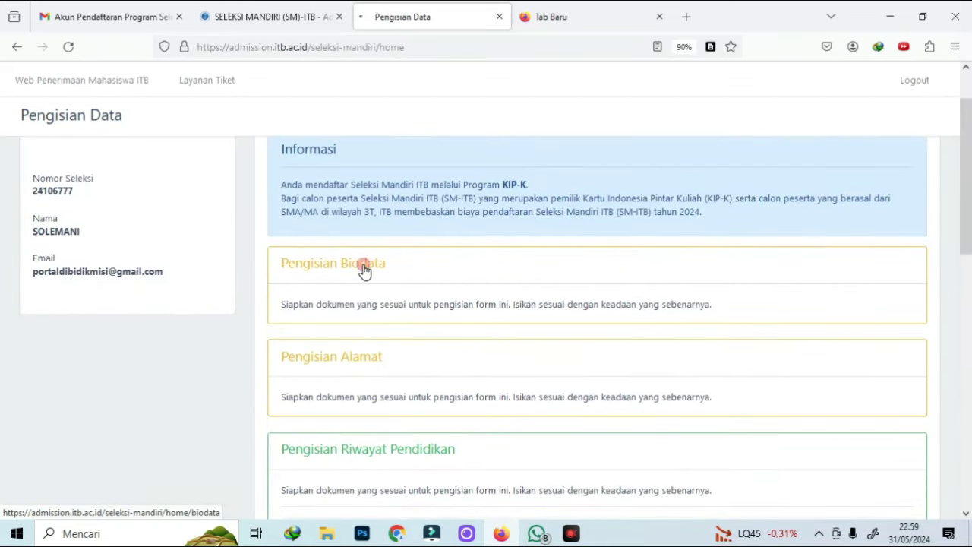
left_click(364, 266)
Choose an Aceh birth city, set citizenship to Indonesia, and enter the national ID and phone numbers
left_click(91, 345)
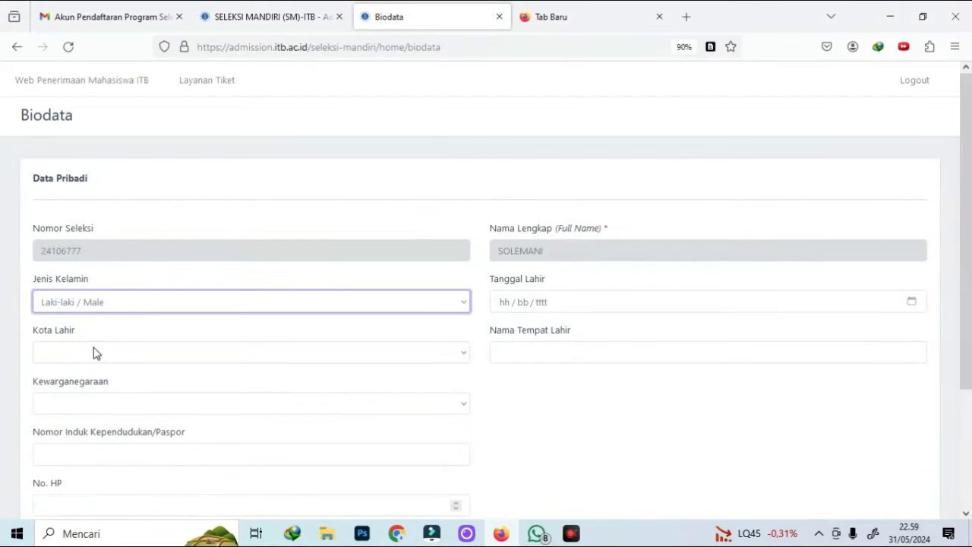
left_click(88, 224)
scroll(80, 258, "down", 2)
left_click(80, 265)
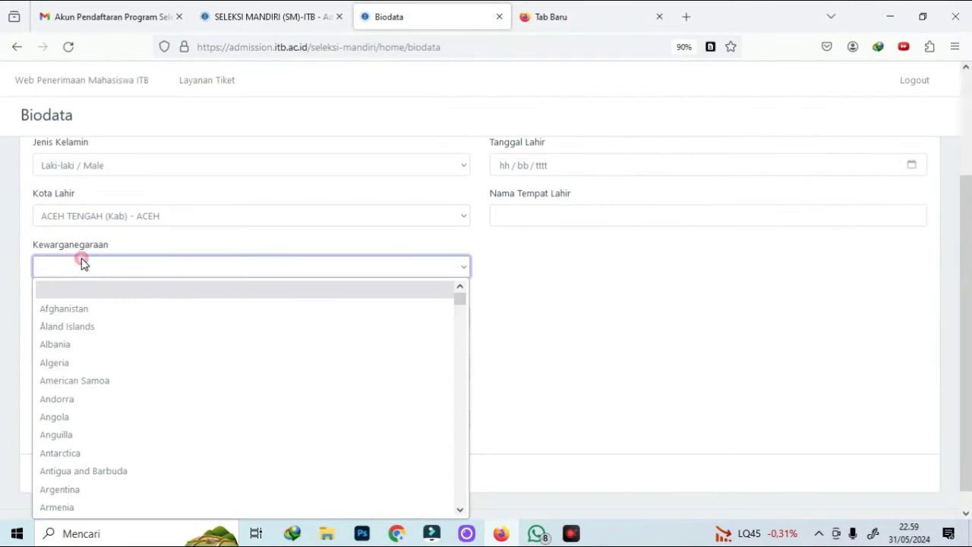
type("India")
key("Down")
key("Return")
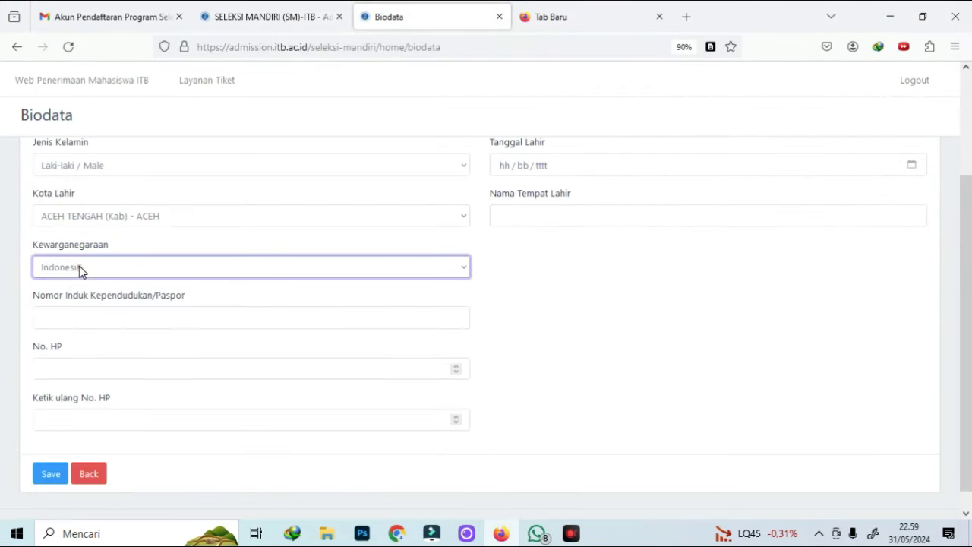
left_click(115, 319)
type("1111111111")
left_click(131, 366)
type("2222222")
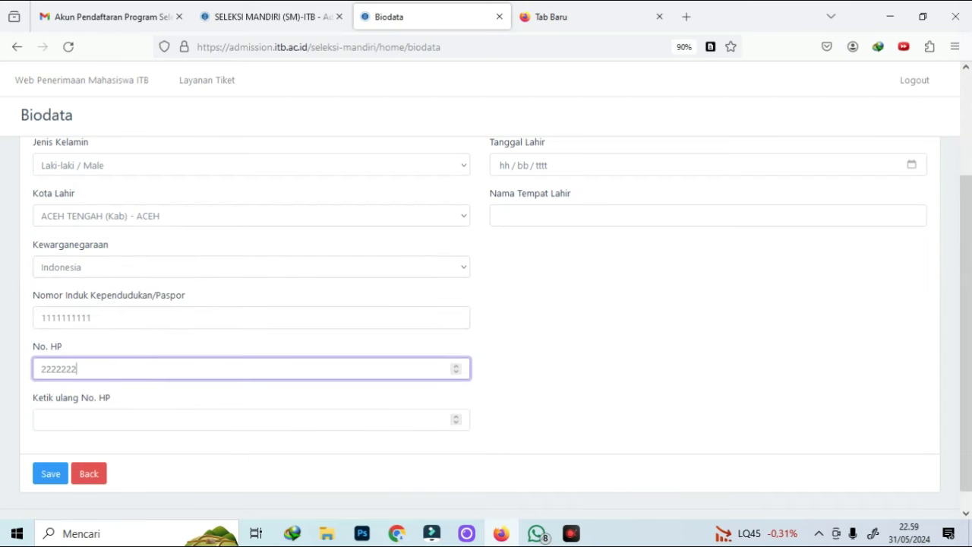
double_click(132, 368)
left_click(131, 426)
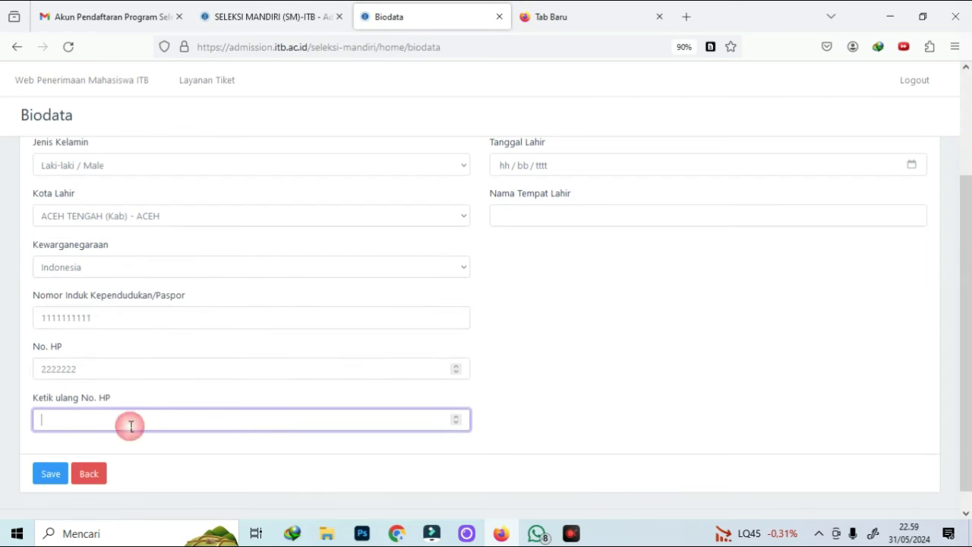
scroll(523, 302, "up", 3)
left_click(511, 310)
type("02 / 02 / ")
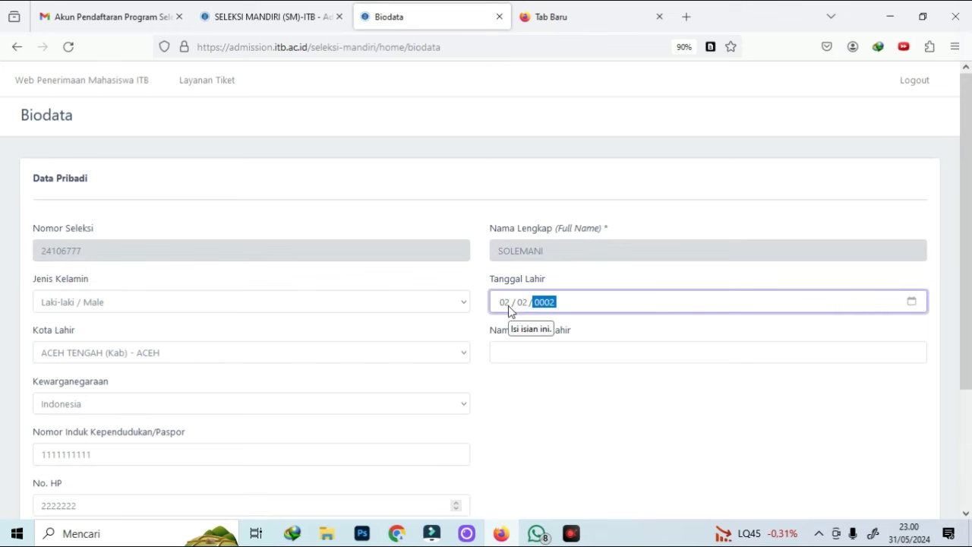
type("2005")
left_click(531, 348)
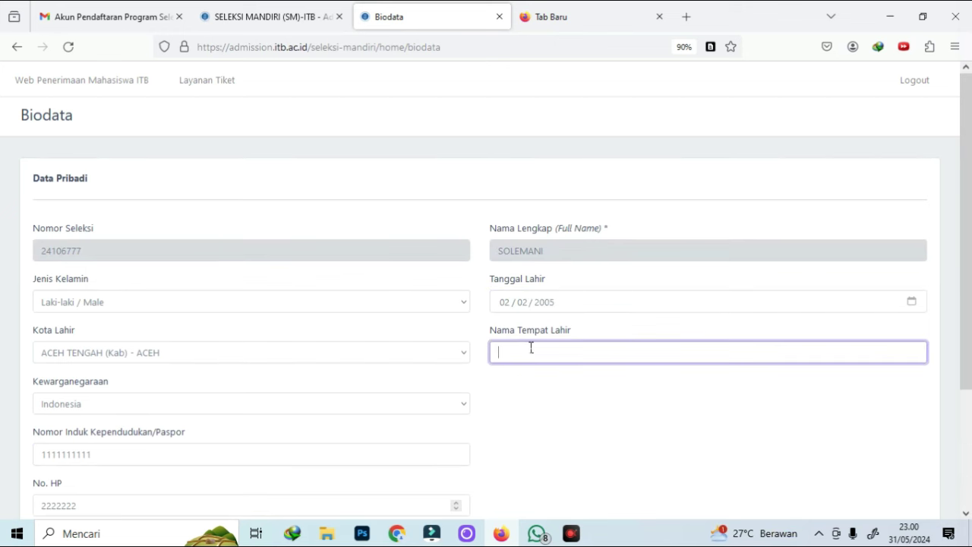
type("KARANGAW")
scroll(672, 446, "down", 2)
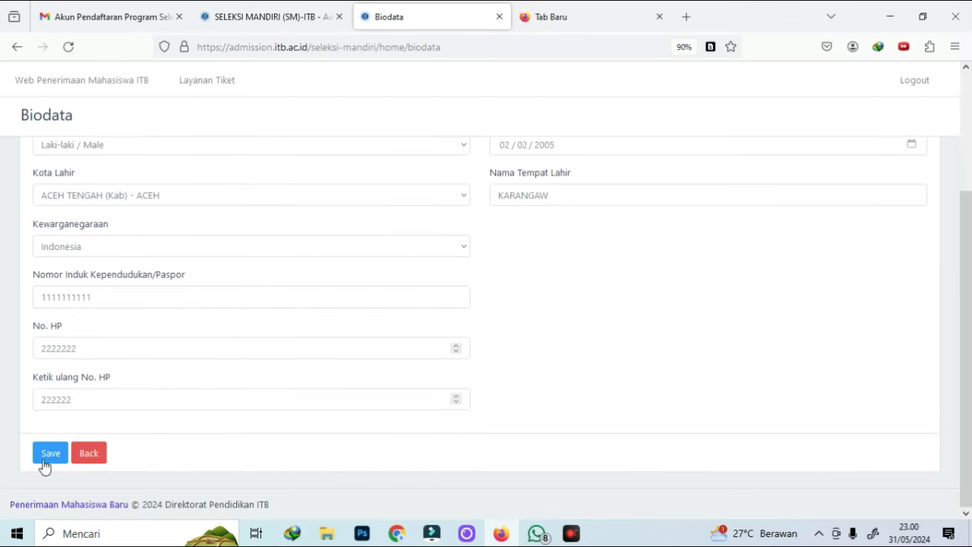
left_click(47, 454)
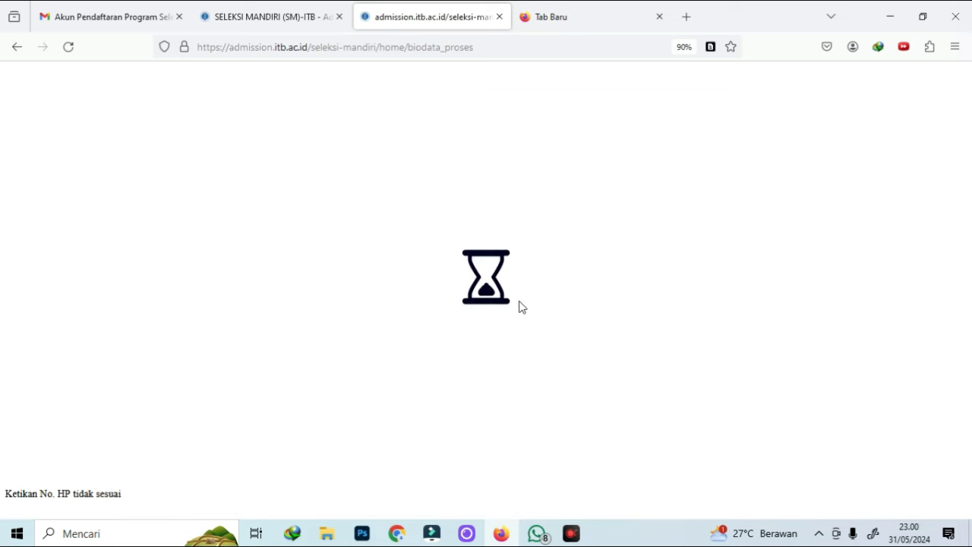
scroll(742, 306, "down", 2)
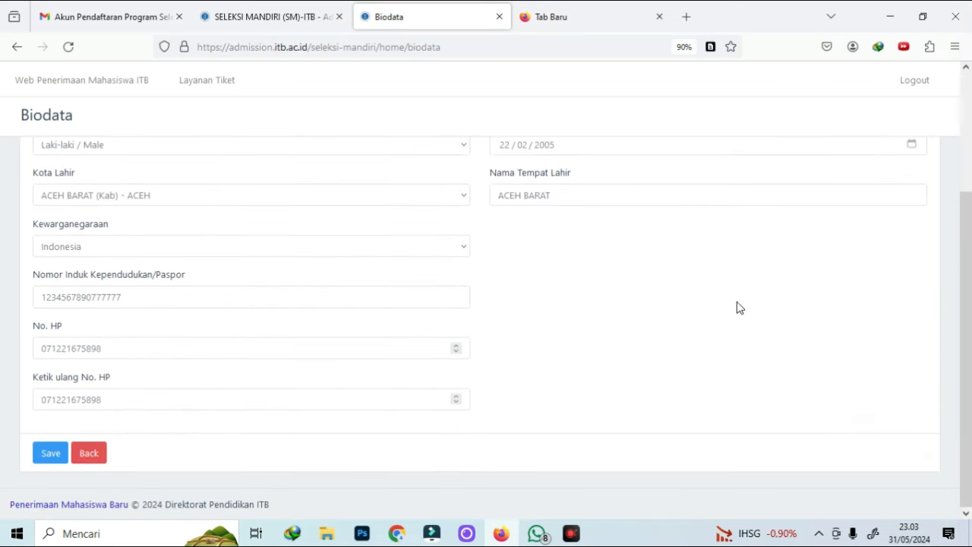
Open the address form and enter the home address, postal code and city name
left_click(92, 459)
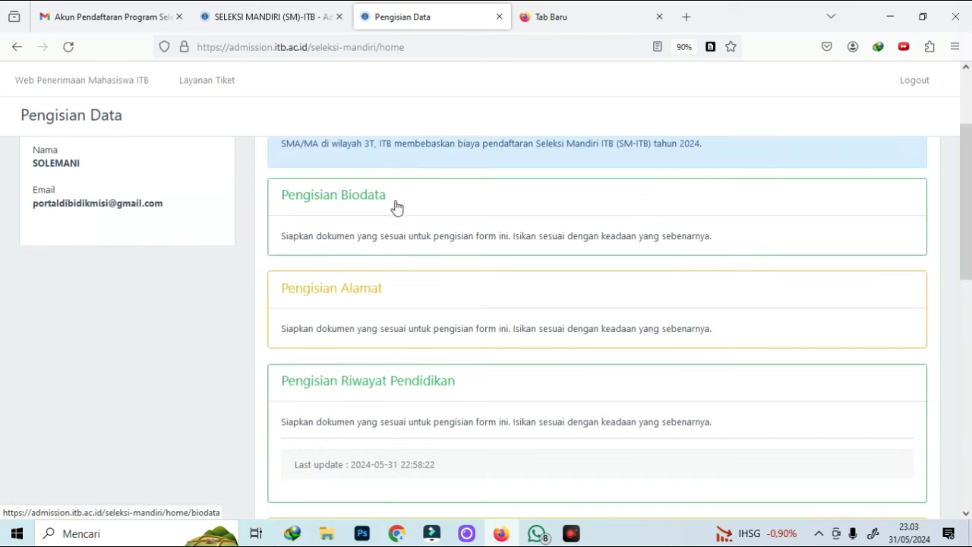
left_click(398, 299)
left_click(347, 213)
type("BLORA")
left_click(350, 260)
type("58261")
left_click(358, 307)
type("BLORA")
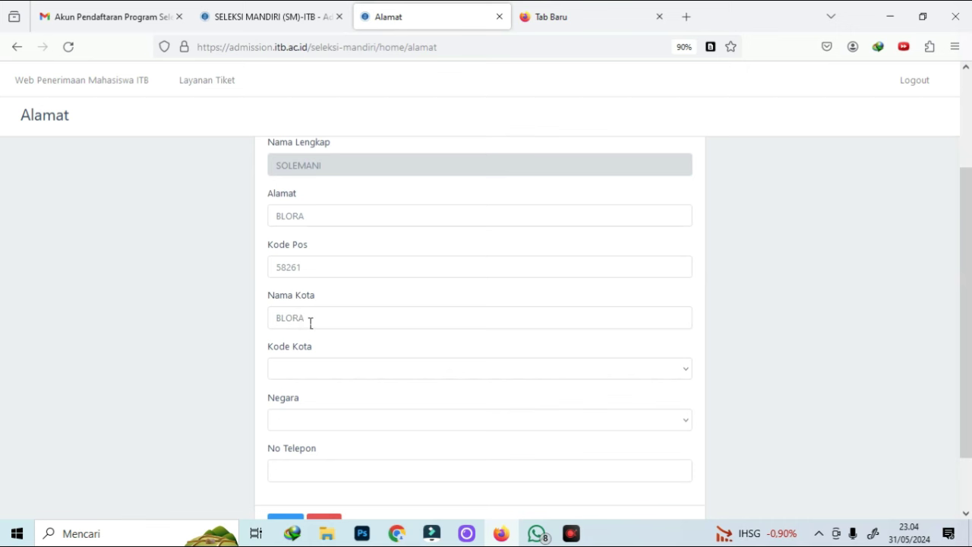
Pick BLORA (Kab) - JAWA TENGAH and country Indonesia, add the phone number, and save the address
left_click(318, 372)
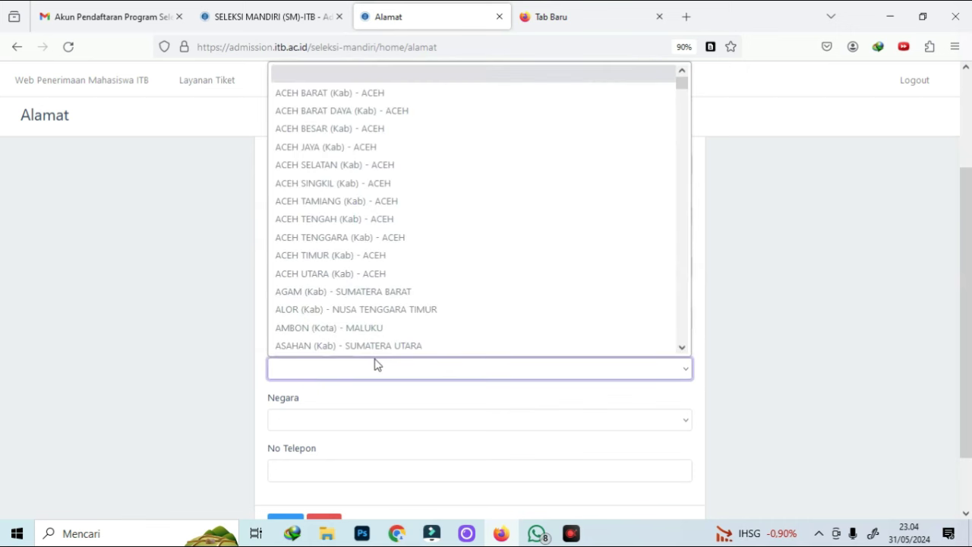
type("blo")
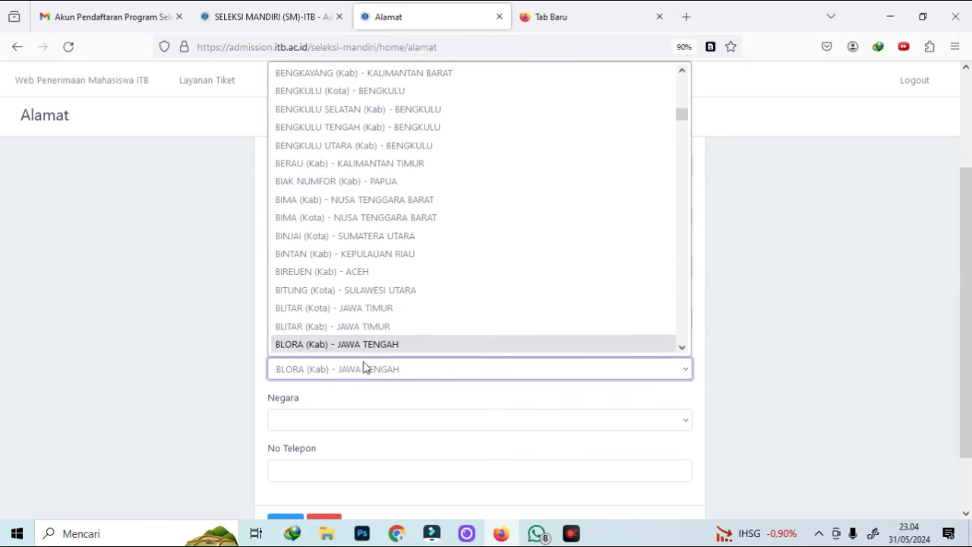
left_click(364, 351)
scroll(364, 354, "down", 2)
left_click(334, 359)
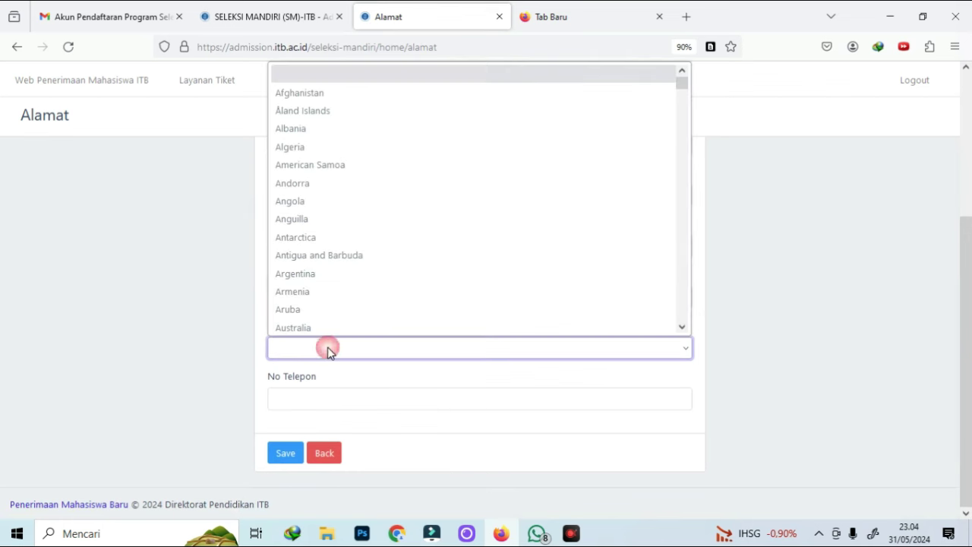
type("indo")
key("Return")
left_click(313, 408)
key("ctrl+v")
left_click(287, 457)
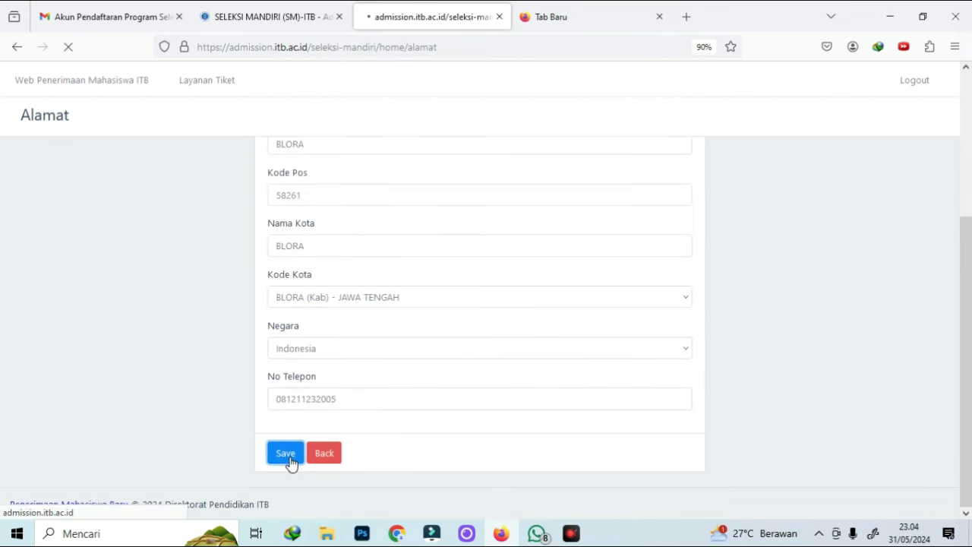
left_click(332, 461)
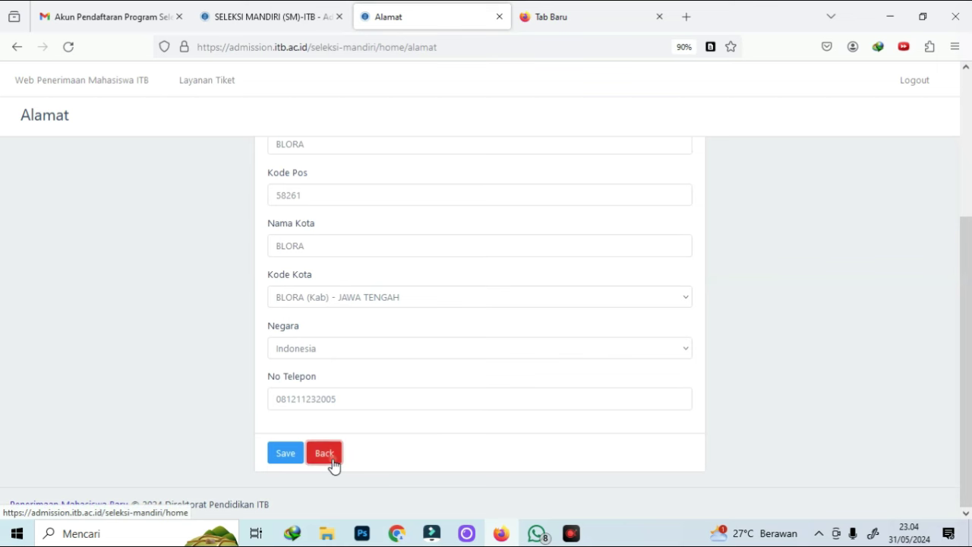
Peek at the education history form, then open the Pemilihan Fakultas form
left_click(356, 306)
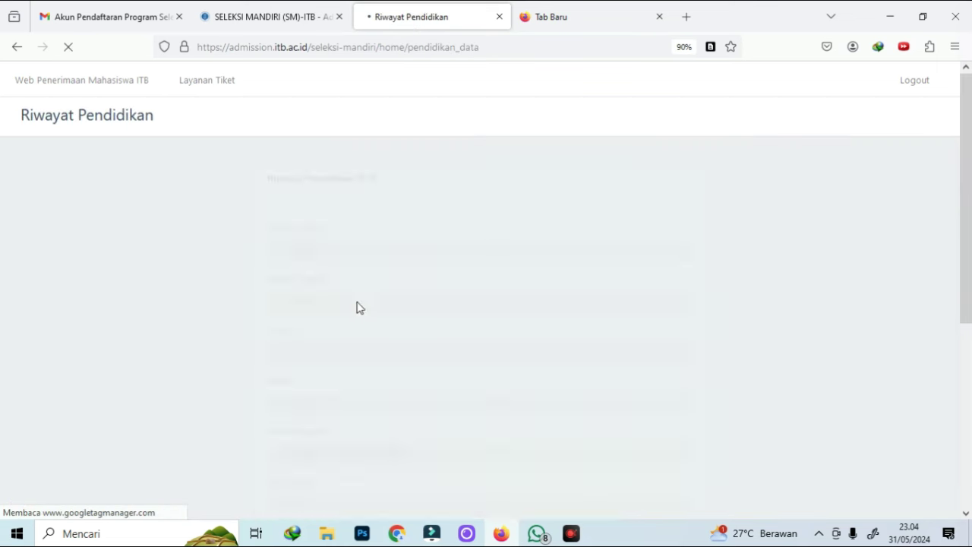
scroll(471, 296, "down", 5)
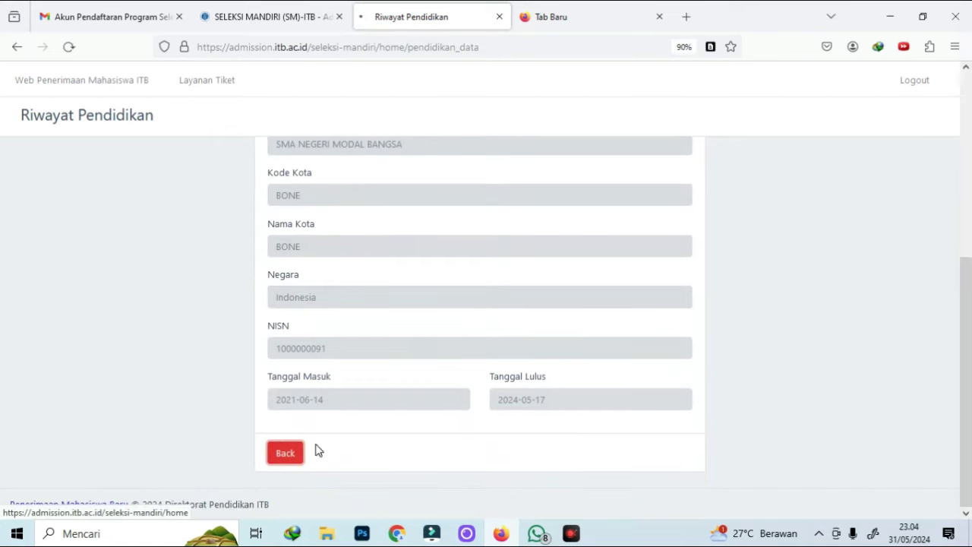
left_click(299, 453)
scroll(358, 287, "down", 2)
left_click(376, 270)
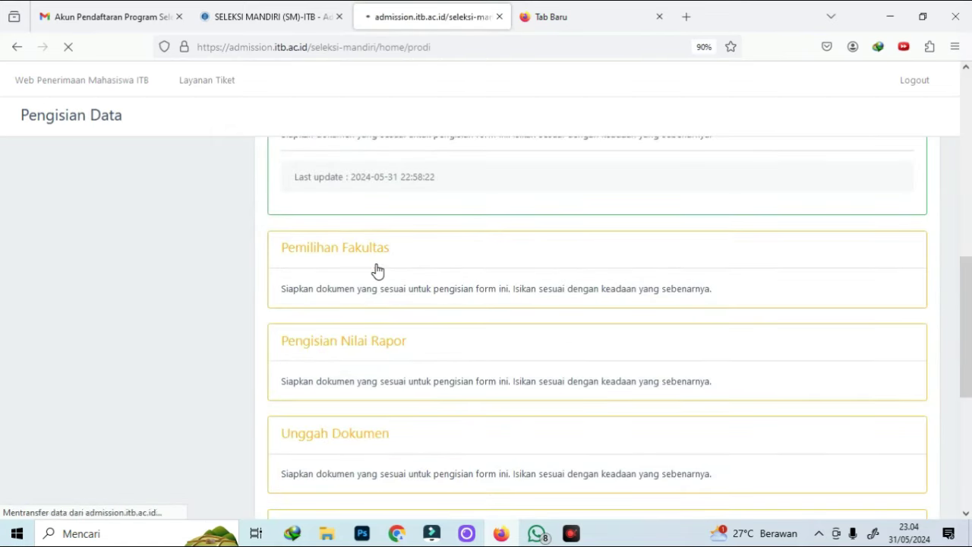
scroll(448, 273, "down", 10)
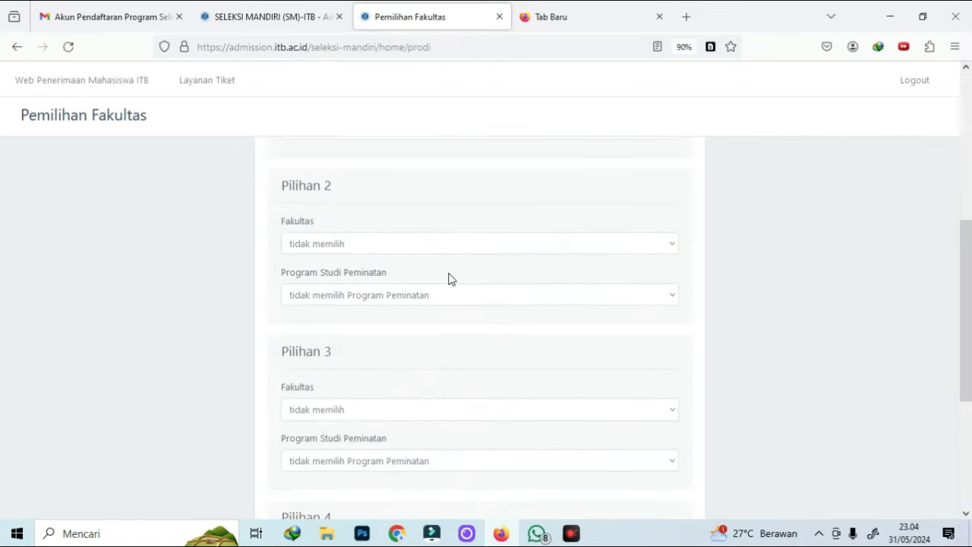
scroll(455, 288, "up", 10)
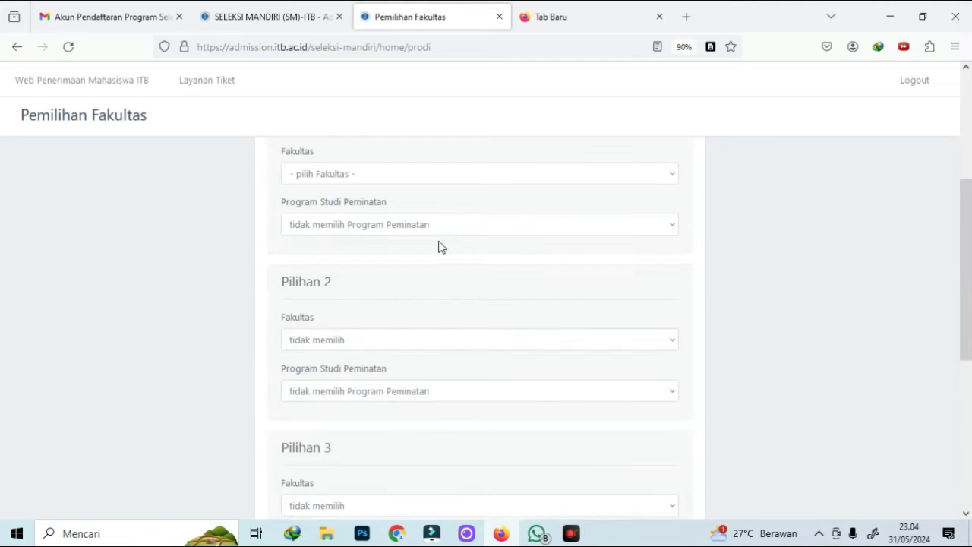
scroll(378, 351, "down", 1)
Set Pilihan 1 to Sekolah Farmasi with no Program Peminatan
left_click(410, 310)
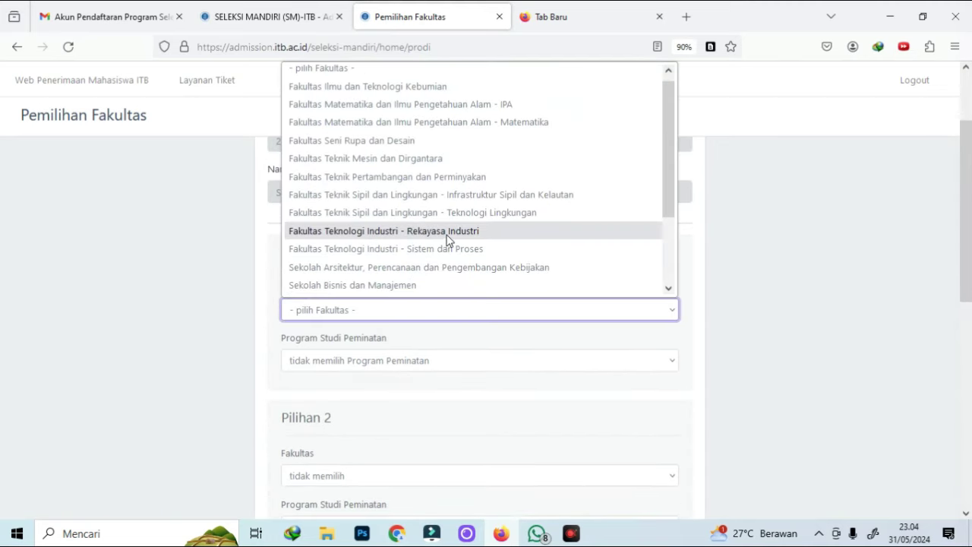
left_click(444, 176)
scroll(441, 339, "down", 2)
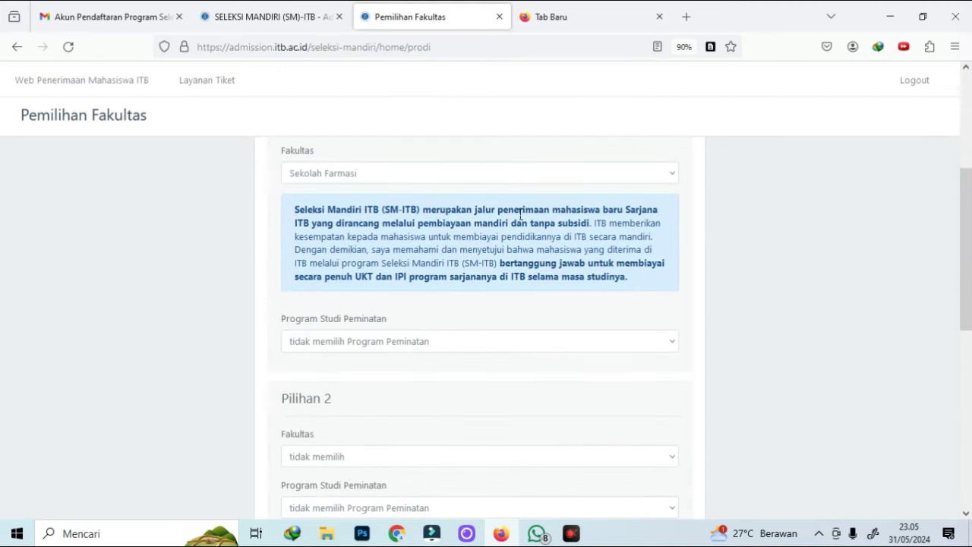
scroll(520, 216, "up", 2)
scroll(445, 214, "down", 2)
scroll(430, 255, "down", 1)
left_click(408, 280)
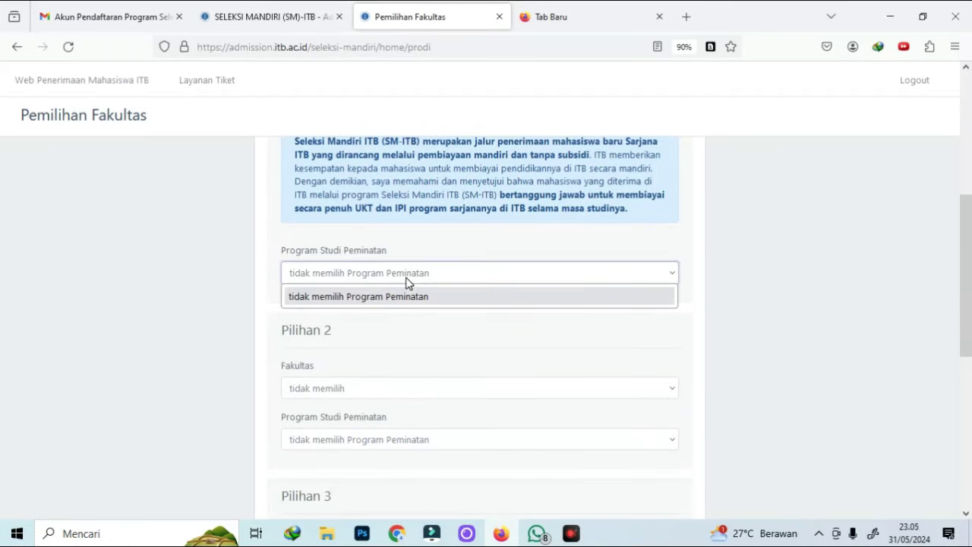
left_click(401, 300)
scroll(767, 273, "up", 2)
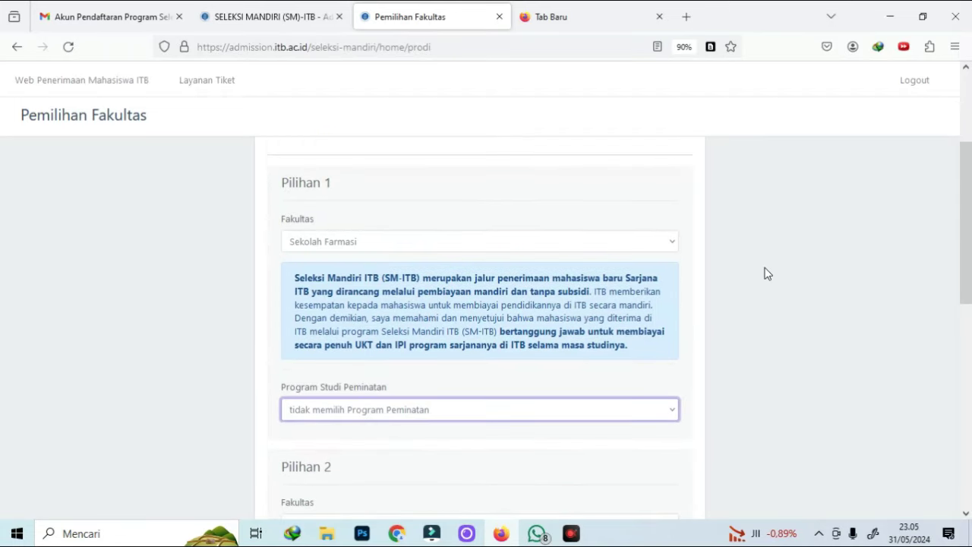
scroll(747, 278, "down", 2)
Set Pilihan 2 to Fakultas Teknik Mesin dan Dirgantara with no Program Peminatan
left_click(350, 387)
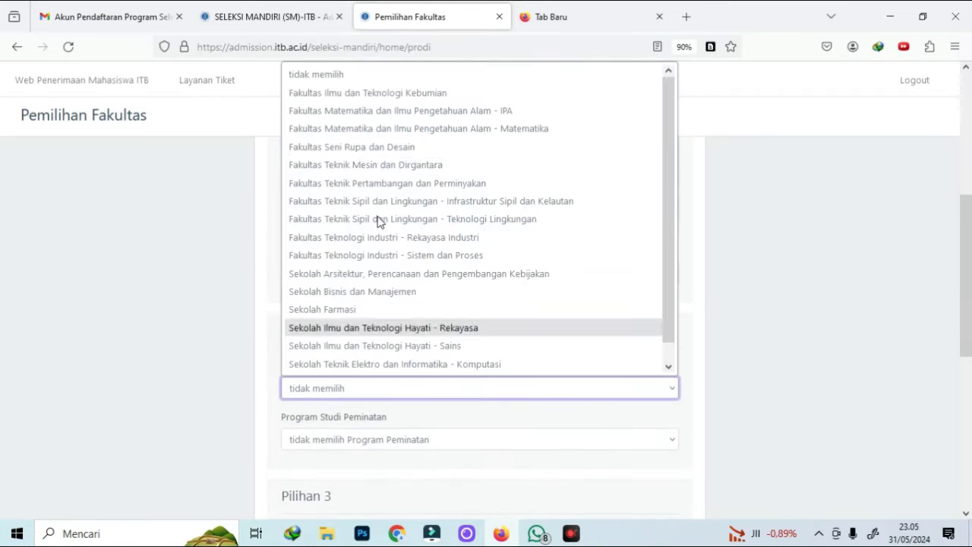
left_click(391, 166)
scroll(423, 254, "down", 2)
left_click(402, 283)
left_click(354, 321)
left_click(366, 285)
left_click(369, 307)
scroll(357, 267, "down", 2)
Set Pilihan 3 to the Matematika faculty and Pilihan 4 to Rekayasa Industri, no specialisation
left_click(353, 261)
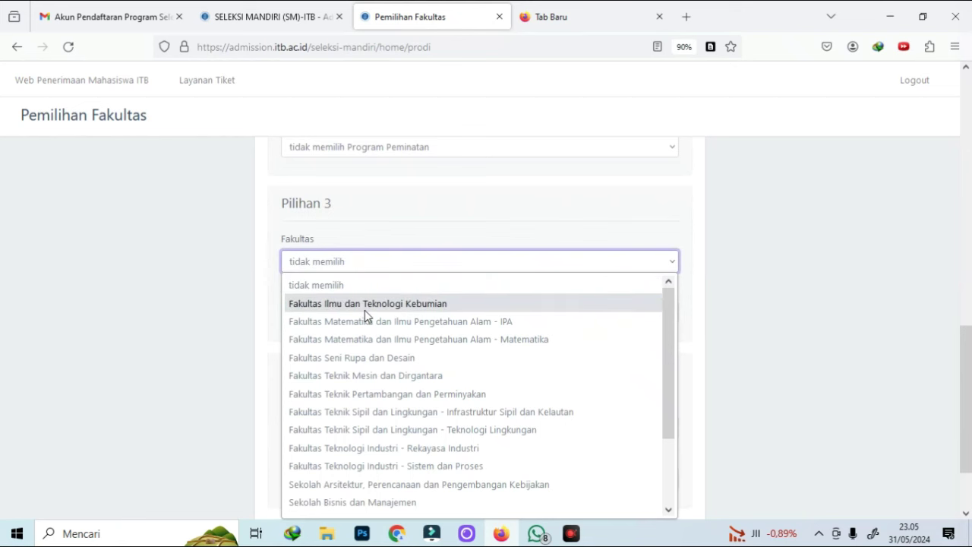
left_click(382, 338)
scroll(384, 342, "down", 2)
left_click(393, 294)
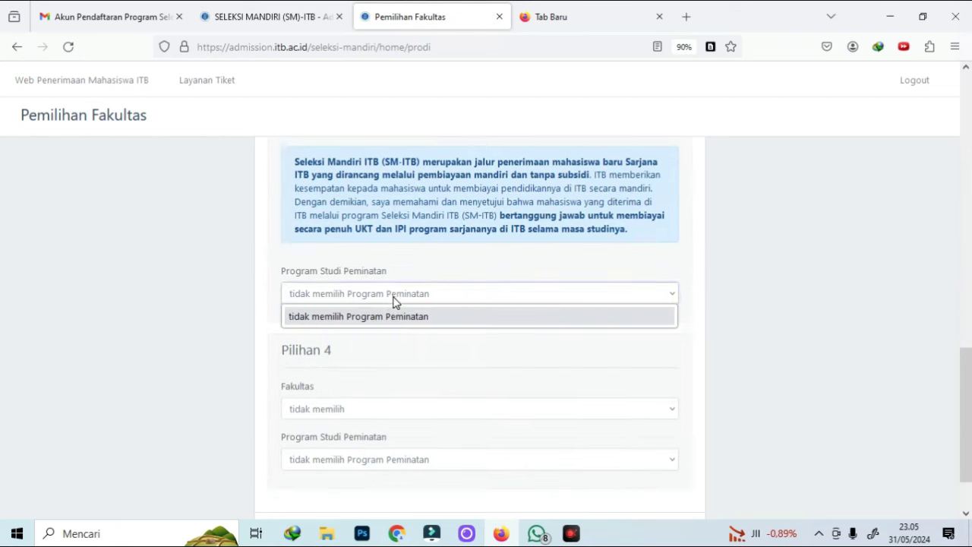
left_click(386, 316)
scroll(372, 323, "down", 1)
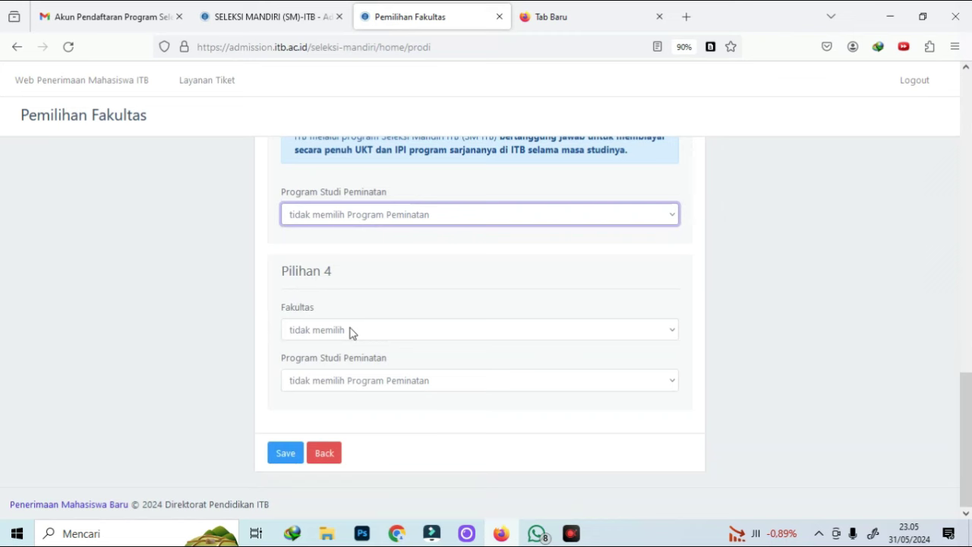
left_click(352, 331)
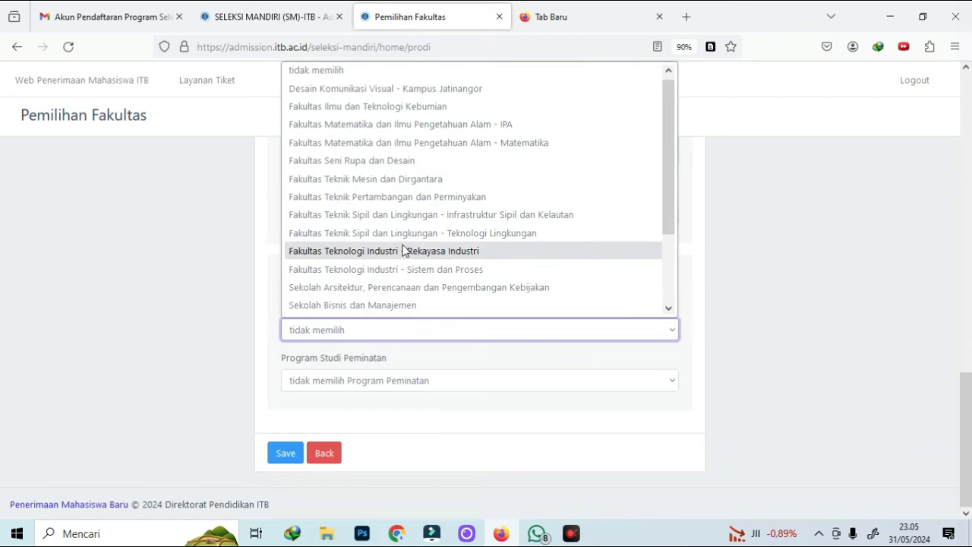
left_click(405, 251)
left_click(383, 387)
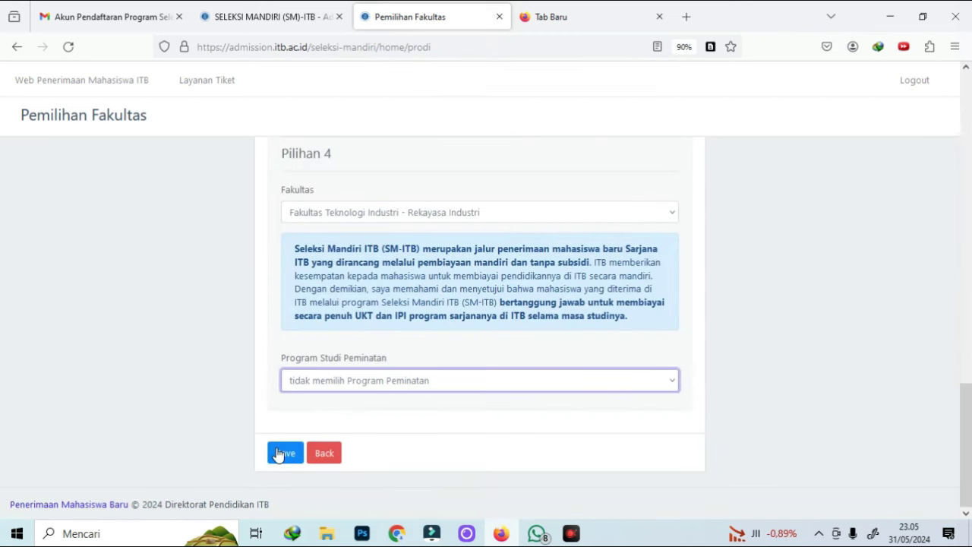
Save the faculty choices and go back to the Pengisian Data overview
left_click(279, 454)
scroll(527, 302, "down", 10)
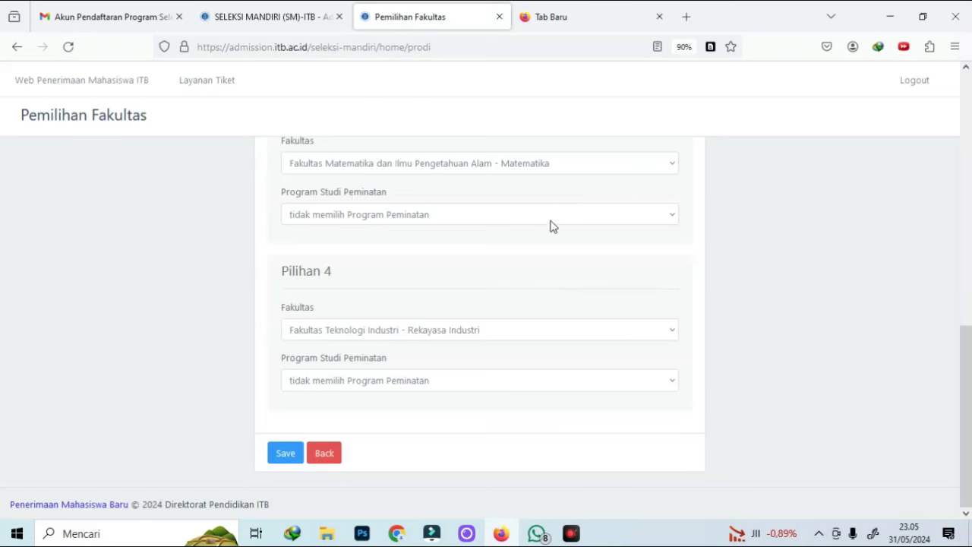
left_click(324, 454)
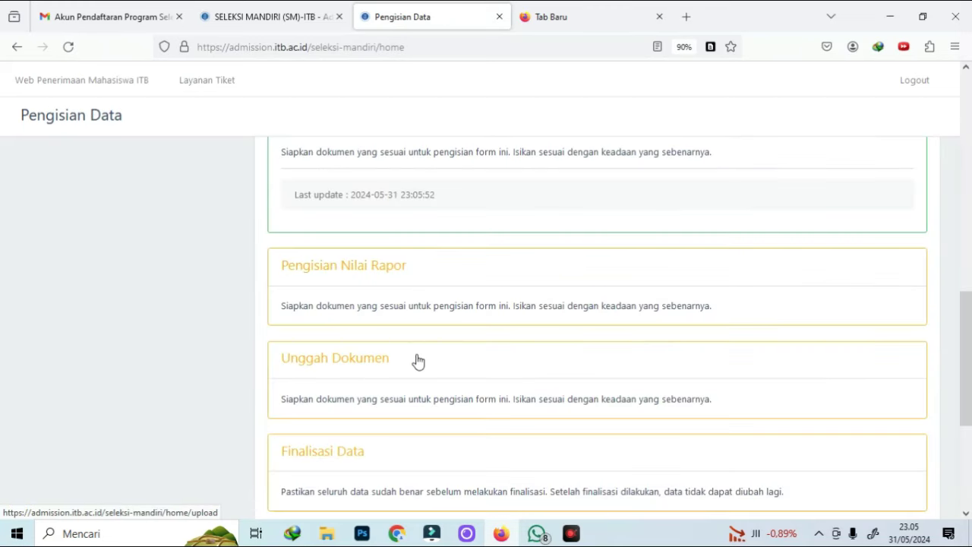
Open Nilai Rapor with track SMA/MA/PKBM IPA and semester 1
left_click(413, 290)
left_click(235, 302)
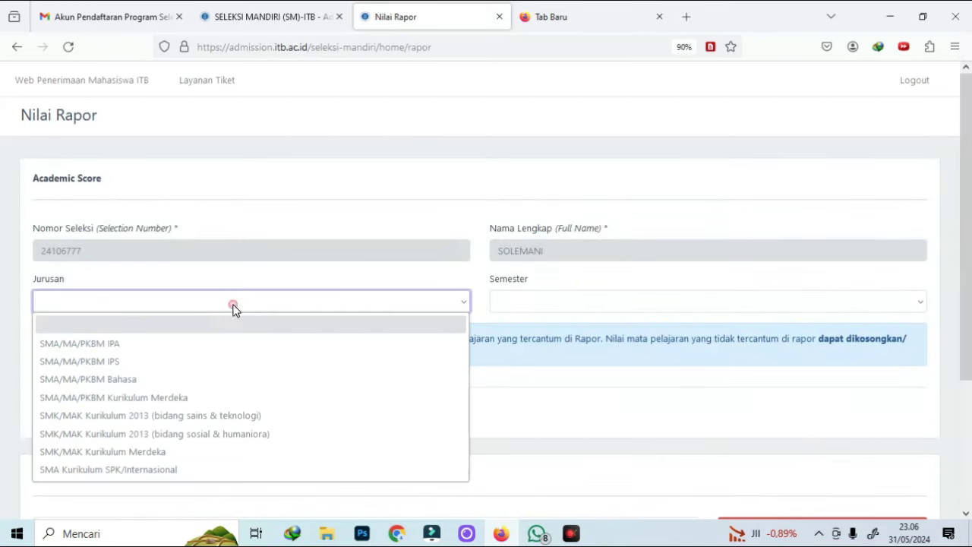
left_click(192, 344)
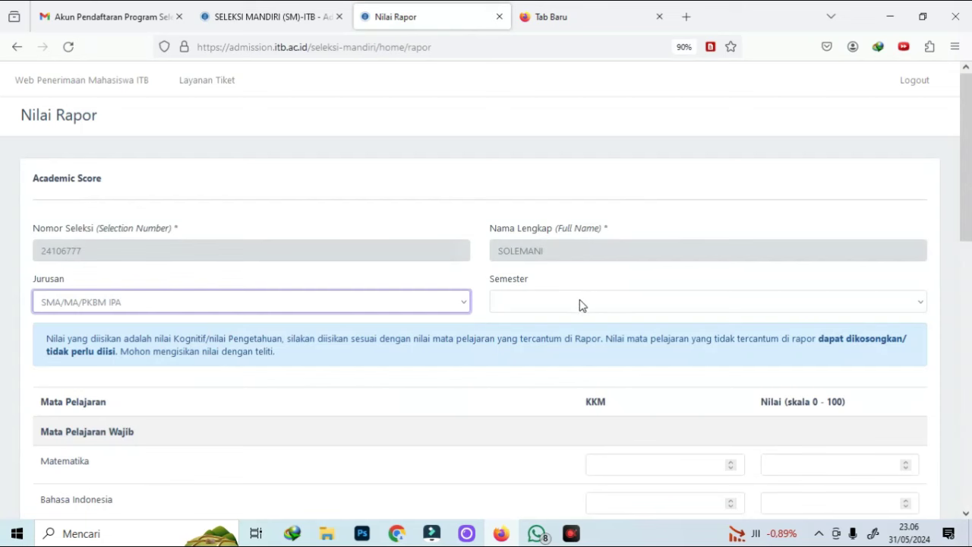
left_click(582, 304)
left_click(552, 343)
scroll(693, 330, "down", 2)
Enter KKM 75 for the first subjects, with 72 for Pendidikan Agama
left_click(693, 330)
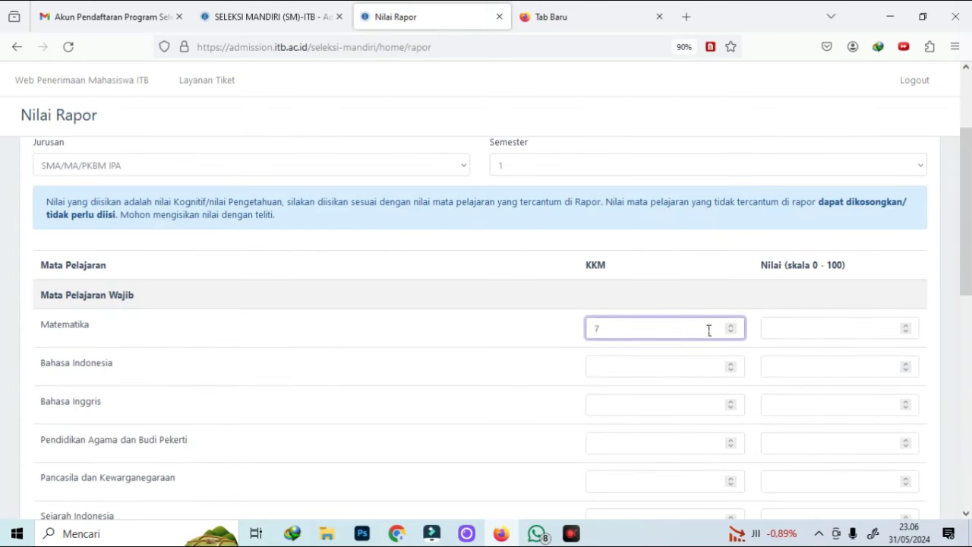
left_click(651, 367)
type("75")
left_click(653, 404)
type("75")
left_click(646, 448)
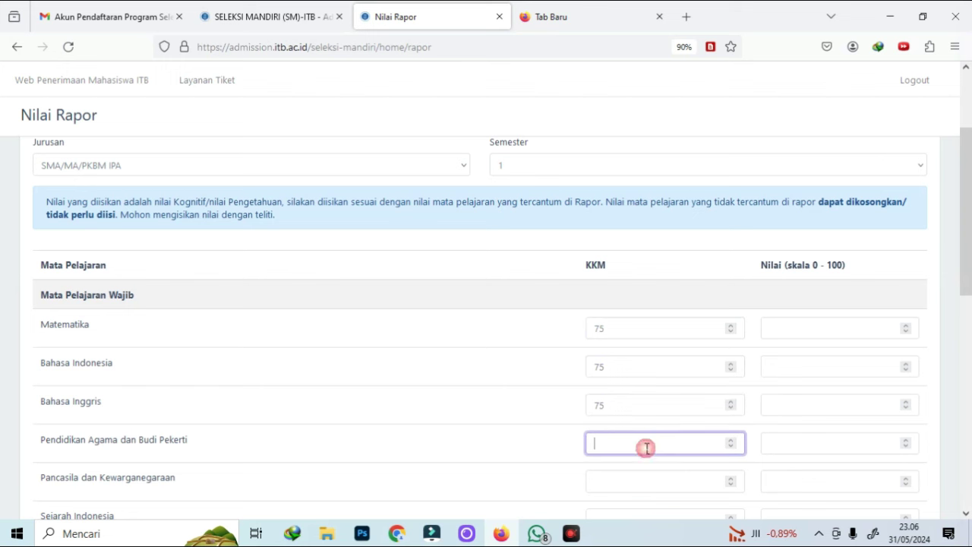
type("72")
key("Tab")
Enter KKM 75 for Sejarah Indonesia, Fisika and Kimia
type("75")
scroll(512, 392, "down", 5)
key("Tab")
type("75")
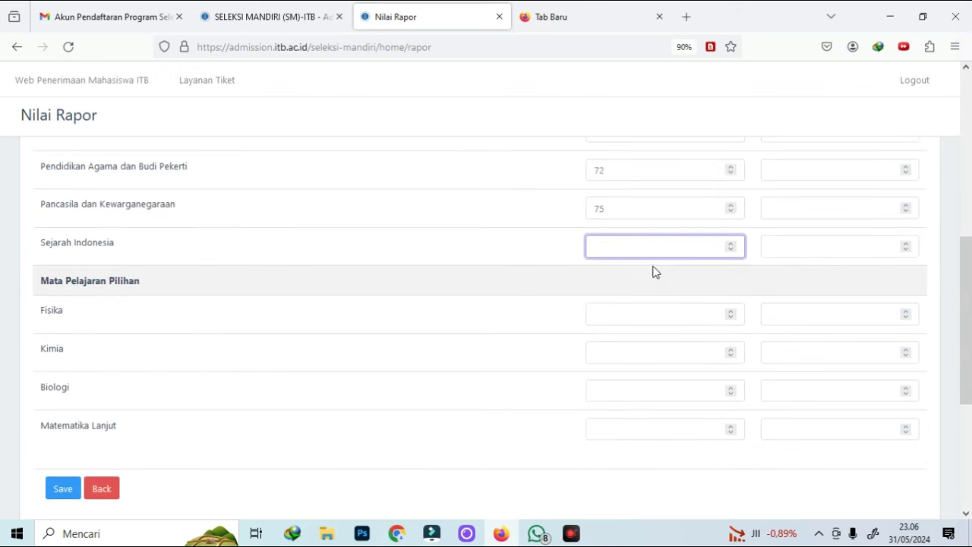
left_click(642, 314)
type("75")
left_click(645, 353)
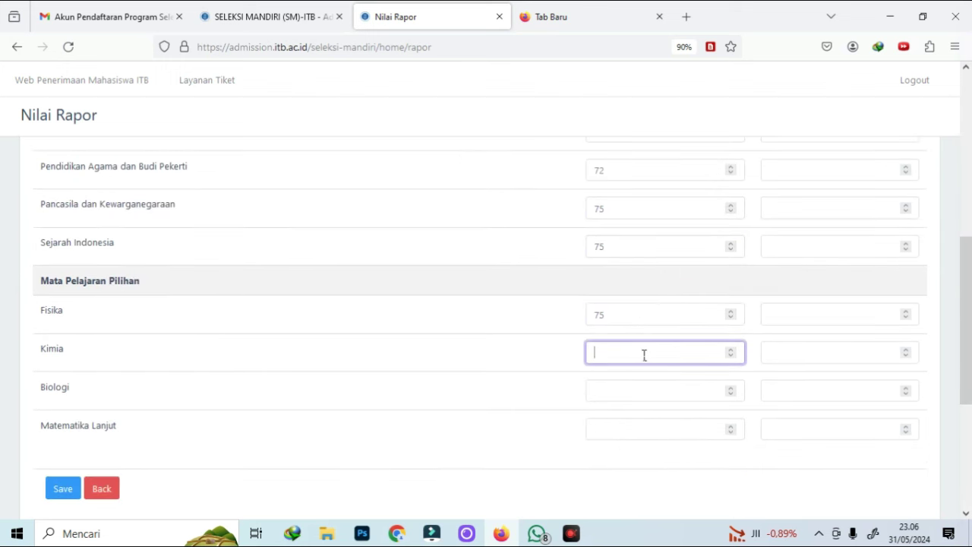
type("75")
scroll(800, 371, "up", 10)
Enter score 80 for Pancasila dan Kewarganegaraan, correcting Sejarah Indonesia to 79
left_click(800, 371)
type("80")
left_click(795, 367)
left_click(798, 387)
type("80")
key("BackSpace")
key("BackSpace")
type("79")
scroll(895, 361, "down", 3)
Enter score 80 for Fisika, Kimia and Matematika Lanjut, and save semester 1
left_click(821, 321)
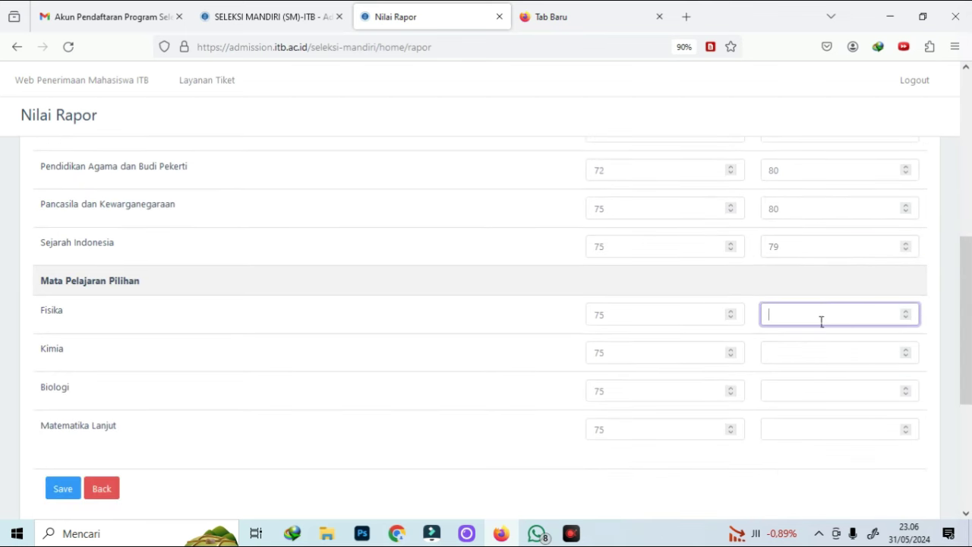
left_click(814, 347)
type("80")
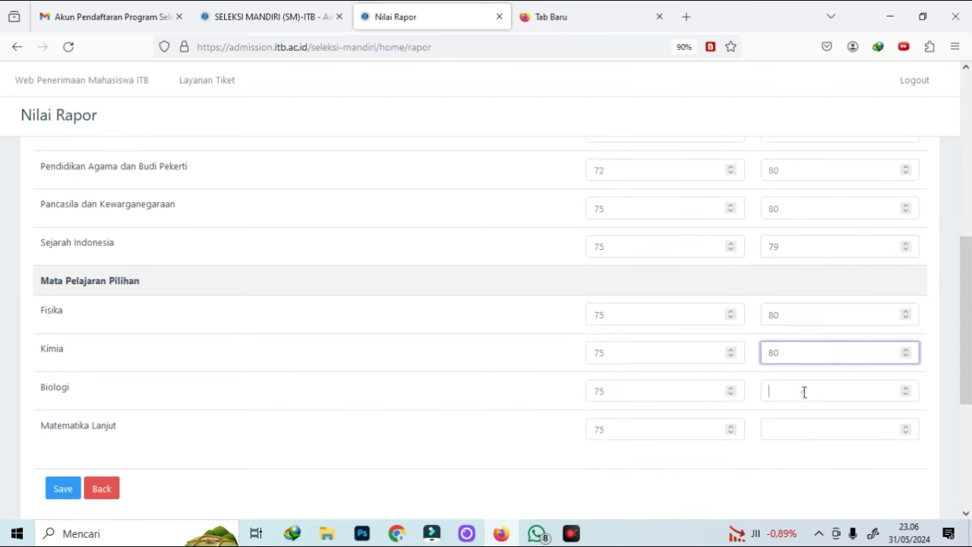
left_click(809, 424)
type("80")
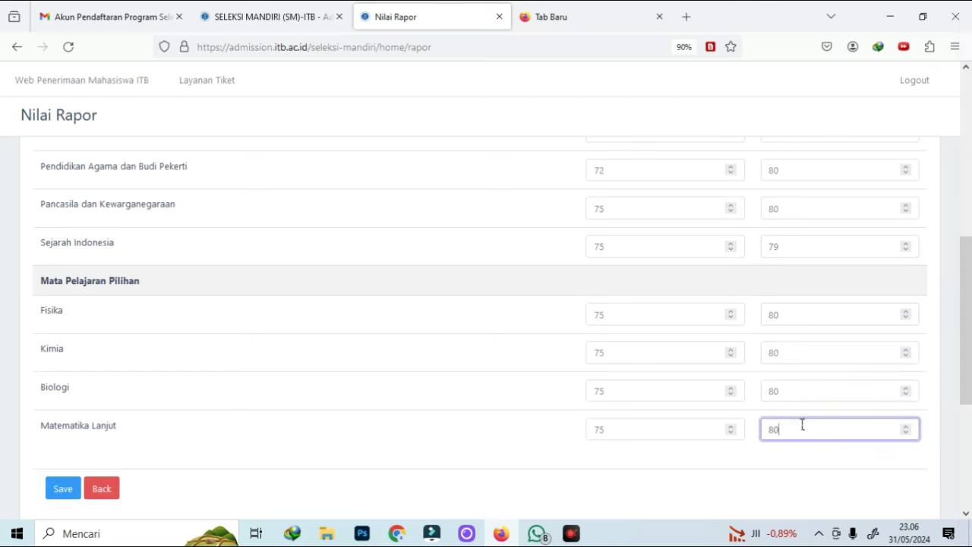
left_click(63, 492)
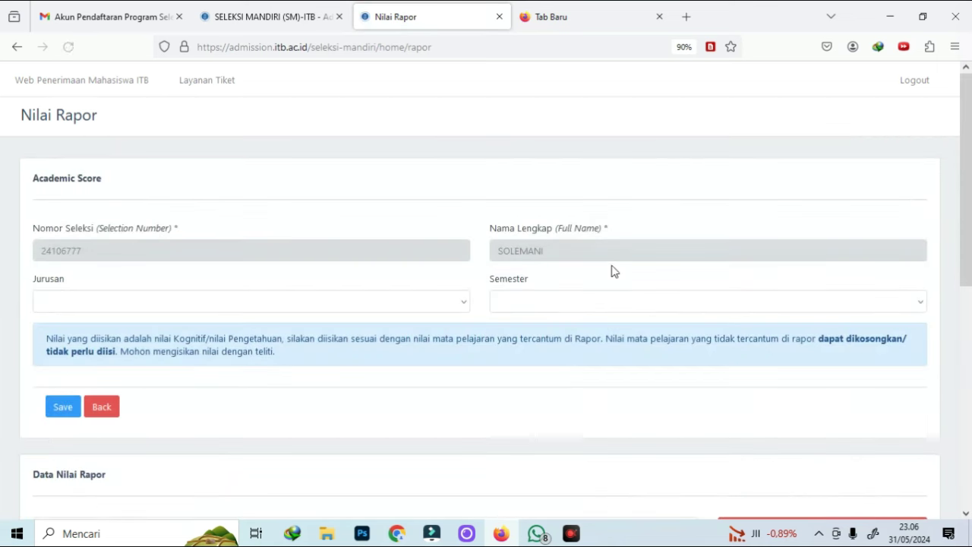
Select track SMA/MA/PKBM IPA and semester 2
left_click(170, 308)
left_click(106, 342)
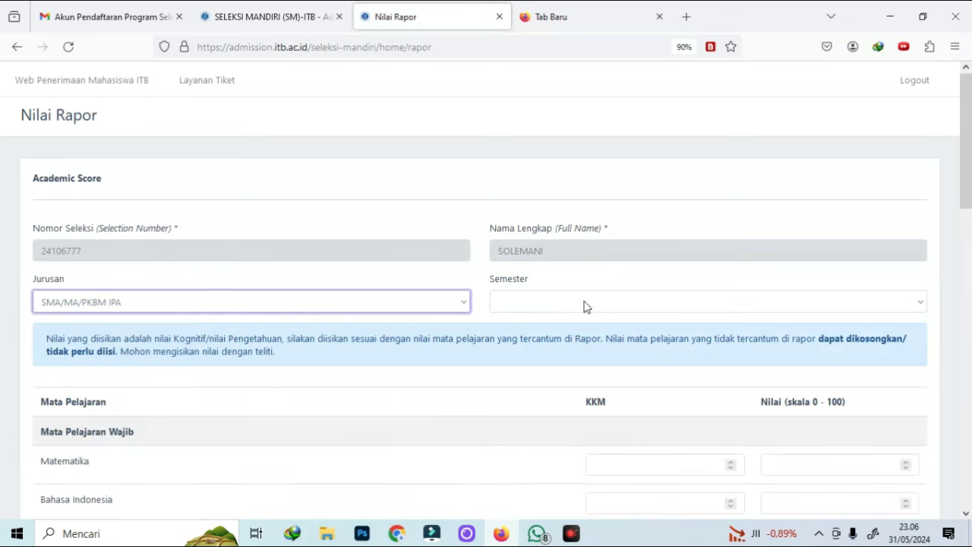
left_click(545, 307)
left_click(520, 365)
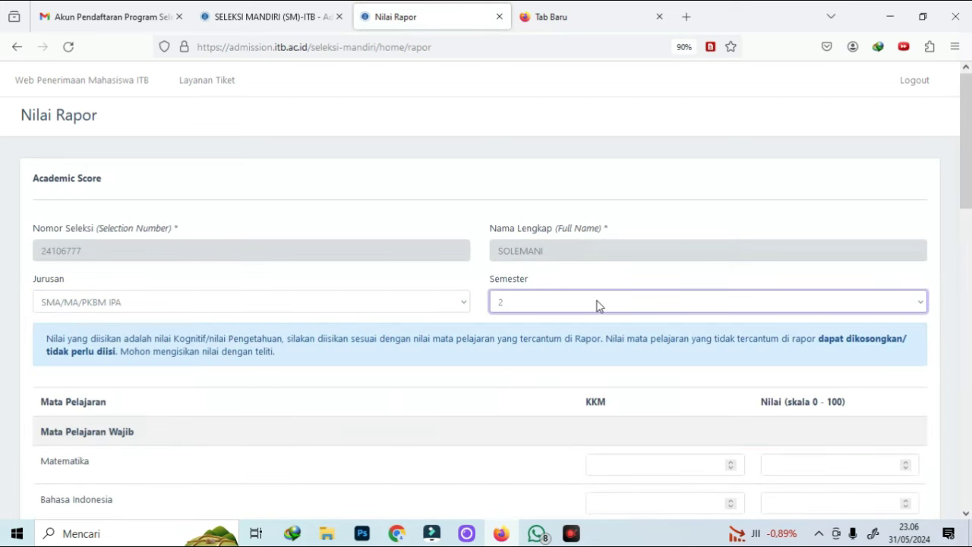
scroll(646, 201, "down", 5)
scroll(647, 201, "up", 1)
Enter KKM 75 for Matematika and the following semester 2 subjects
left_click(654, 191)
type("75")
left_click(627, 268)
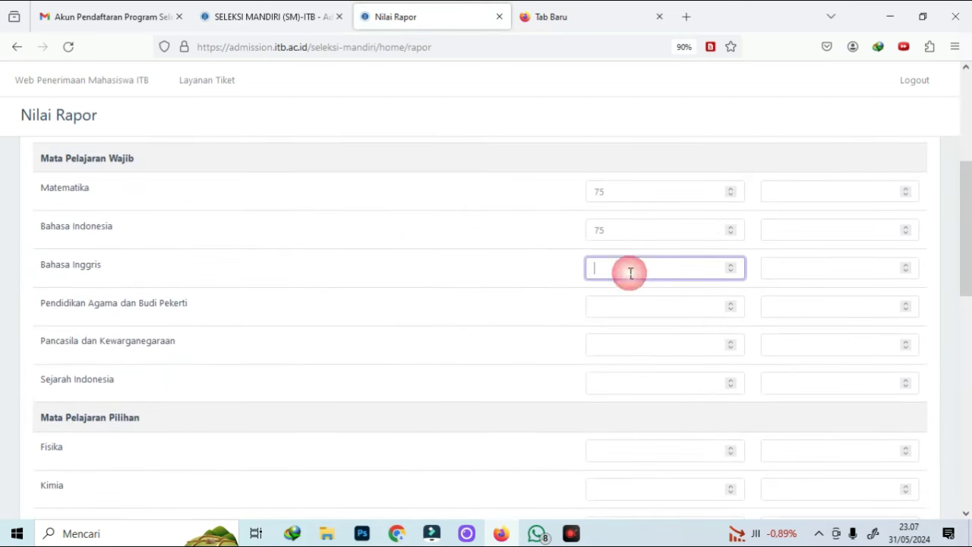
type("75")
scroll(627, 304, "down", 2)
left_click(616, 420)
type("75")
Enter scores of 79, including Biologi, and save the semester 2 grades
left_click(782, 458)
type("79")
scroll(782, 458, "down", 3)
left_click(795, 299)
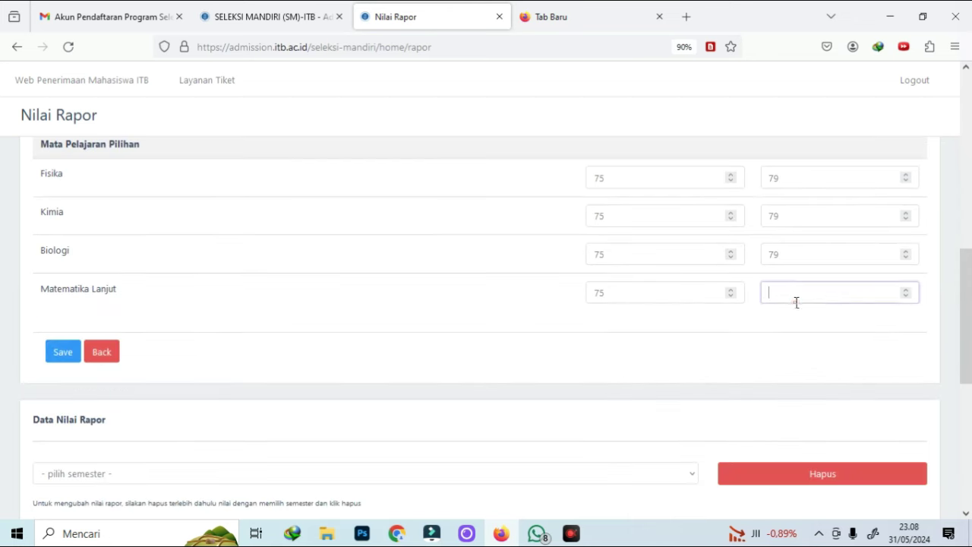
type("79")
scroll(795, 299, "up", 1)
left_click(63, 377)
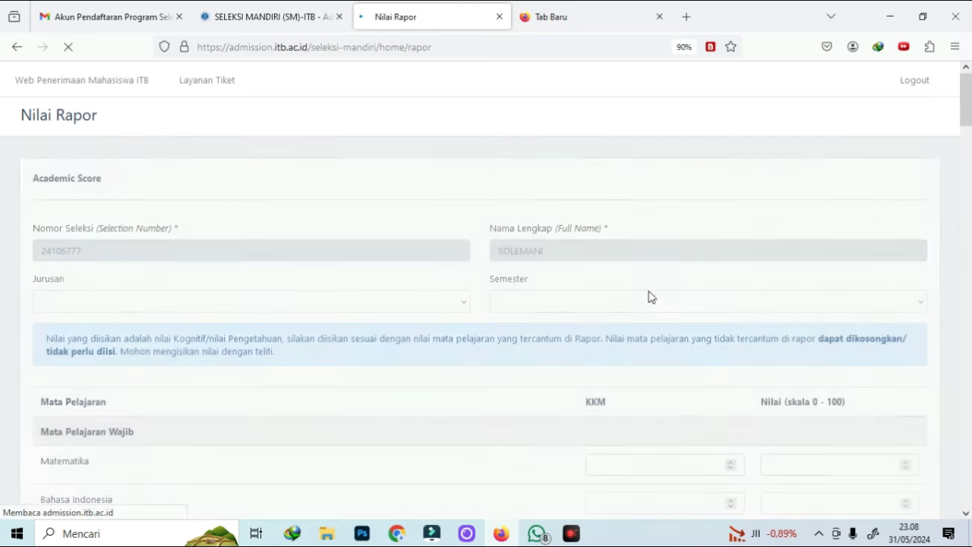
Reselect the SMA/MA/PKBM IPA track and submit the grade form
left_click(258, 304)
scroll(599, 410, "down", 3)
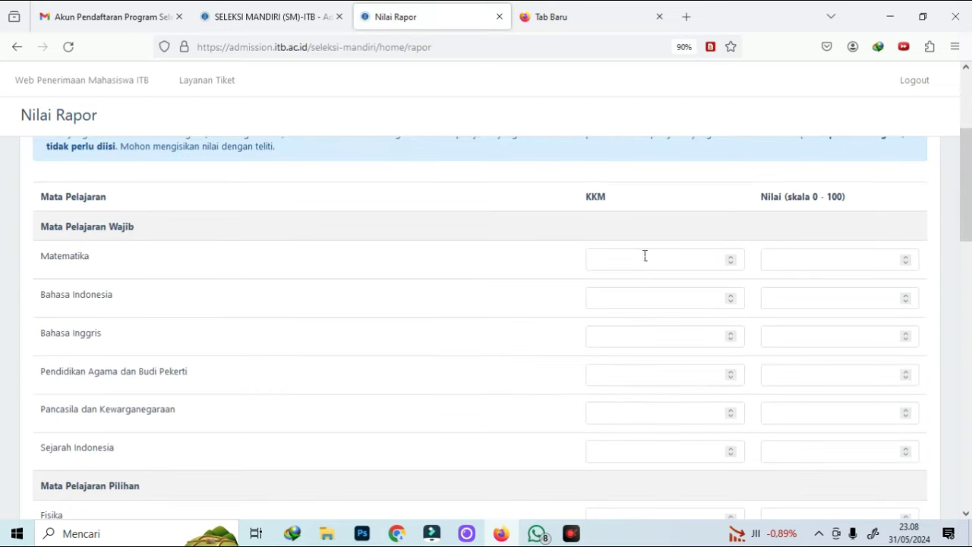
scroll(623, 430, "down", 5)
left_click(55, 349)
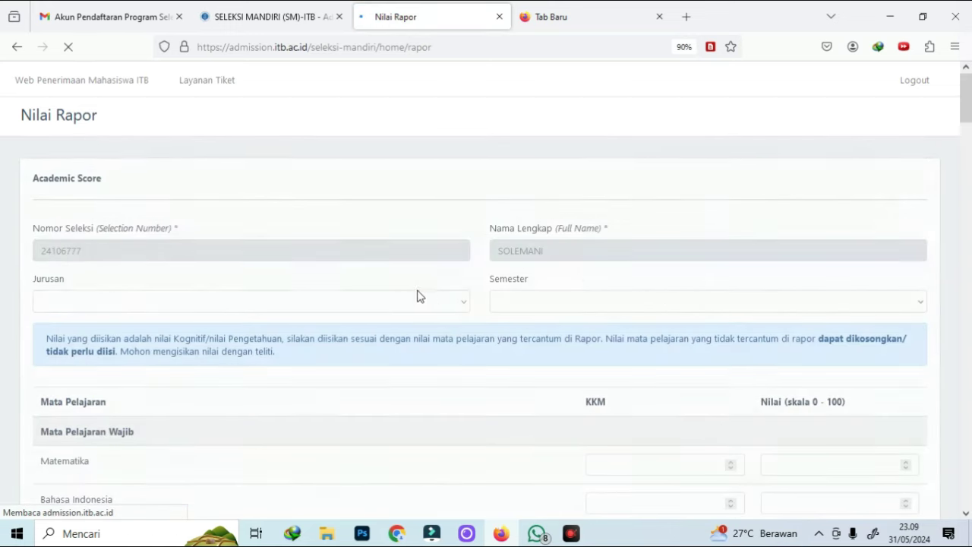
Select track SMA/MA/PKBM IPA and semester 4, entering Matematika KKM 75
left_click(366, 302)
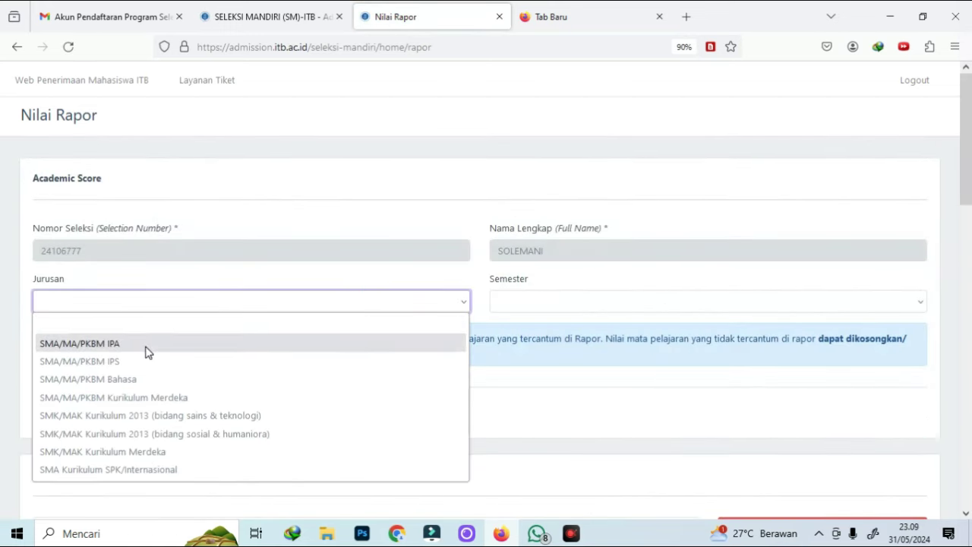
left_click(144, 345)
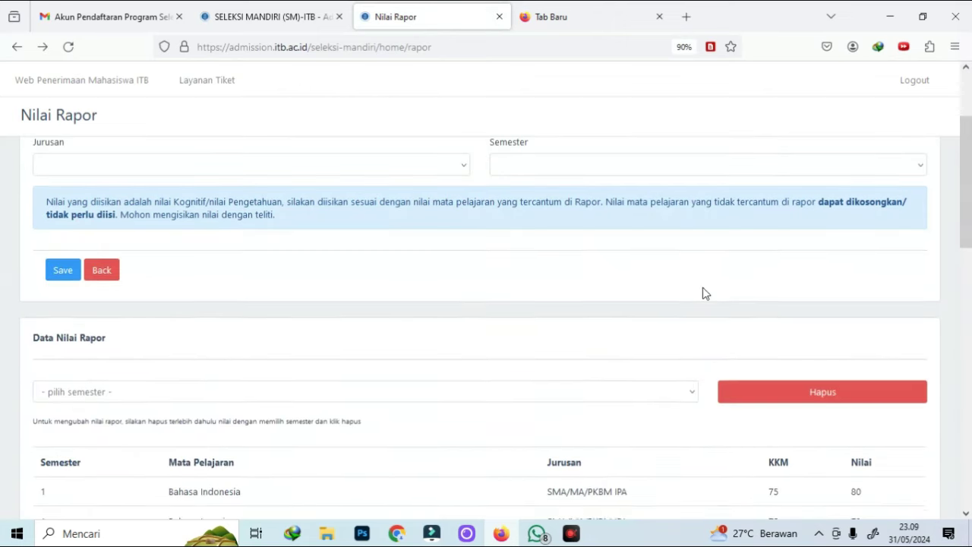
left_click(530, 303)
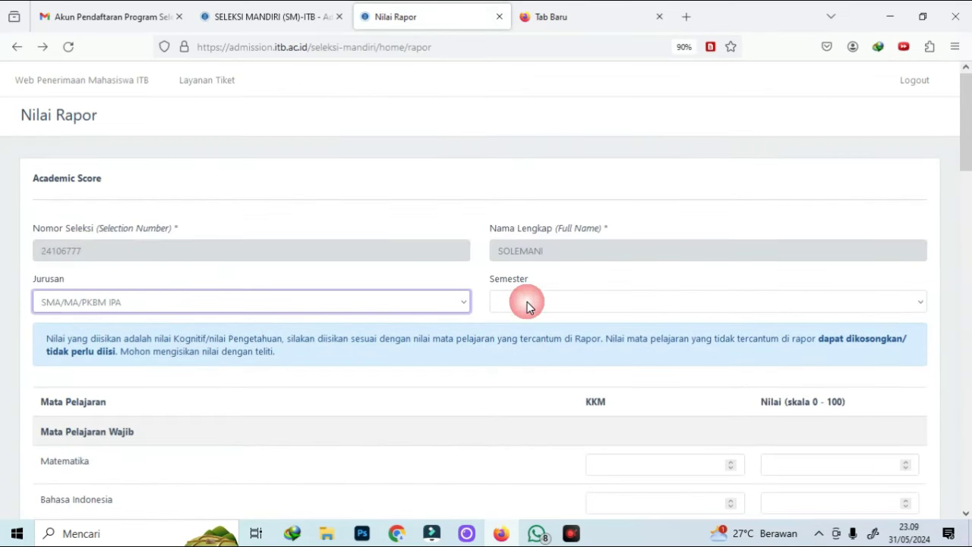
left_click(593, 306)
left_click(506, 397)
scroll(742, 391, "down", 3)
left_click(644, 330)
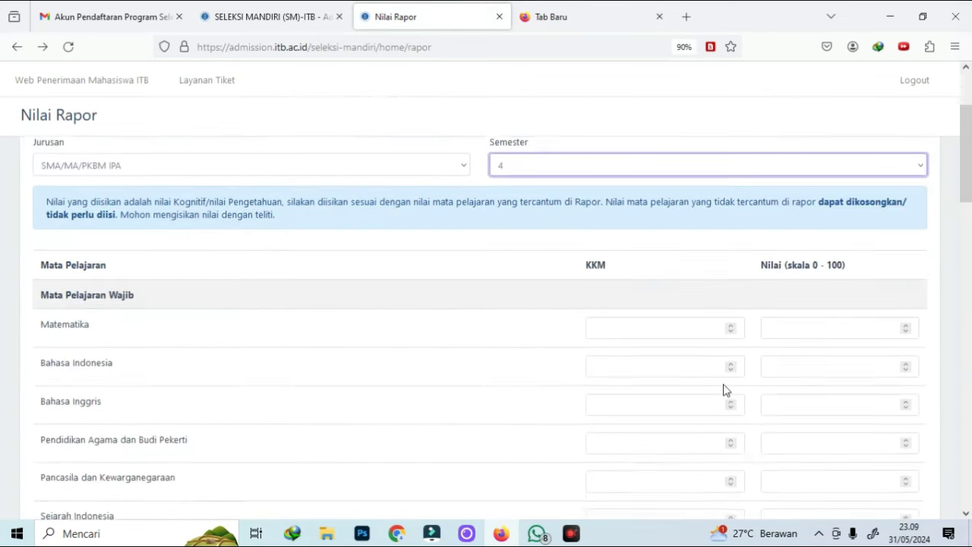
type("75")
key("Tab")
type("75")
key("Tab")
type("75")
left_click(628, 438)
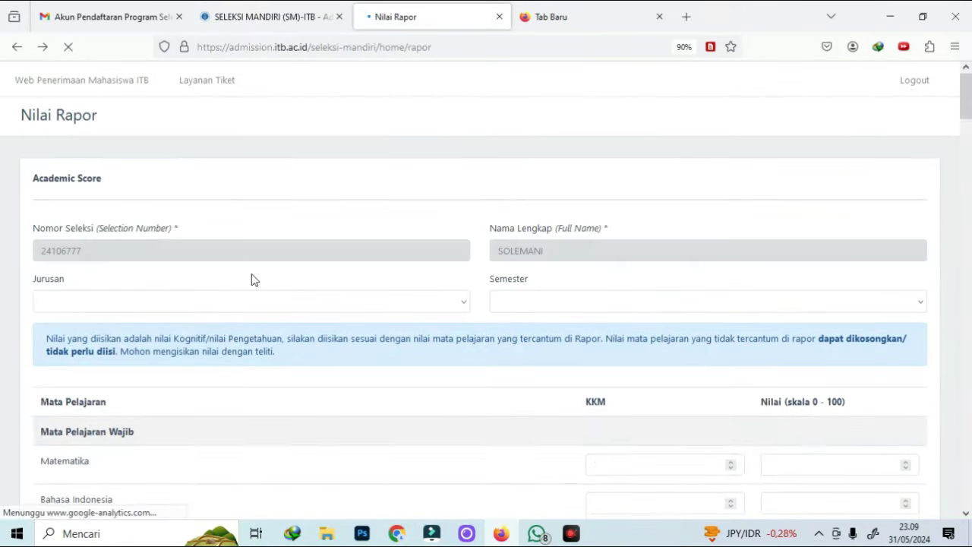
Select the IPA track and semester 5, then return to the Pengisian Data overview
left_click(224, 301)
left_click(152, 343)
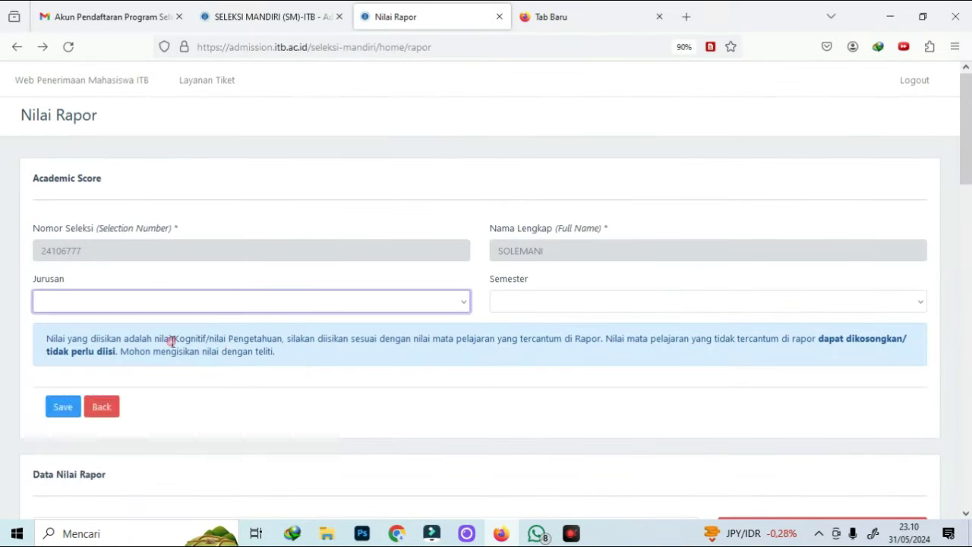
left_click(535, 304)
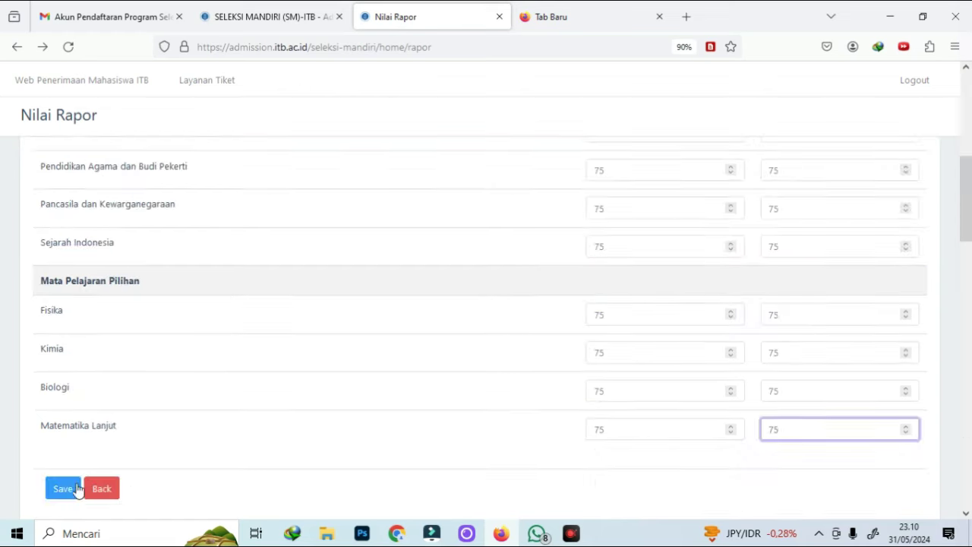
left_click(63, 488)
left_click(401, 302)
left_click(564, 304)
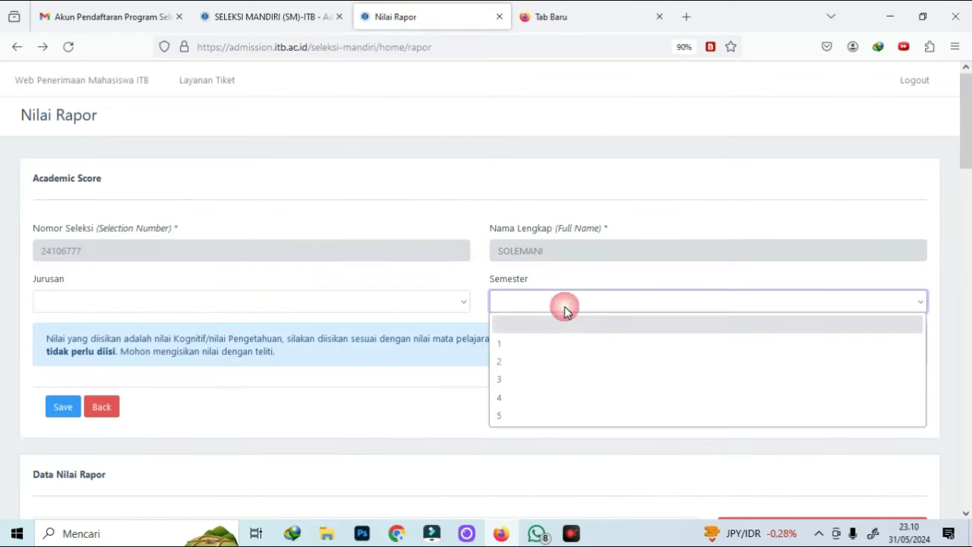
left_click(338, 389)
scroll(709, 358, "down", 15)
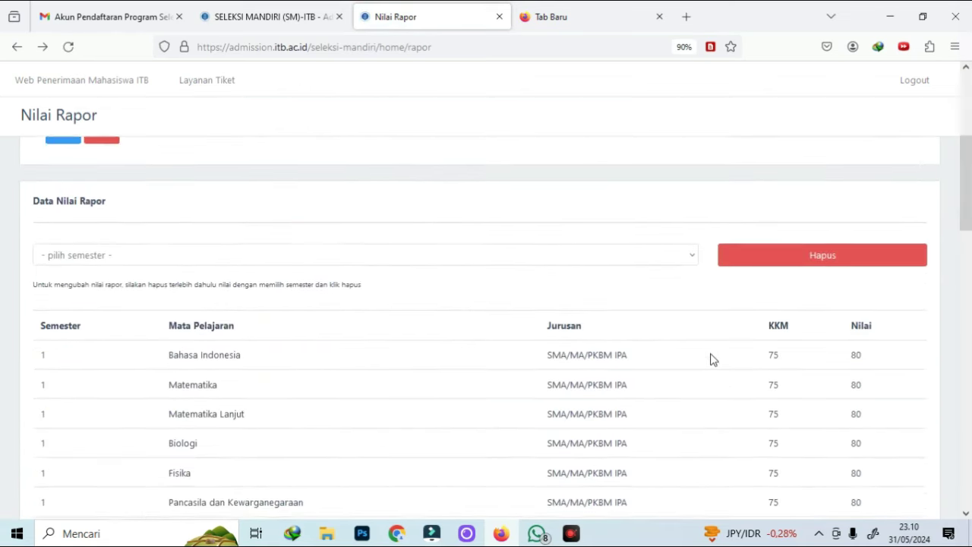
scroll(734, 367, "up", 15)
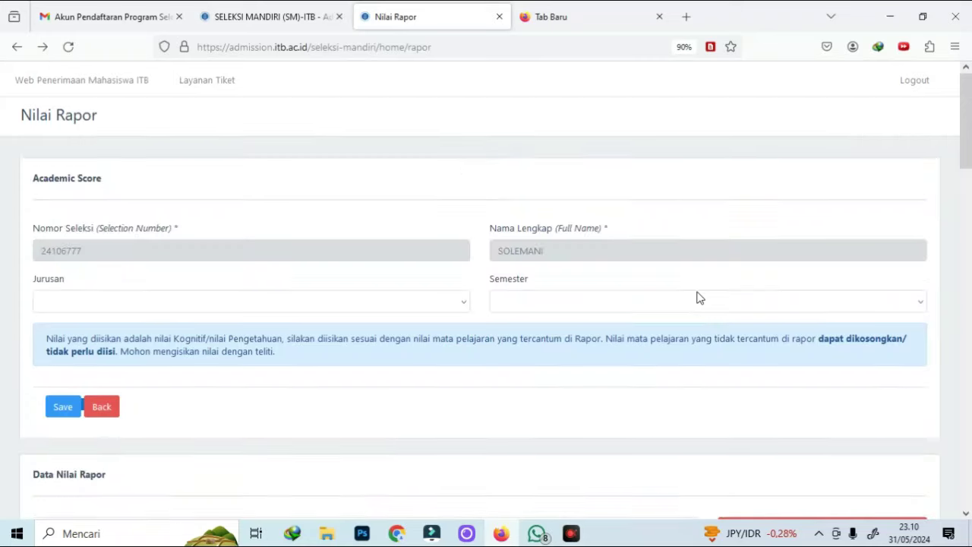
left_click(112, 421)
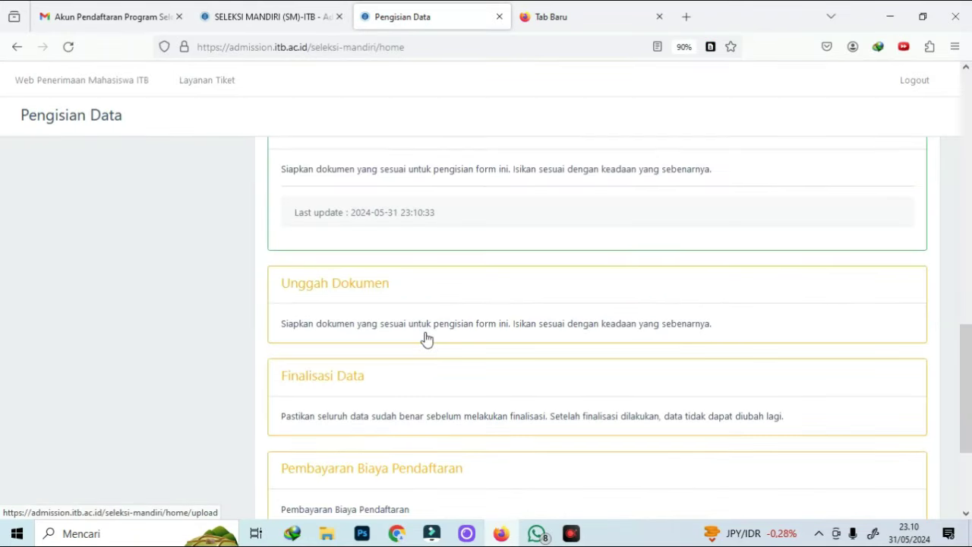
From Unggah Dokumen, download the Format Surat Keterangan Bebas Buta Warna file skbw.pdf and open it
scroll(373, 250, "up", 2)
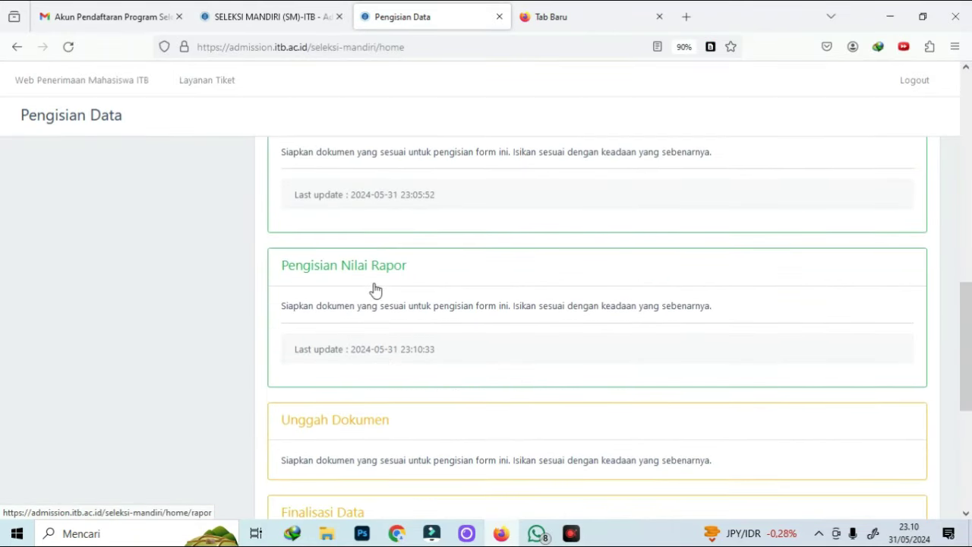
left_click(341, 426)
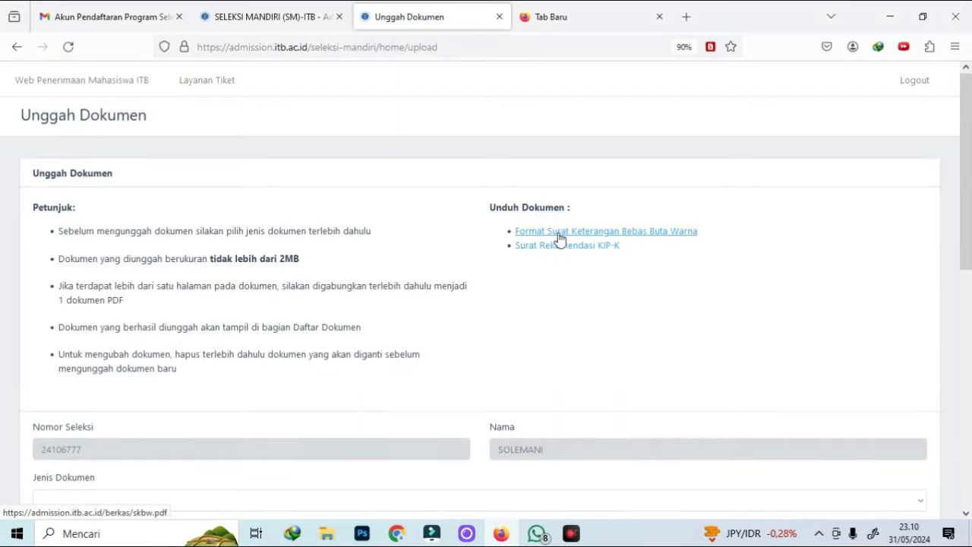
right_click(560, 238)
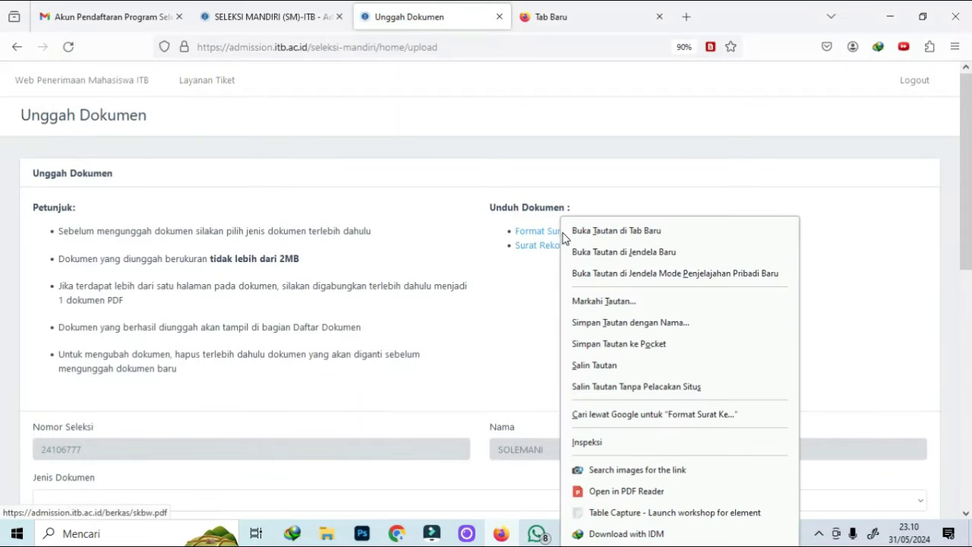
left_click(577, 233)
left_click(491, 331)
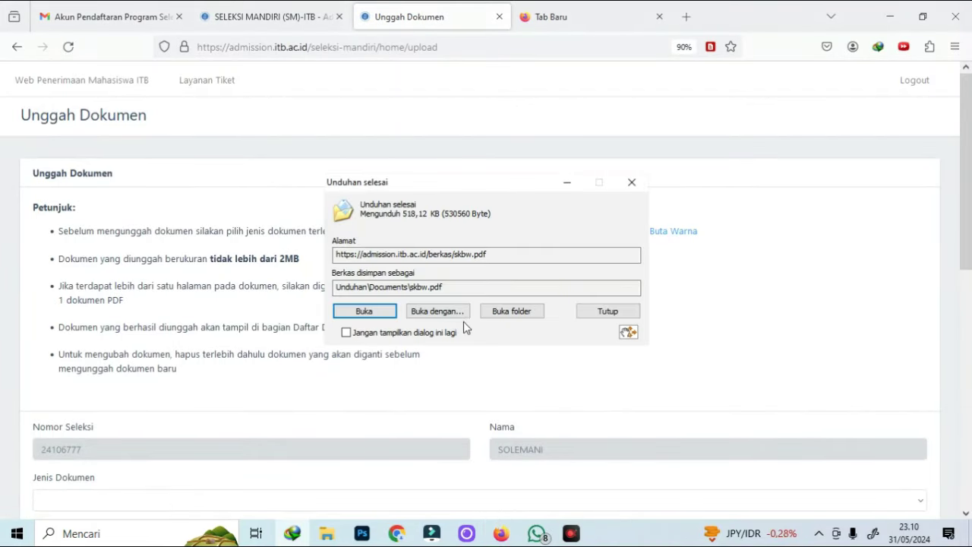
left_click(363, 311)
Back on Unggah Dokumen, download the Surat Rekomendasi KIP-K template surat-kipk.pdf and open it
scroll(599, 284, "down", 5)
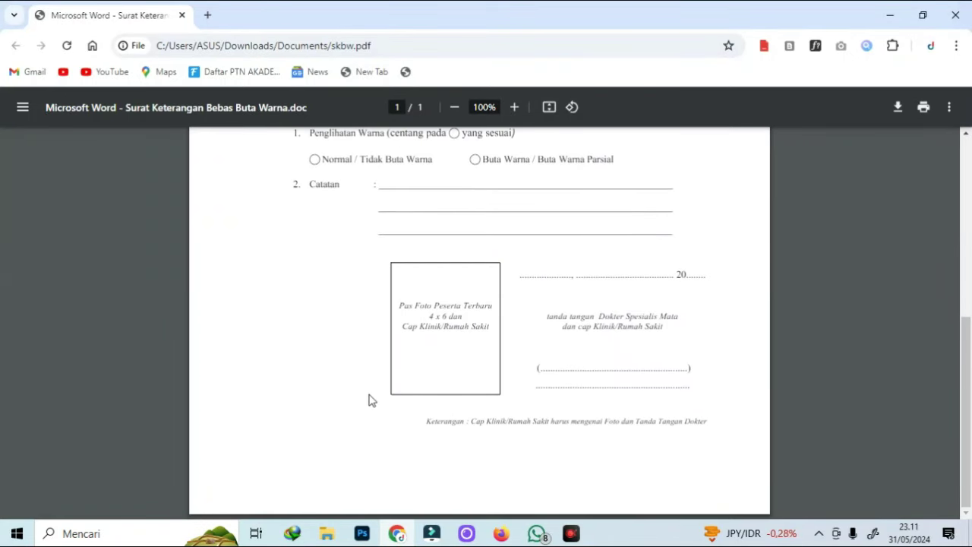
scroll(653, 312, "up", 5)
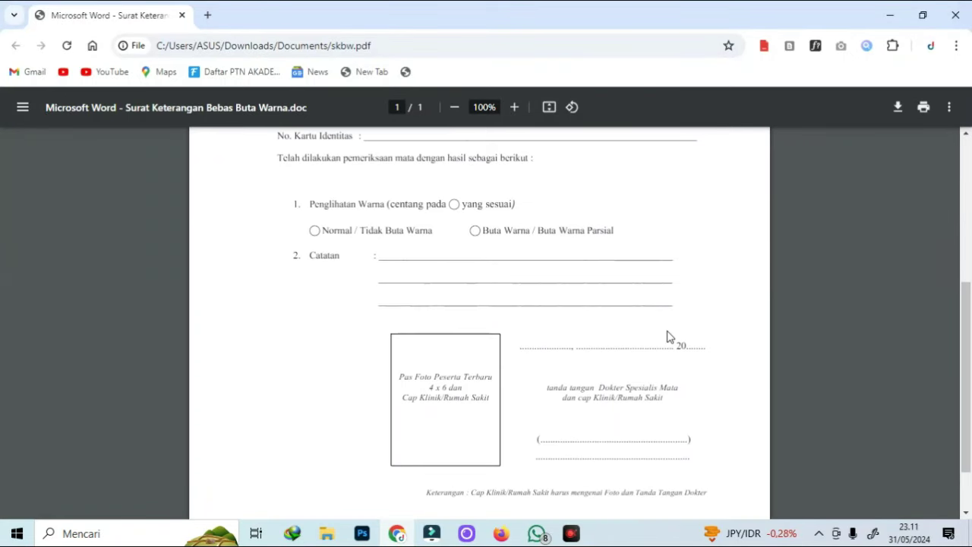
scroll(677, 304, "down", 5)
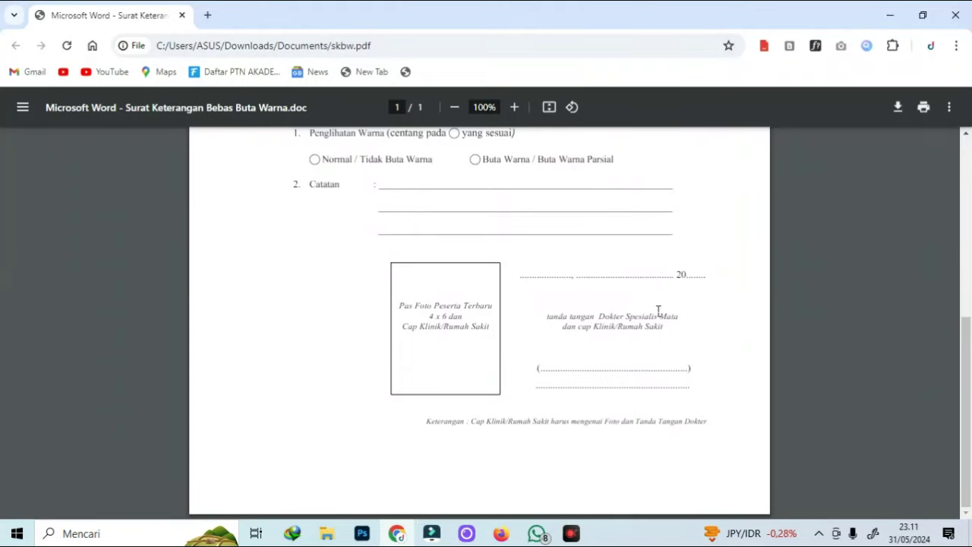
scroll(641, 319, "up", 4)
key("alt+Tab")
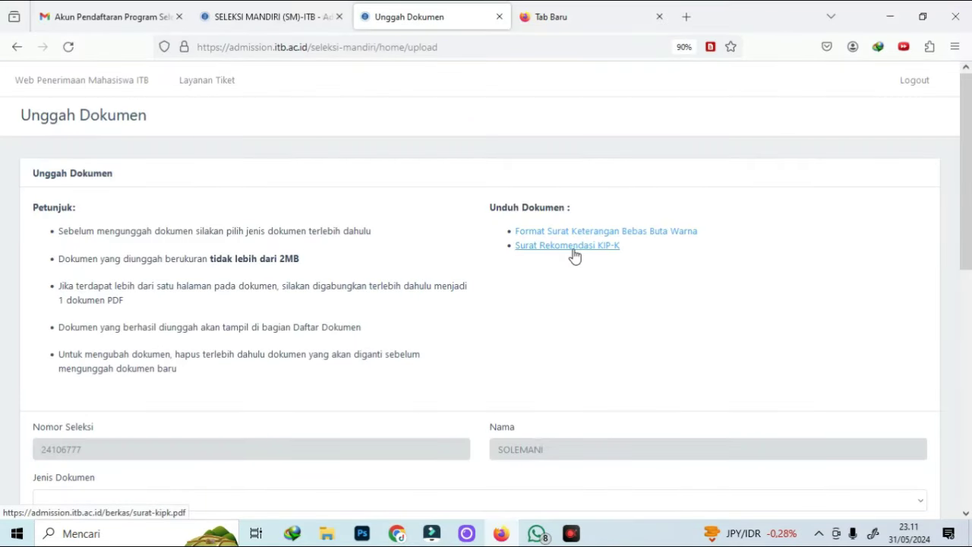
left_click(575, 247)
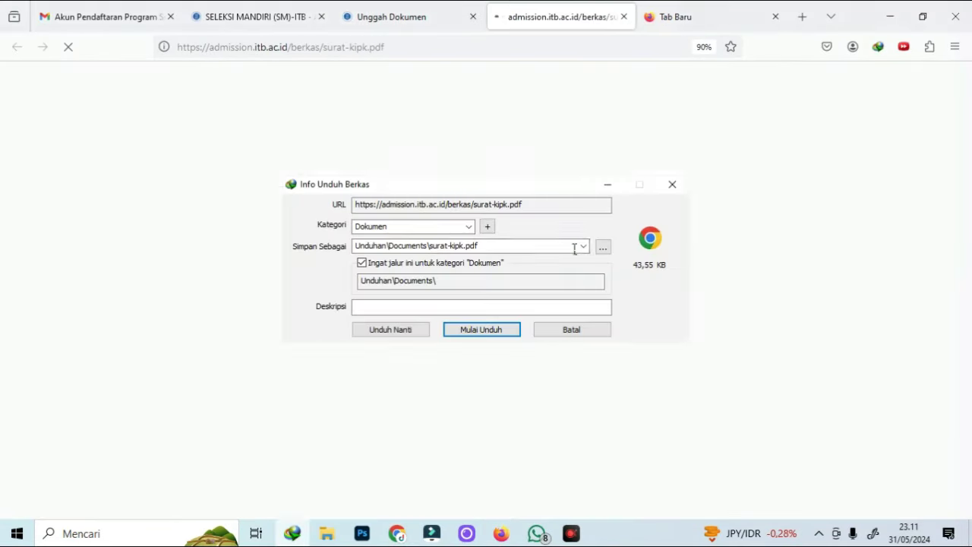
left_click(501, 337)
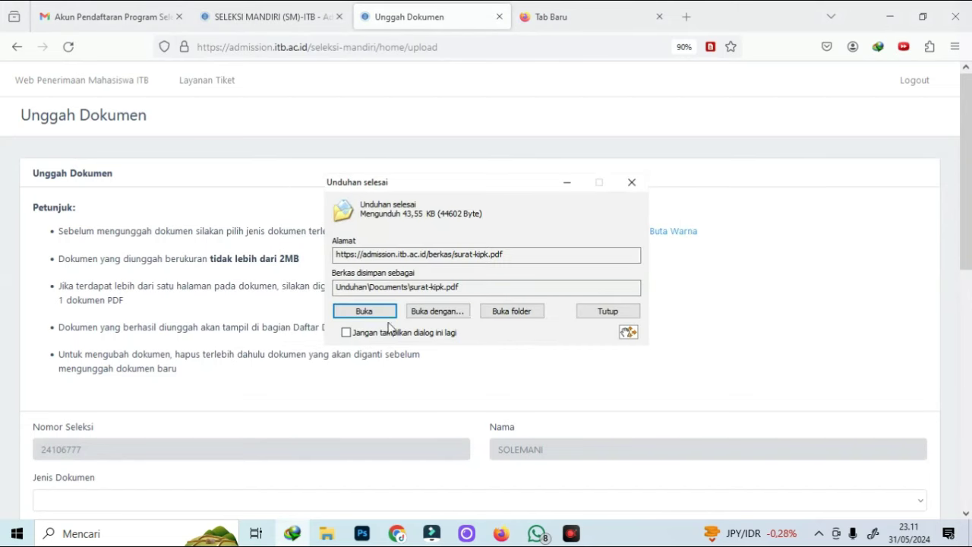
left_click(377, 313)
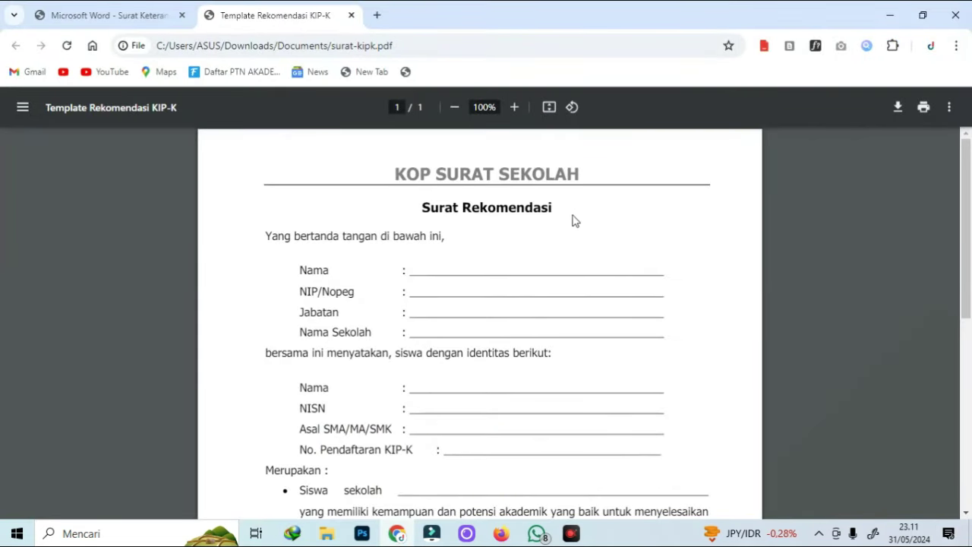
Scroll through the one-page surat-kipk.pdf letter to the signature area, then return to Firefox
scroll(371, 219, "down", 1)
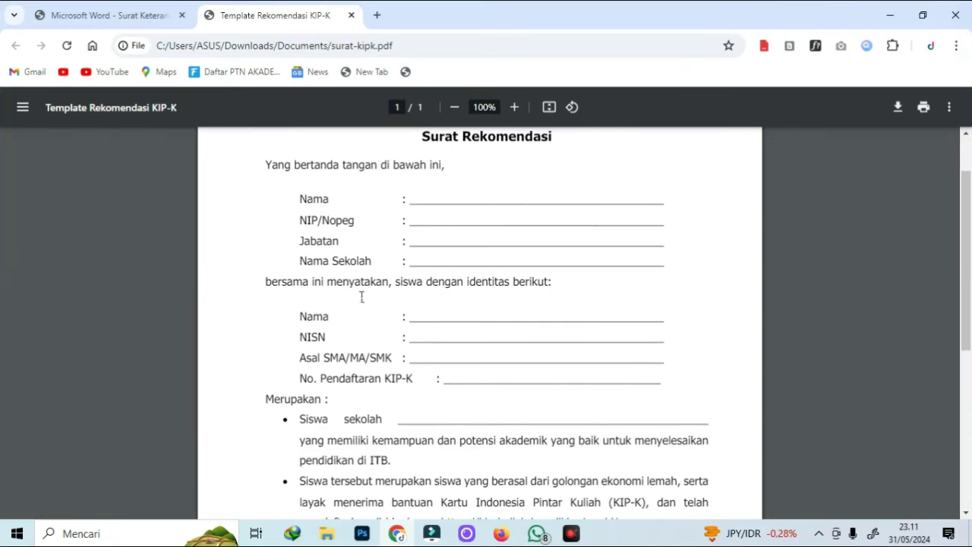
scroll(410, 235, "down", 2)
scroll(437, 194, "up", 2)
scroll(457, 326, "down", 3)
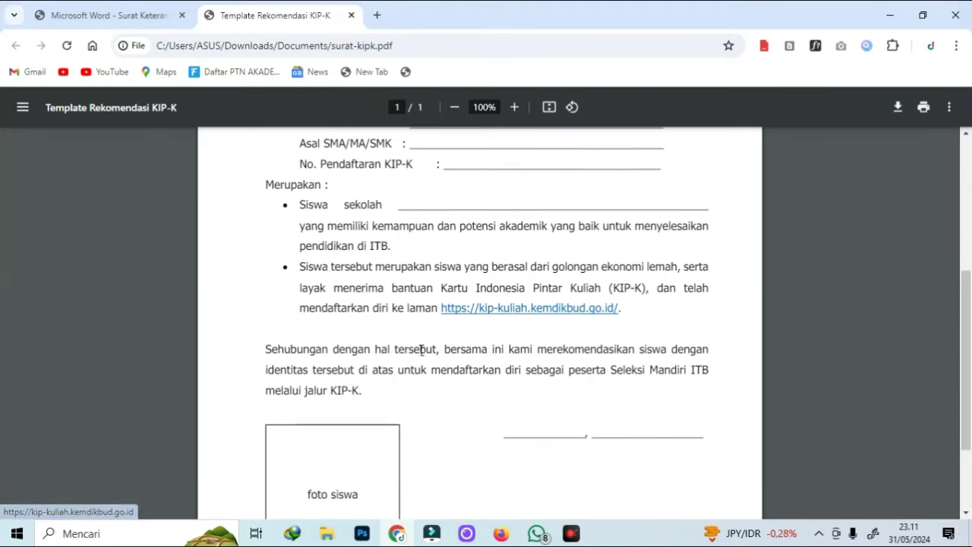
scroll(365, 349, "down", 2)
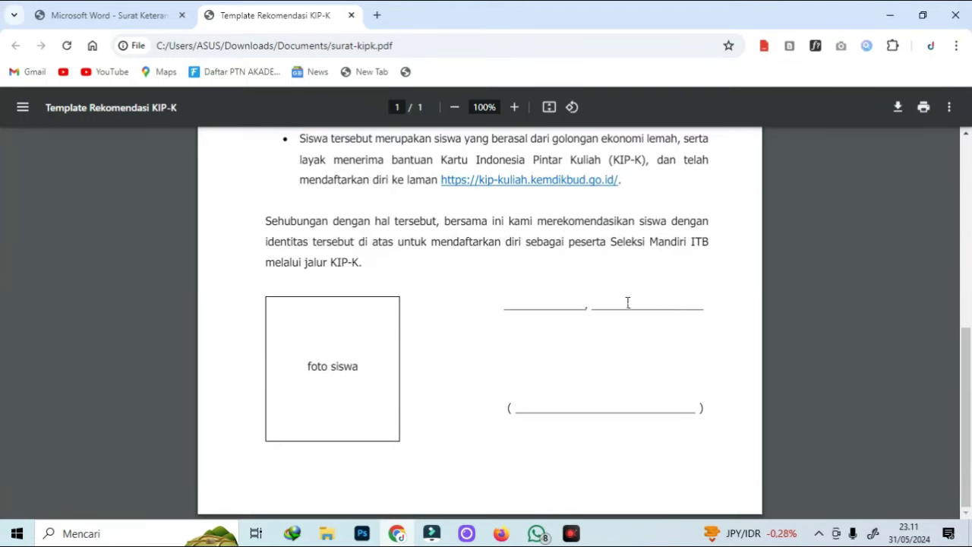
scroll(725, 228, "up", 5)
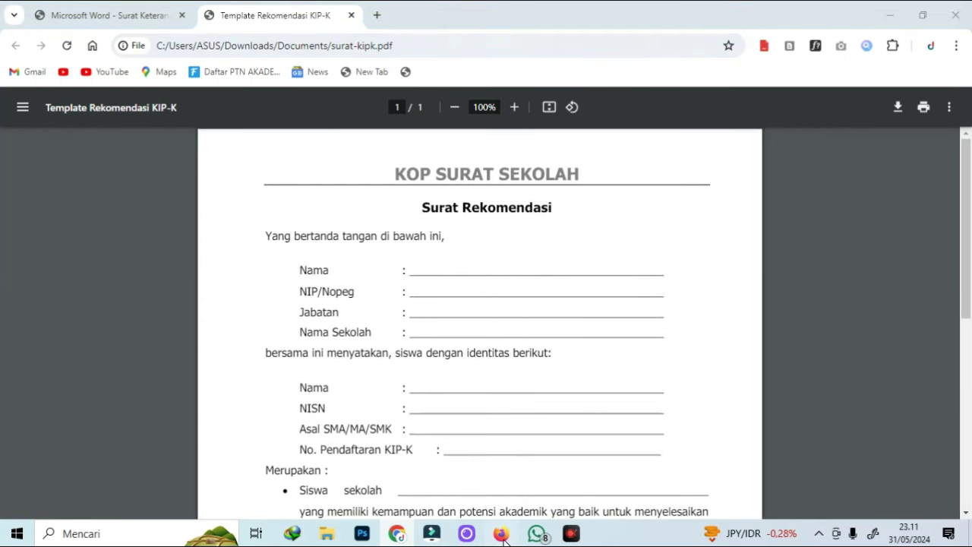
key("alt+Tab")
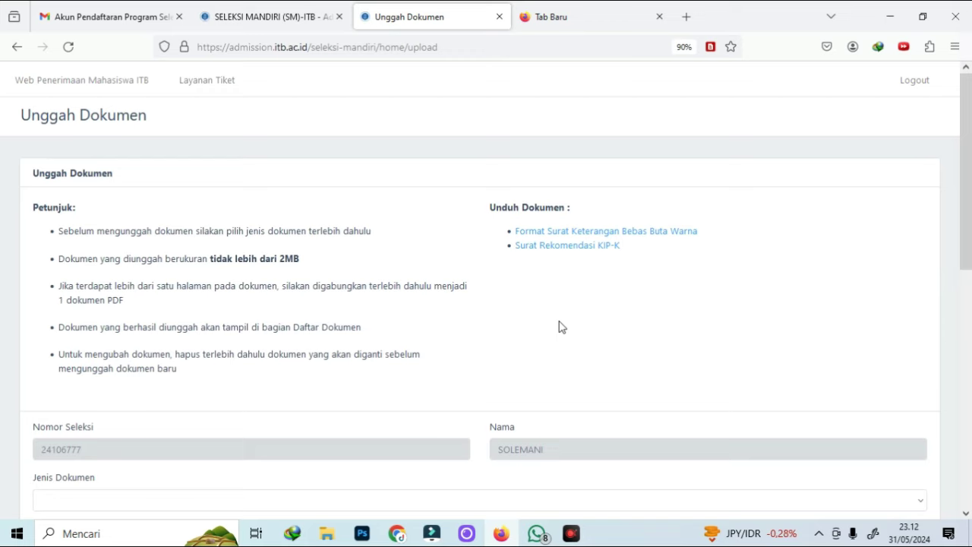
Upload the birth certificate file from Downloads as the Akta Lahir document
scroll(338, 337, "down", 3)
left_click(133, 374)
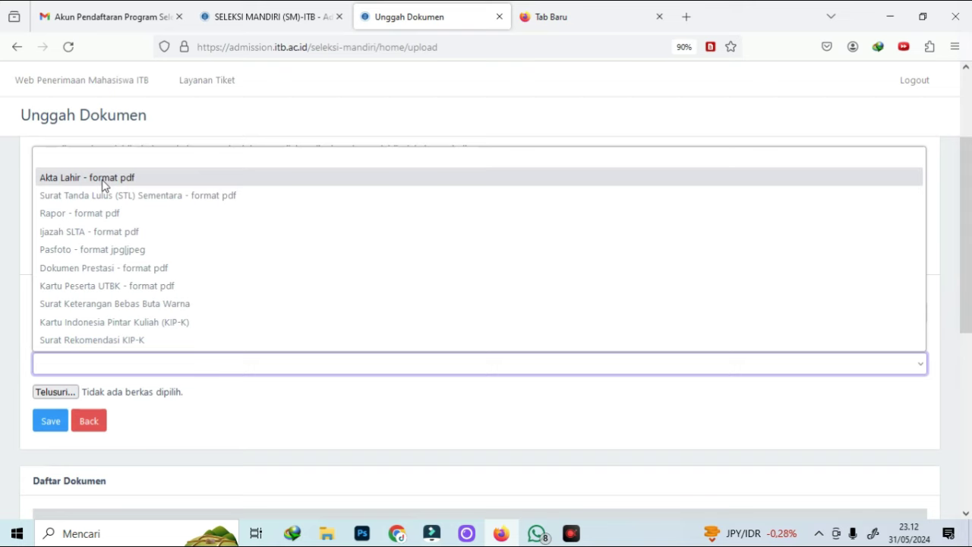
left_click(102, 179)
left_click(68, 391)
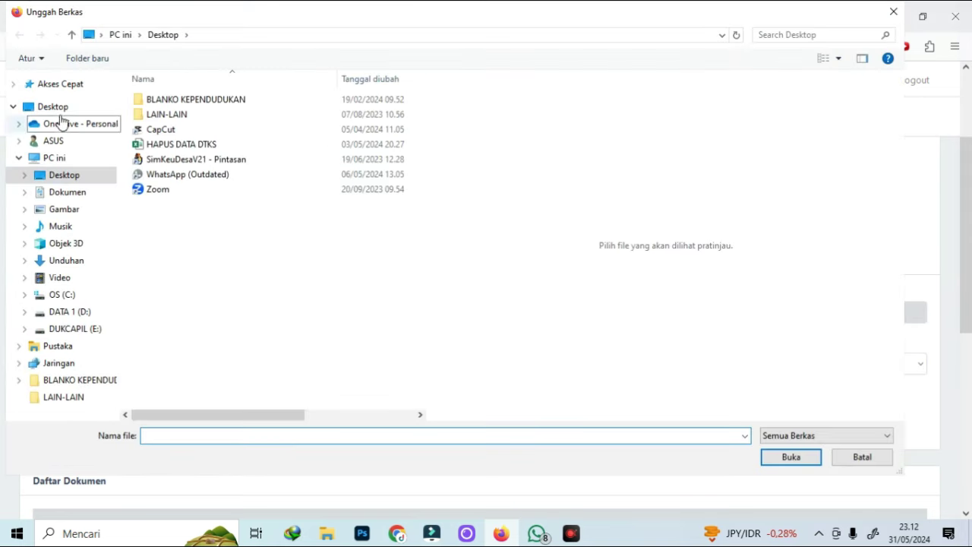
left_click(60, 260)
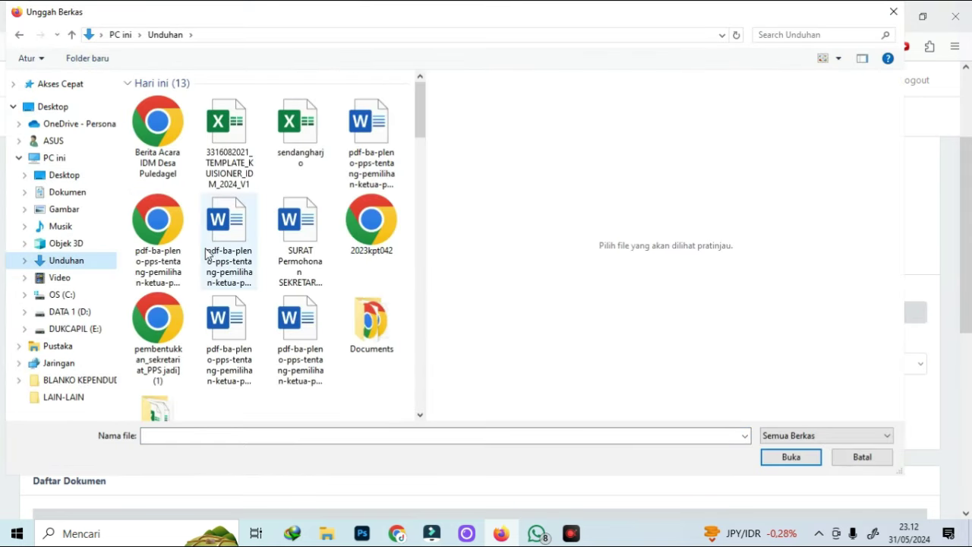
double_click(206, 252)
left_click(48, 420)
Upload a PDF as the Surat Tanda Lulus (STL) Sementara document
scroll(172, 282, "down", 3)
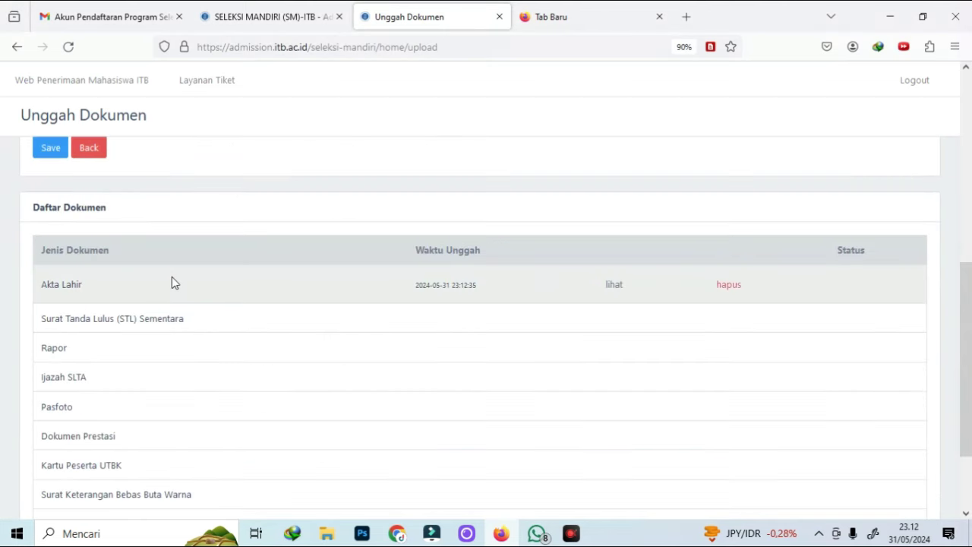
scroll(228, 286, "up", 3)
left_click(91, 296)
left_click(84, 337)
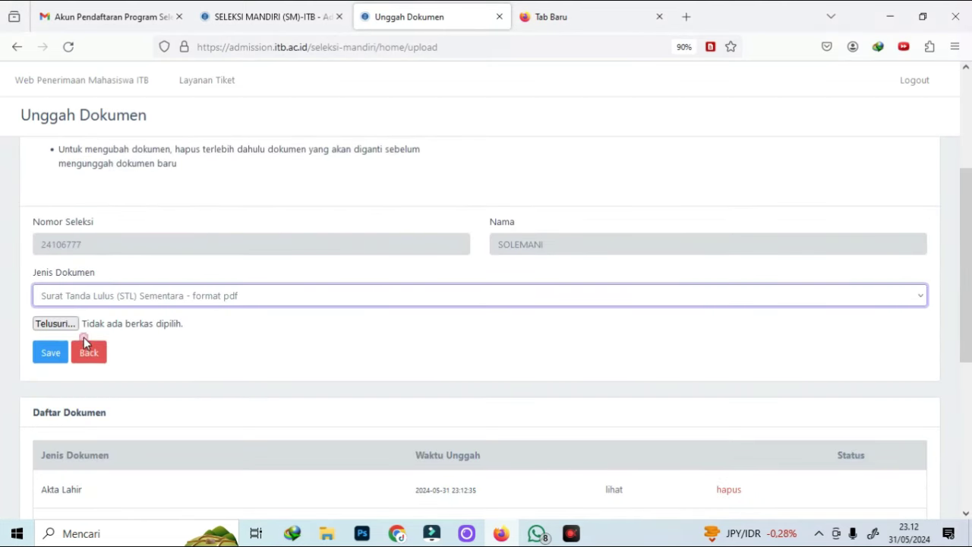
left_click(54, 325)
double_click(174, 279)
left_click(48, 355)
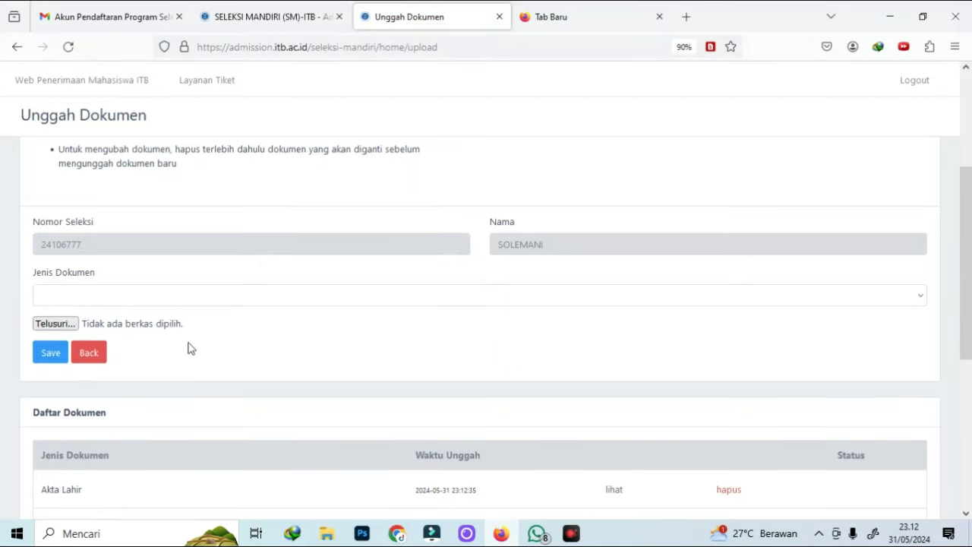
Upload the report card PDF as the Rapor document
left_click(41, 301)
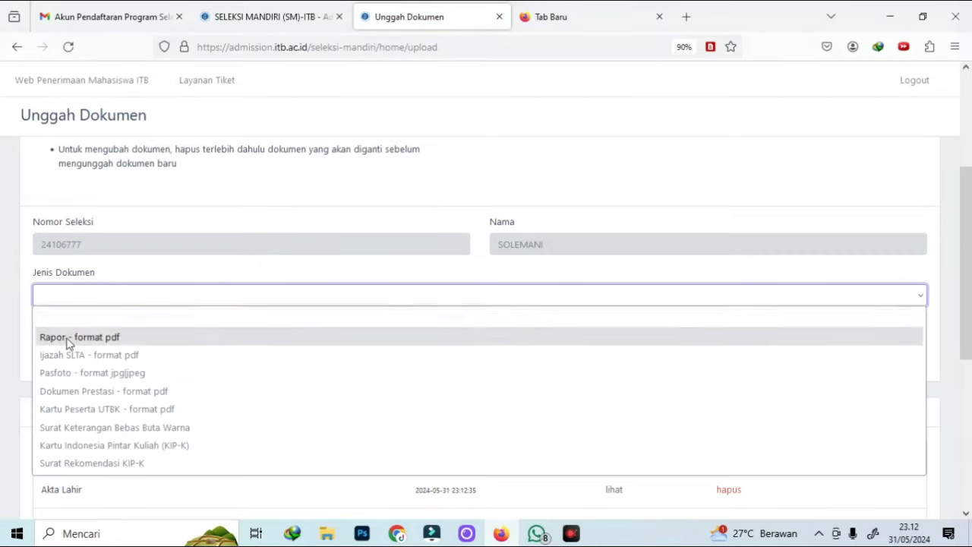
left_click(65, 337)
left_click(55, 323)
double_click(163, 217)
left_click(47, 347)
Upload a PDF from Downloads as the Ijazah SLTA document
left_click(89, 282)
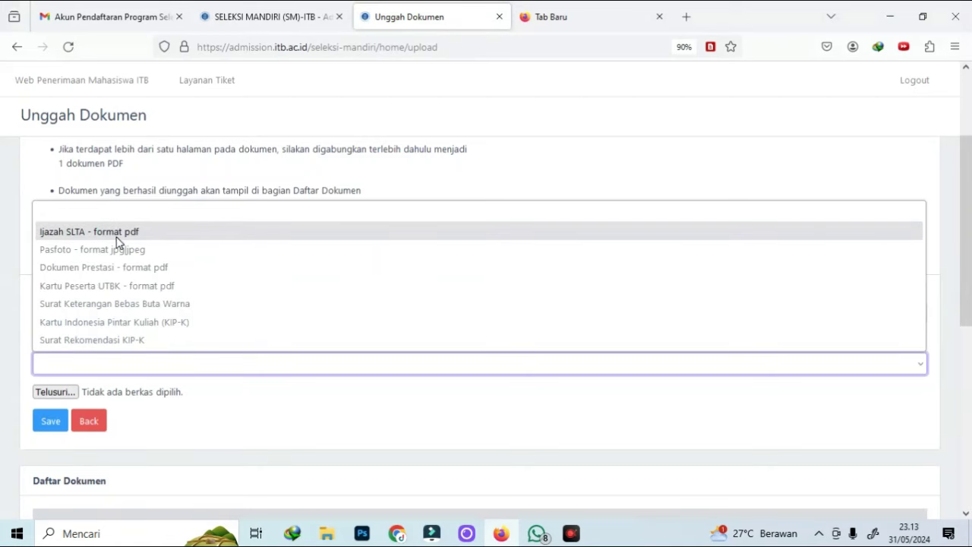
left_click(113, 232)
left_click(55, 392)
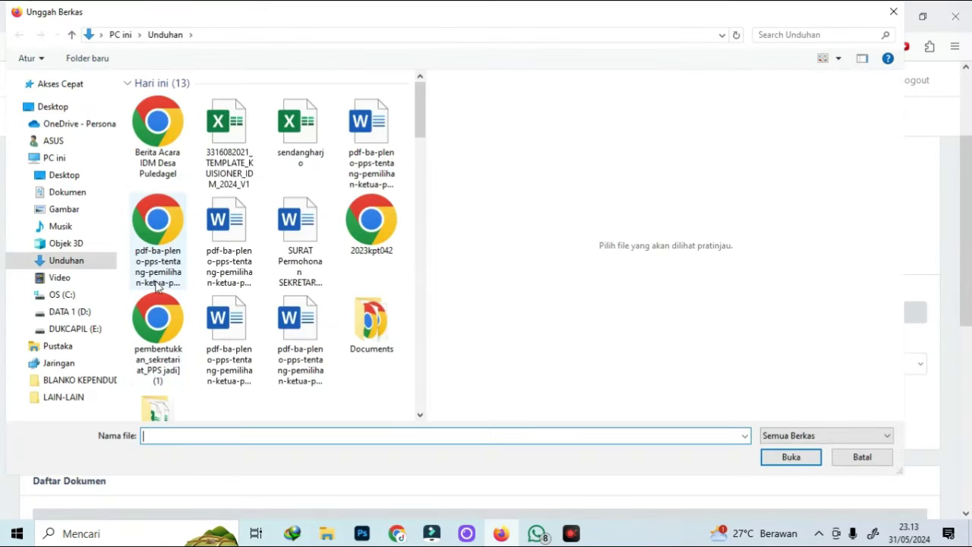
left_click(166, 258)
double_click(166, 258)
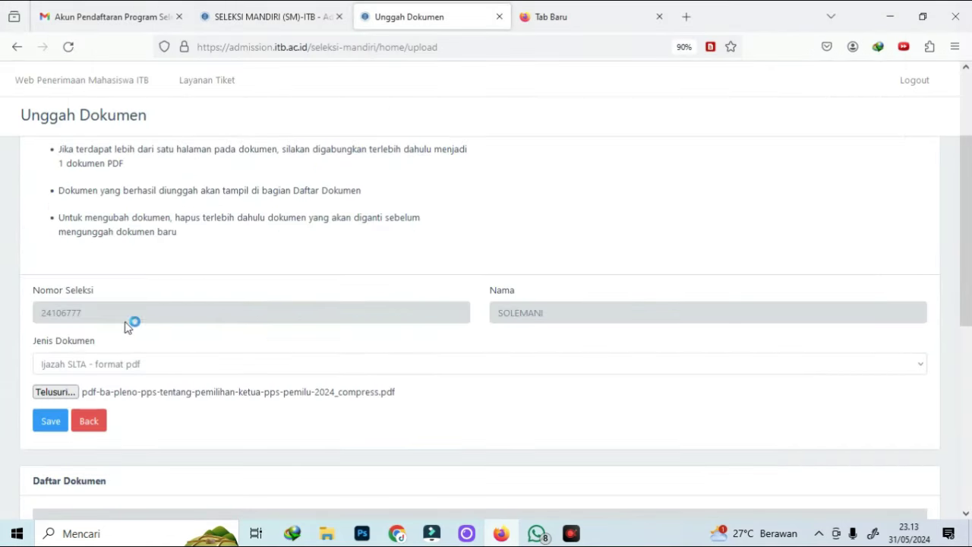
left_click(63, 426)
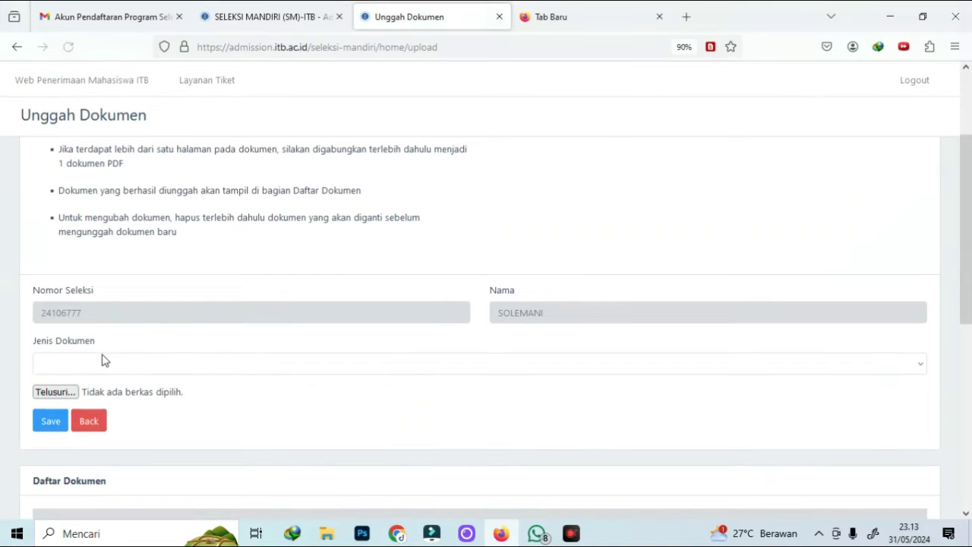
Try uploading the university logo image as Pasfoto, then return after the size error
left_click(101, 363)
left_click(95, 405)
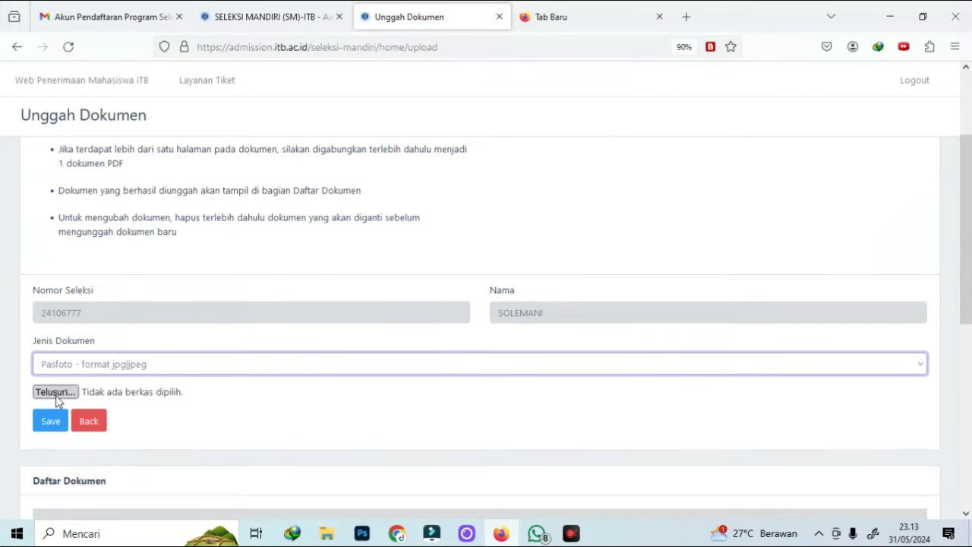
left_click(55, 392)
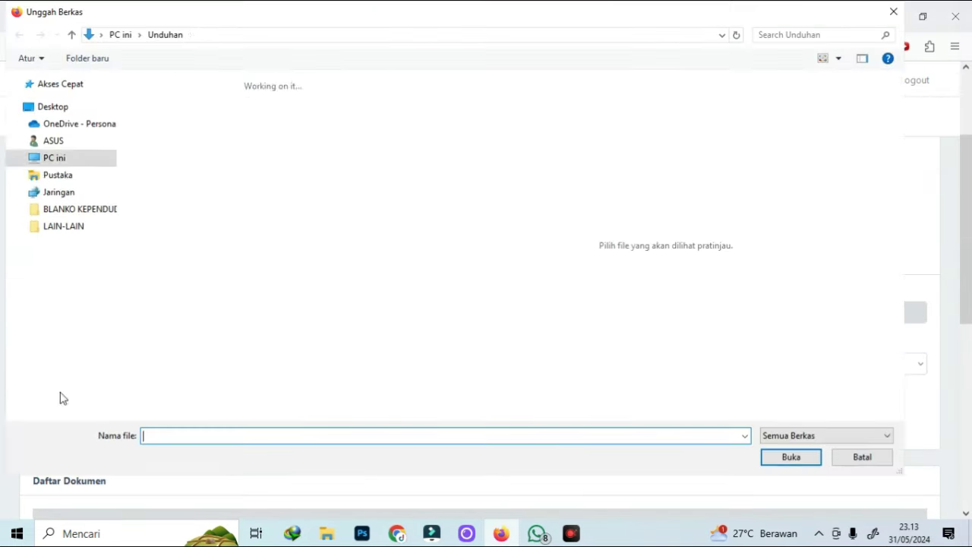
scroll(265, 295, "down", 5)
scroll(266, 296, "down", 3)
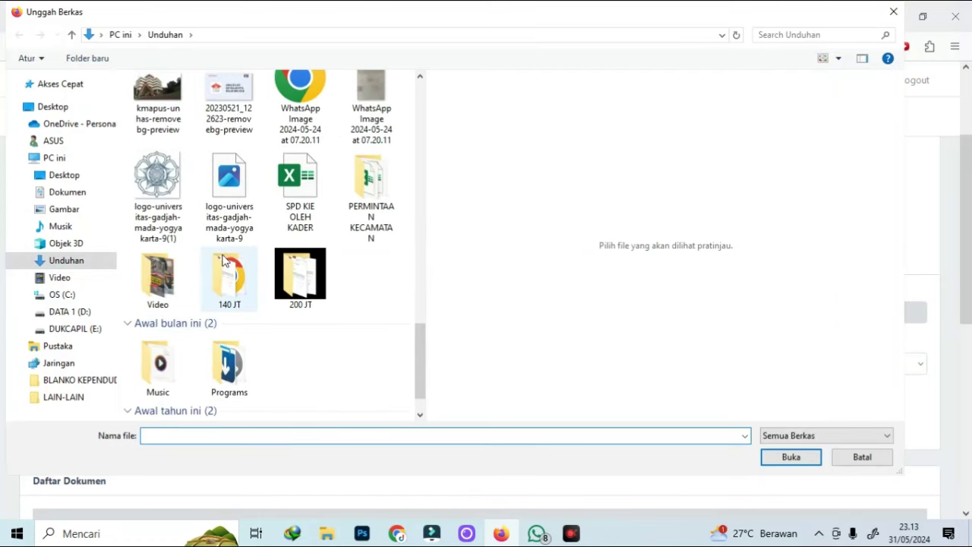
double_click(160, 209)
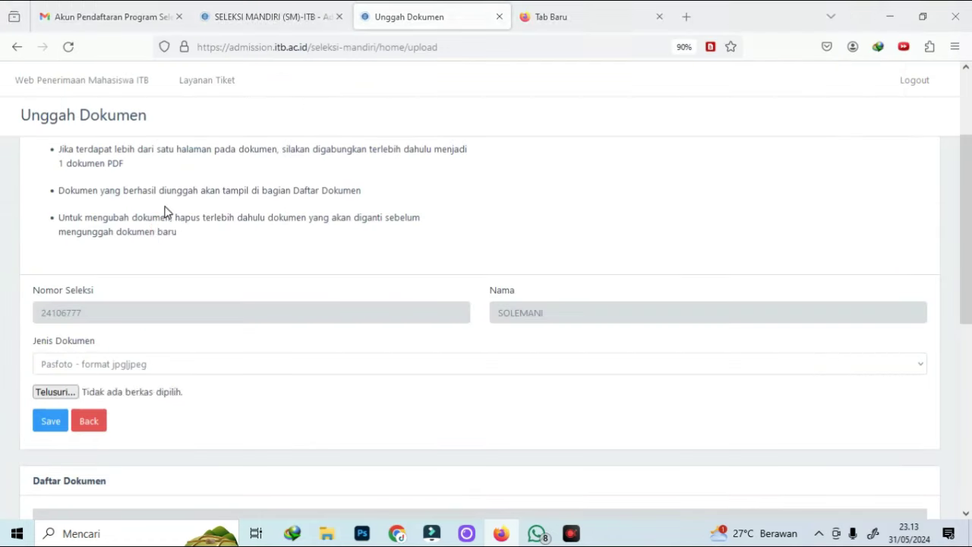
left_click(53, 428)
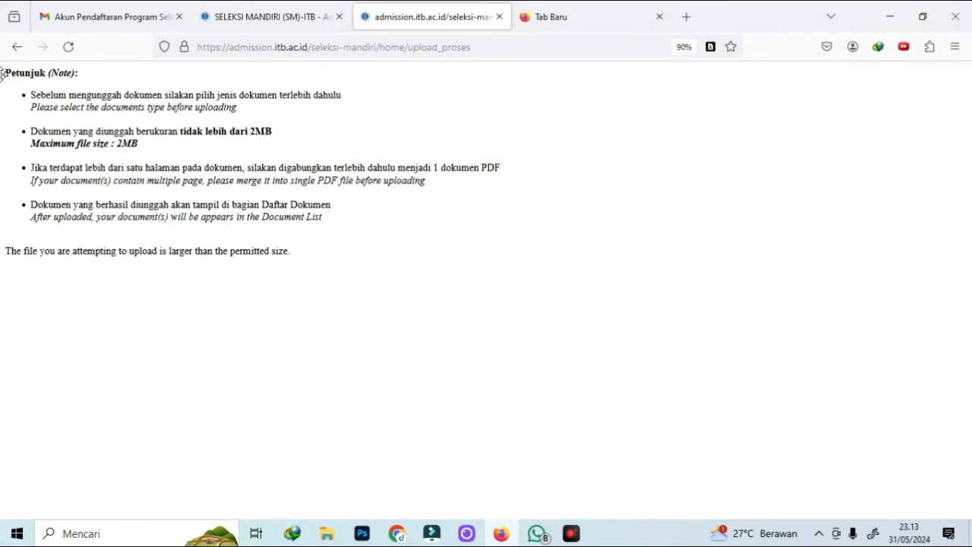
left_click(11, 55)
Upload Fakultas_Teknik_Unimal.jpg as the Pasfoto photo
left_click(106, 364)
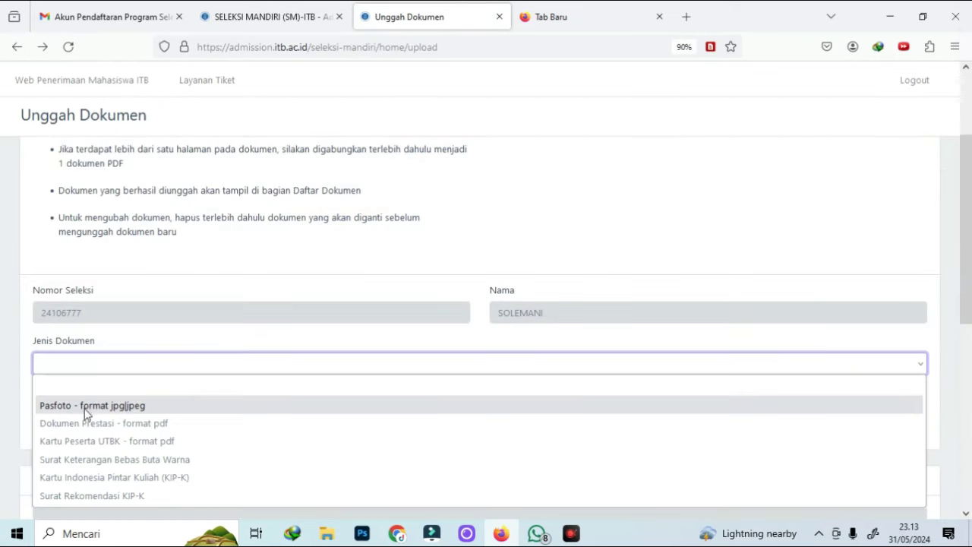
left_click(86, 407)
left_click(70, 389)
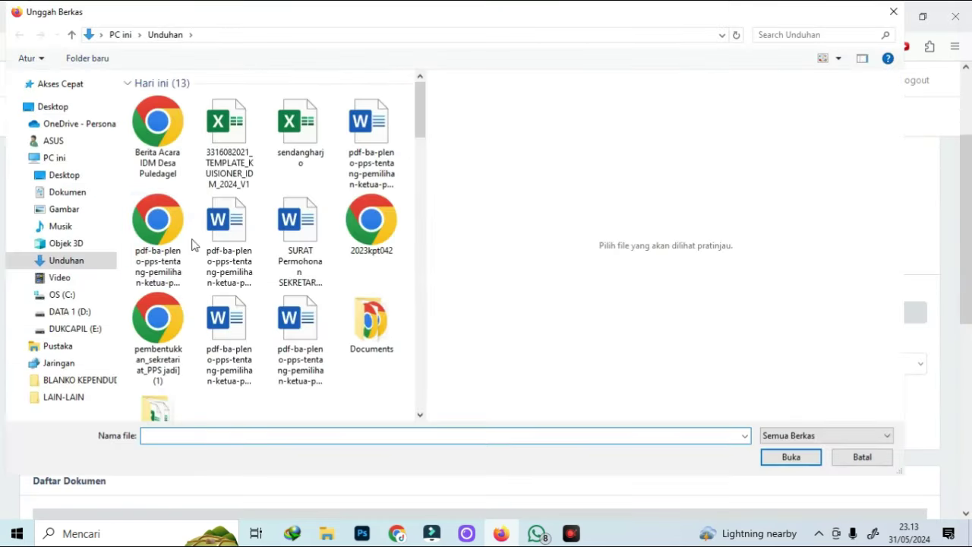
scroll(304, 258, "down", 5)
scroll(319, 277, "up", 3)
double_click(224, 353)
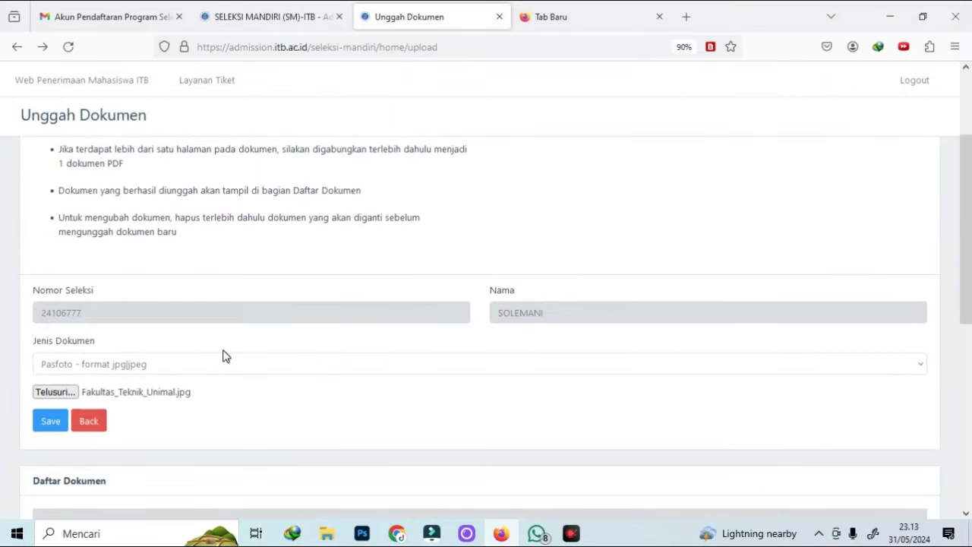
left_click(48, 427)
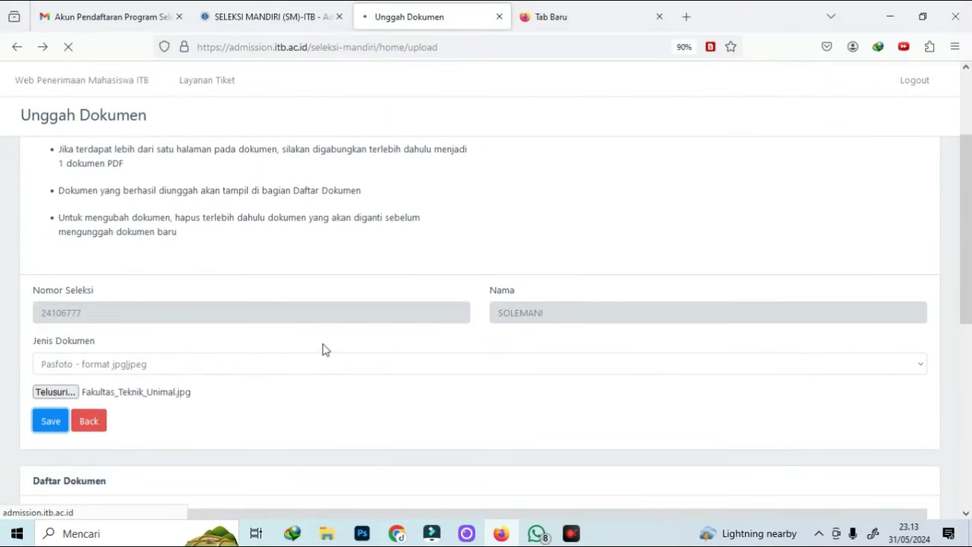
Choose Dokumen Prestasi as the document type, pick its PDF and save
scroll(71, 245, "down", 3)
scroll(65, 278, "up", 1)
left_click(65, 291)
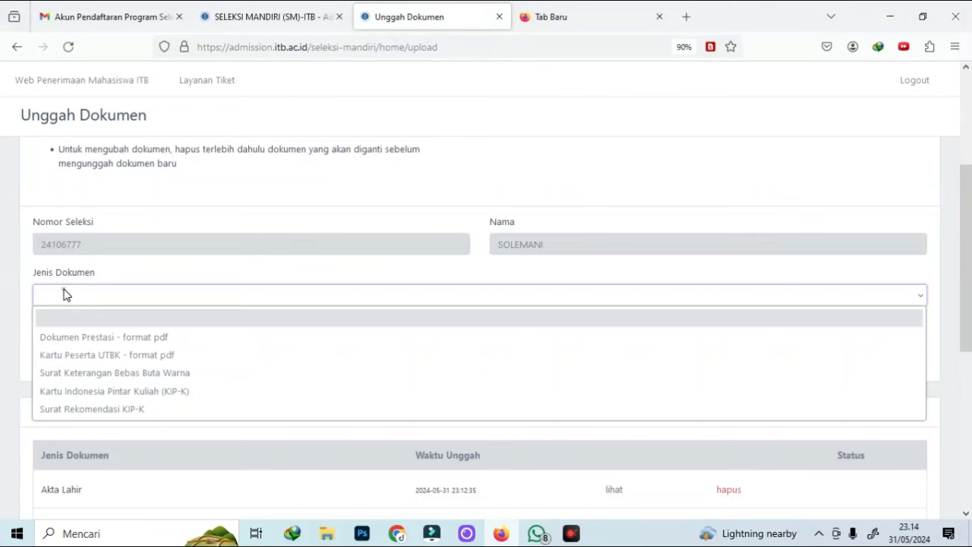
left_click(77, 337)
left_click(57, 323)
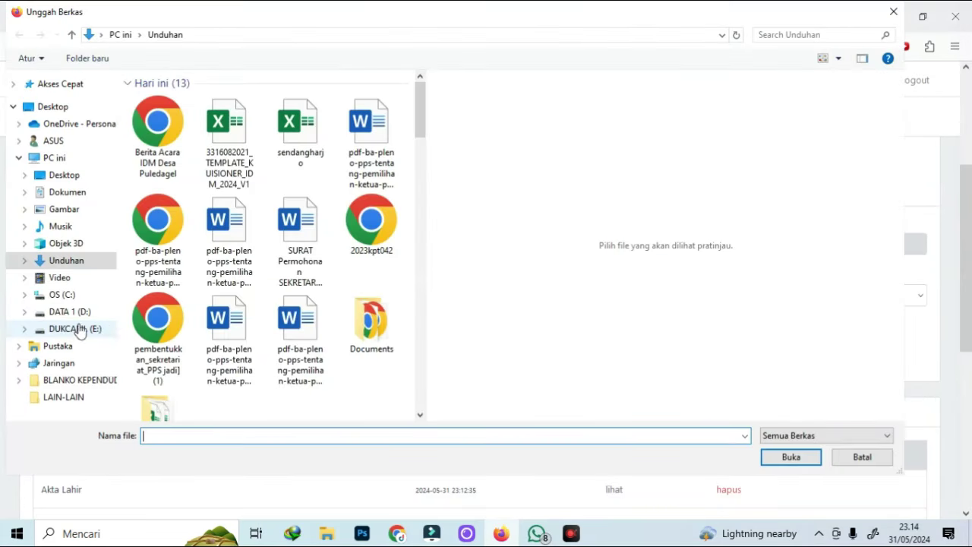
scroll(278, 331, "down", 5)
scroll(279, 332, "up", 5)
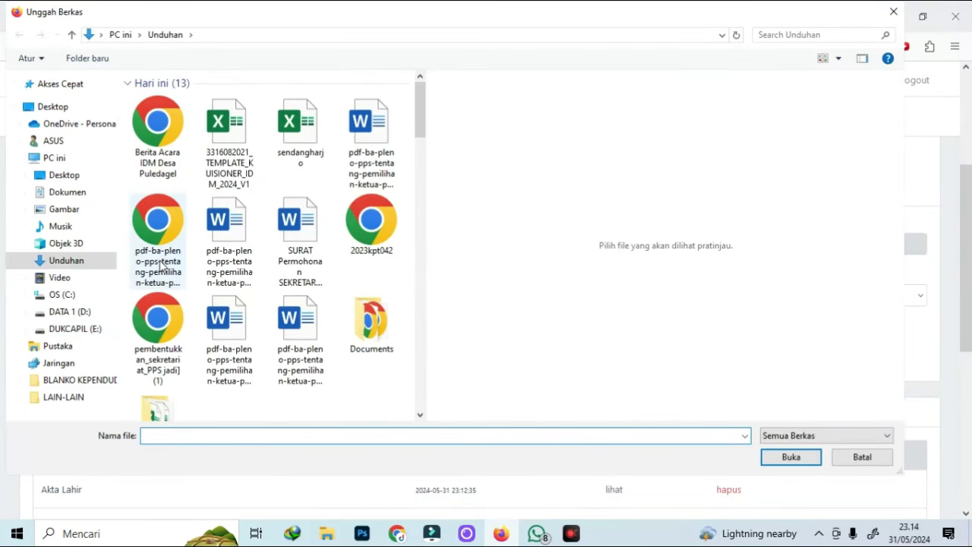
key("Escape")
left_click(49, 355)
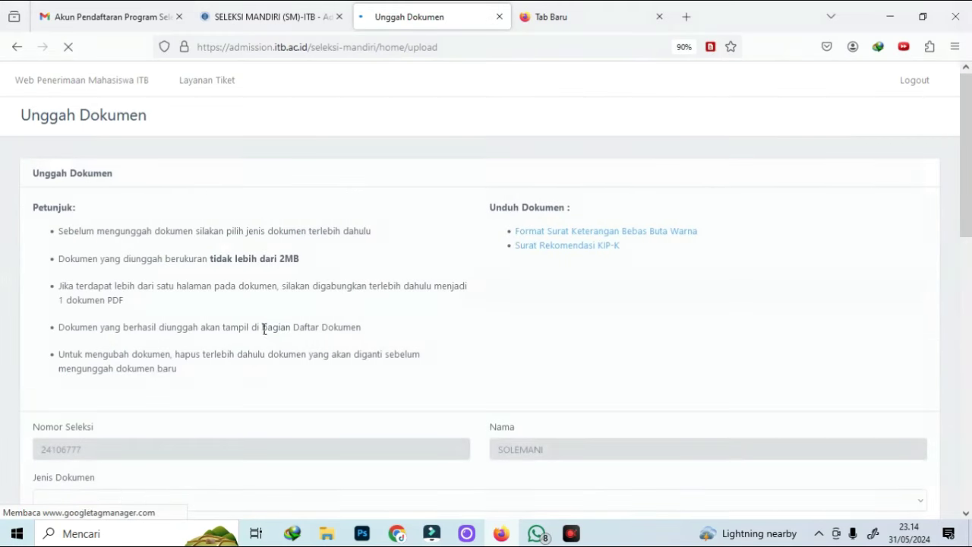
Upload the Kartu Peserta UTBK PDF, entering the UTBK registration number
scroll(114, 384, "down", 3)
left_click(93, 362)
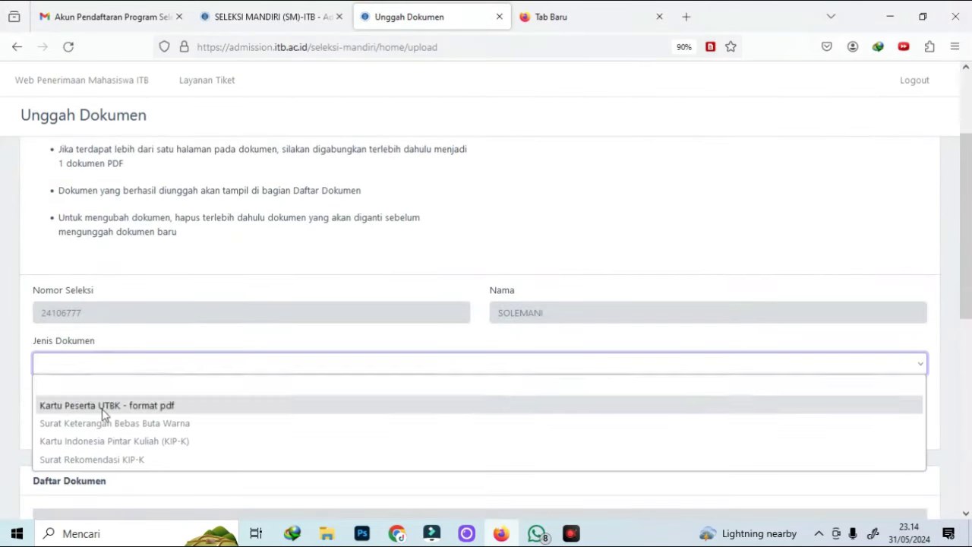
left_click(104, 401)
left_click(97, 417)
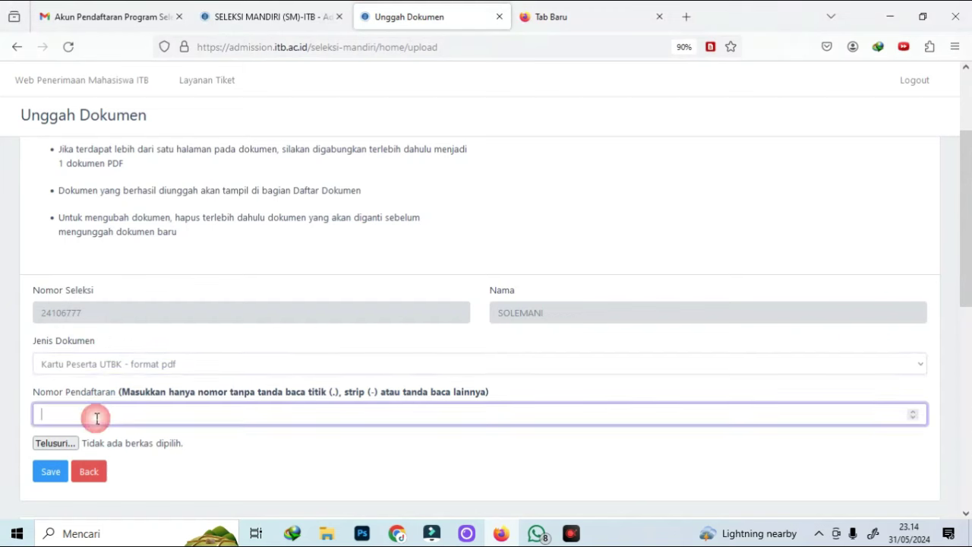
type("1234465758")
left_click(54, 443)
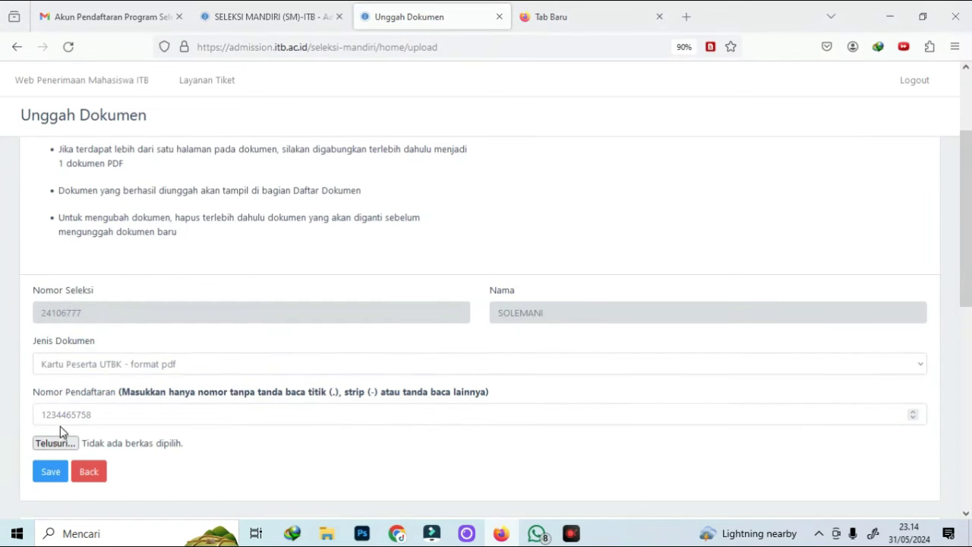
left_click(51, 472)
Upload a PDF as the Surat Keterangan Bebas Buta Warna
left_click(87, 365)
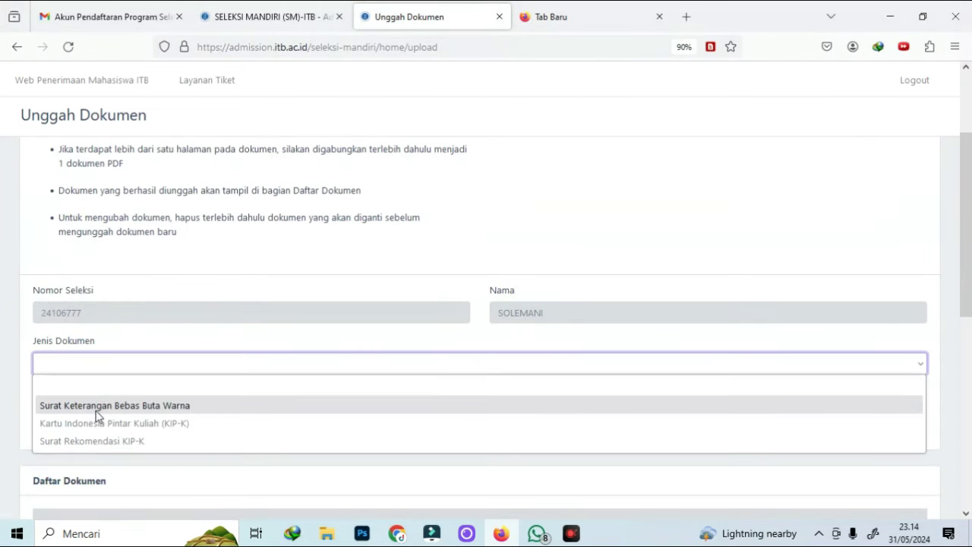
left_click(98, 405)
left_click(54, 392)
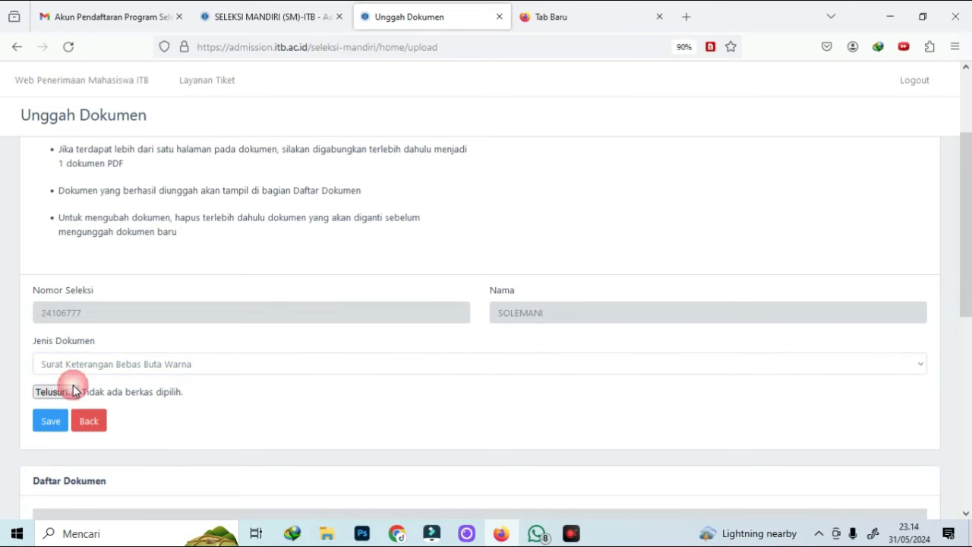
double_click(273, 114)
left_click(50, 421)
Upload a PDF as the Kartu Indonesia Pintar Kuliah (KIP-K) card
left_click(87, 365)
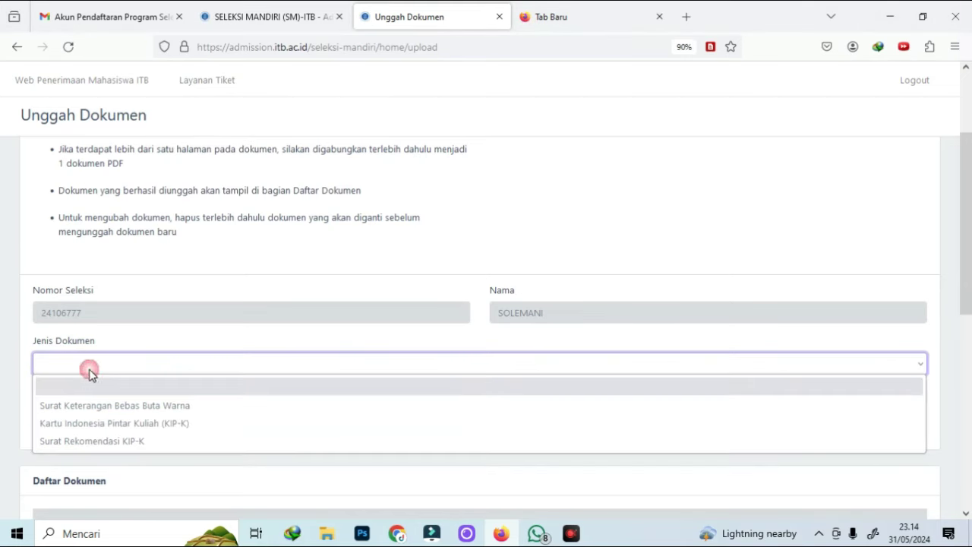
left_click(97, 404)
scroll(383, 406, "down", 4)
scroll(383, 406, "down", 5)
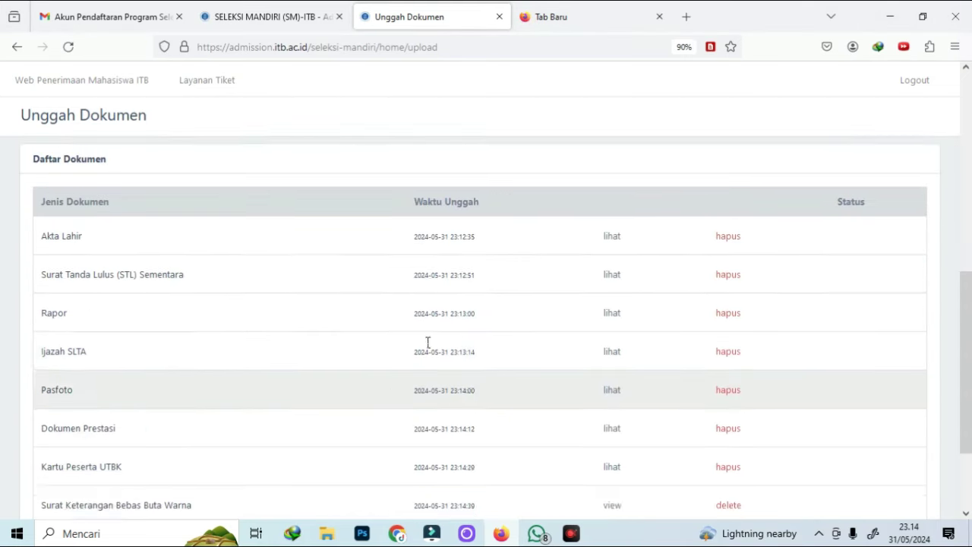
scroll(273, 386, "up", 10)
left_click(65, 261)
left_click(84, 318)
left_click(101, 392)
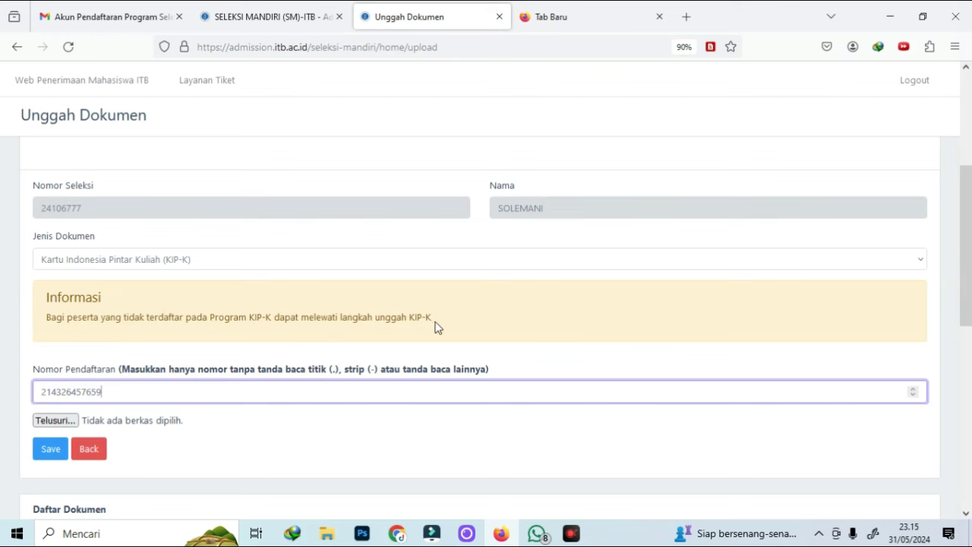
left_click(54, 420)
double_click(179, 252)
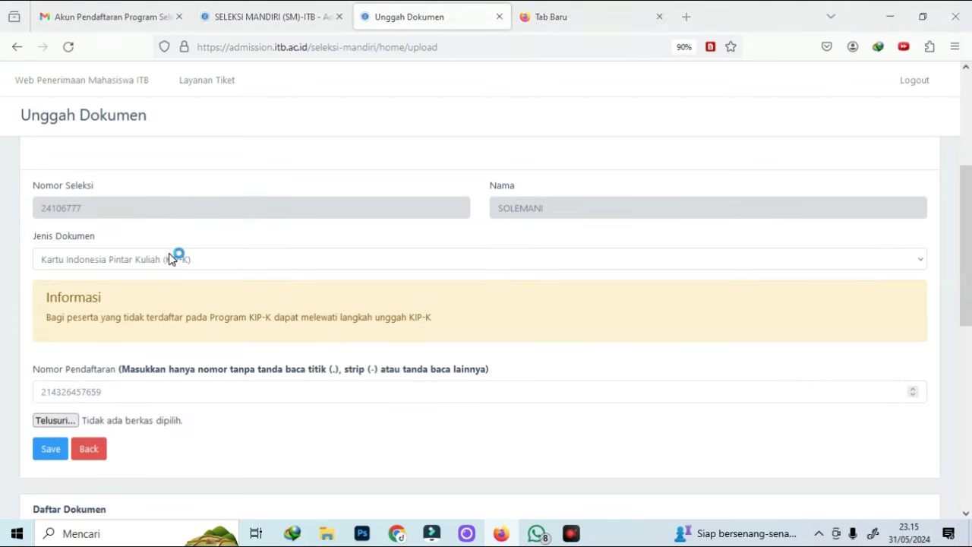
left_click(50, 453)
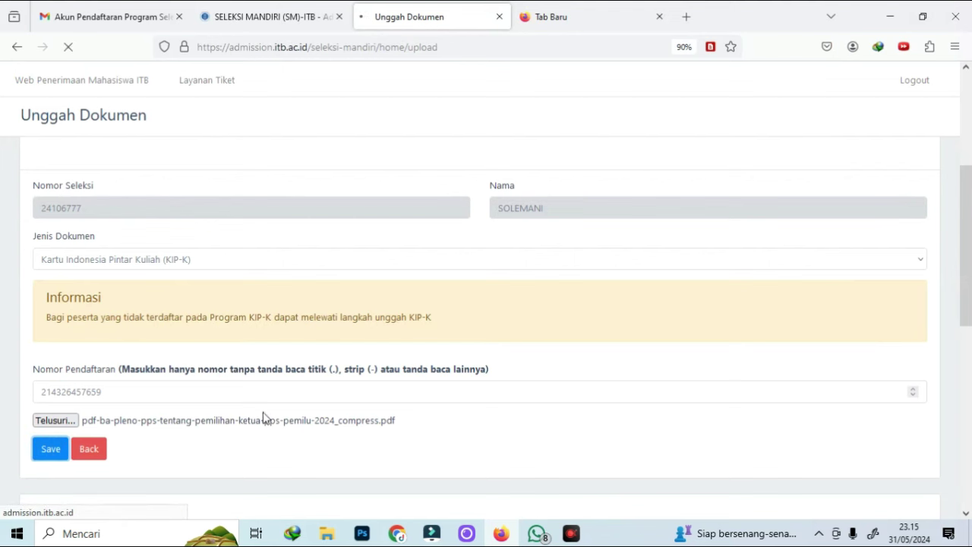
Select Surat Rekomendasi KIP-K and open the file picker for it
scroll(227, 315, "down", 3)
left_click(83, 297)
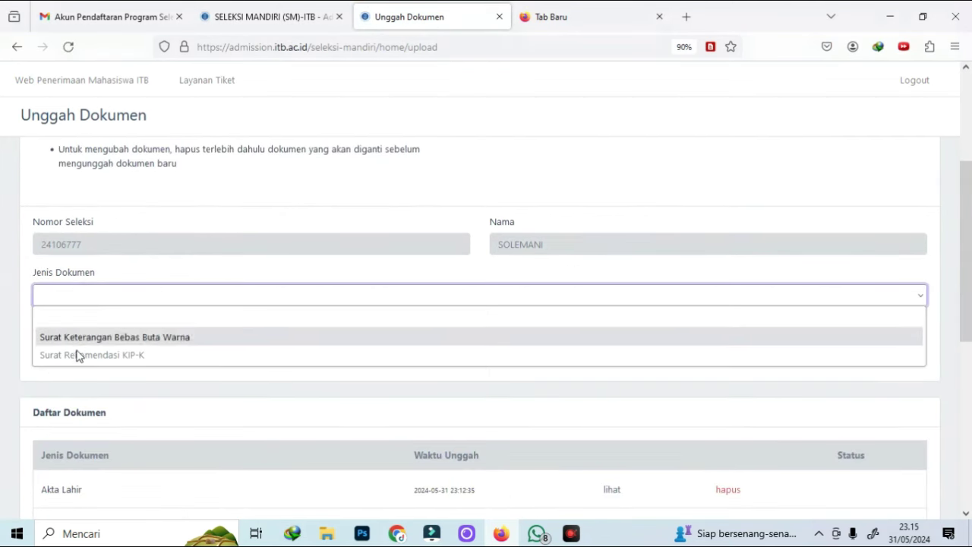
left_click(89, 357)
left_click(69, 324)
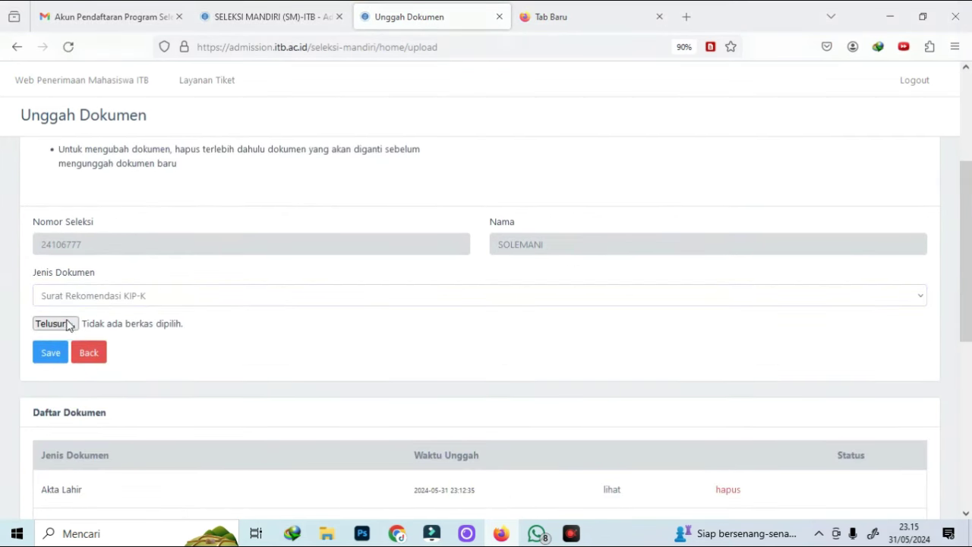
key("Escape")
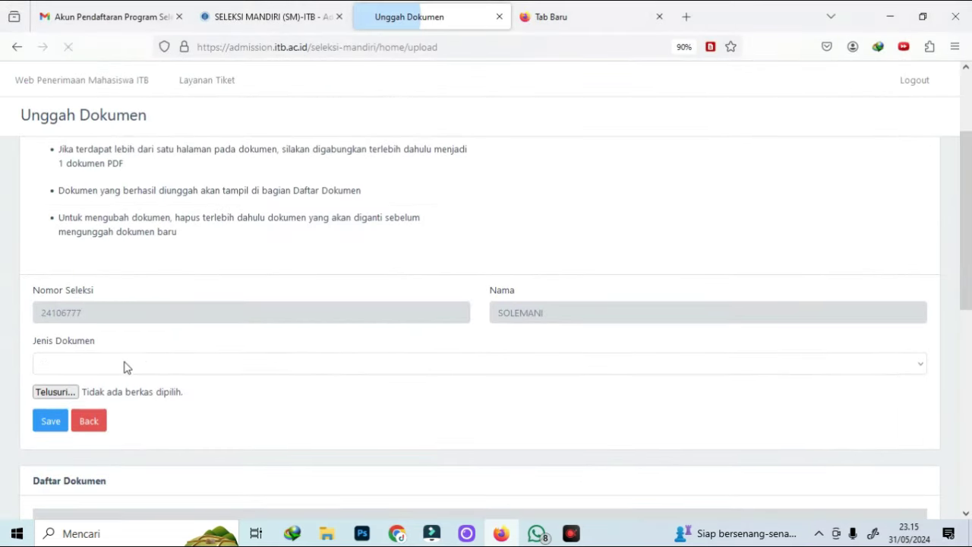
Upload another PDF as the Surat Keterangan Bebas Buta Warna
left_click(126, 363)
left_click(87, 405)
left_click(54, 393)
double_click(156, 228)
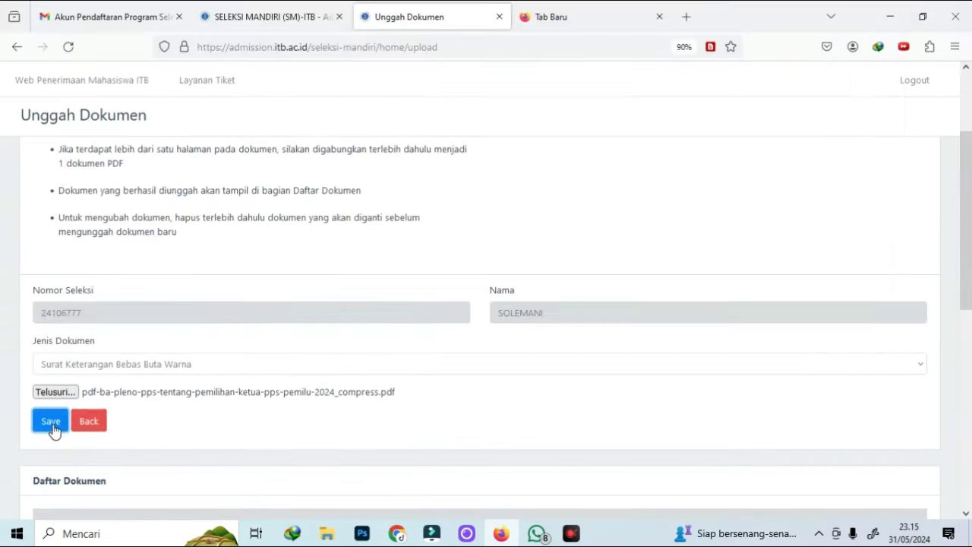
left_click(50, 421)
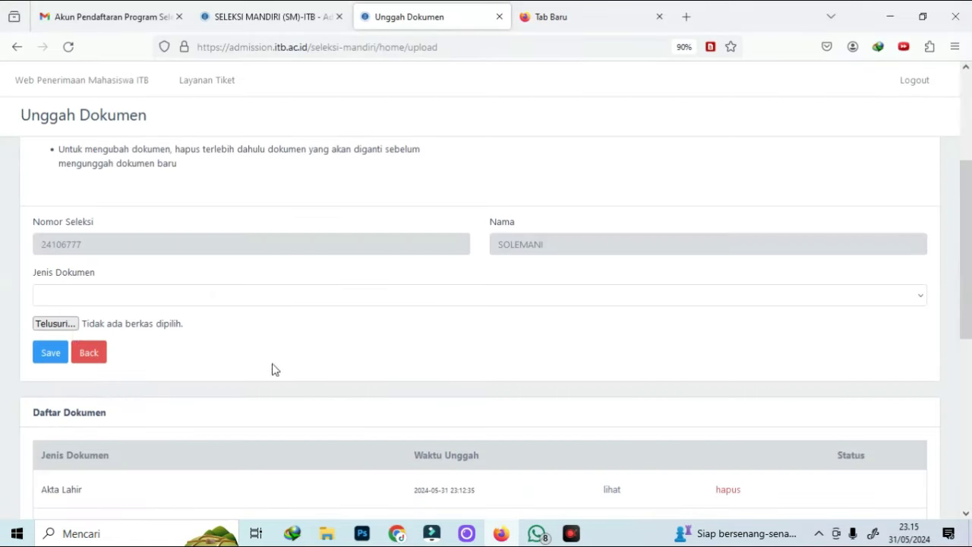
Select Surat Keterangan Bebas Buta Warna as the document type once more
left_click(74, 296)
left_click(211, 331)
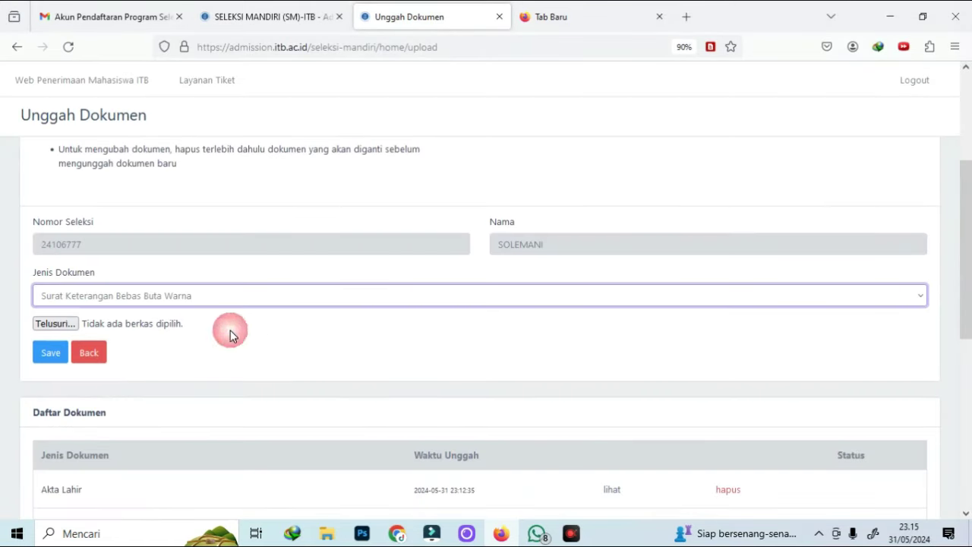
scroll(487, 393, "down", 5)
scroll(493, 386, "up", 8)
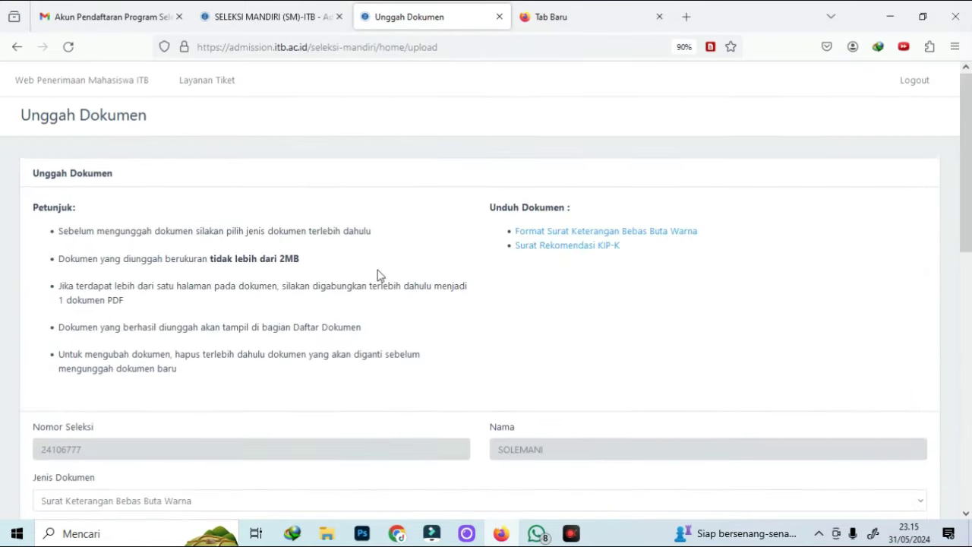
scroll(447, 281, "down", 3)
Go back to the Pengisian Data overview and open the Finalisasi Data card
left_click(89, 284)
scroll(369, 334, "down", 2)
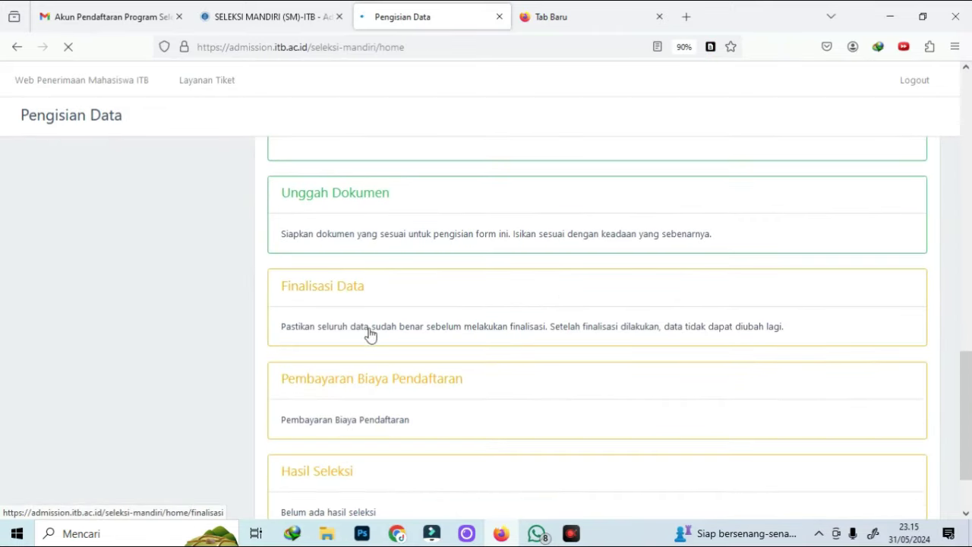
left_click(347, 306)
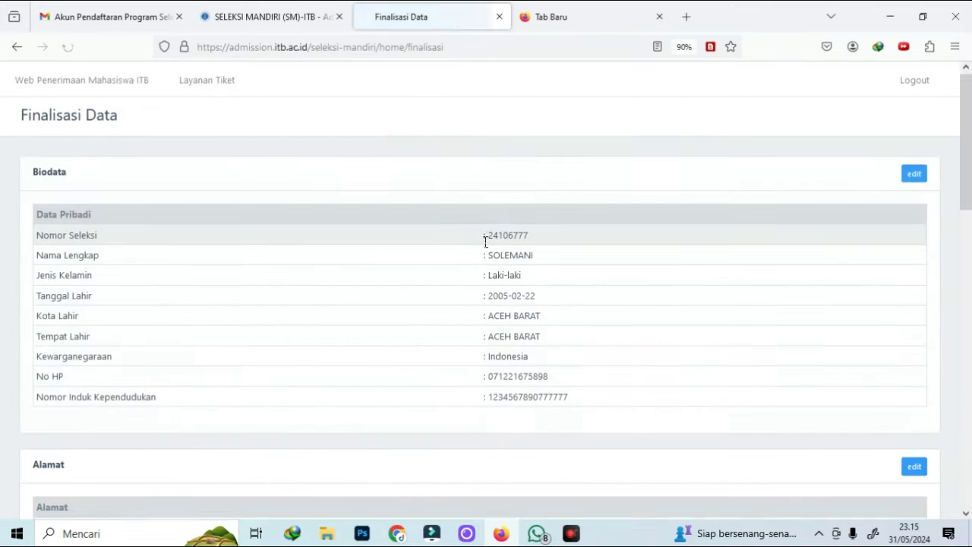
scroll(486, 243, "down", 3)
scroll(486, 248, "down", 10)
Tick Pernyataan and Finalize, then return to the review page after the invalid UTBK number error
left_click(36, 362)
left_click(57, 452)
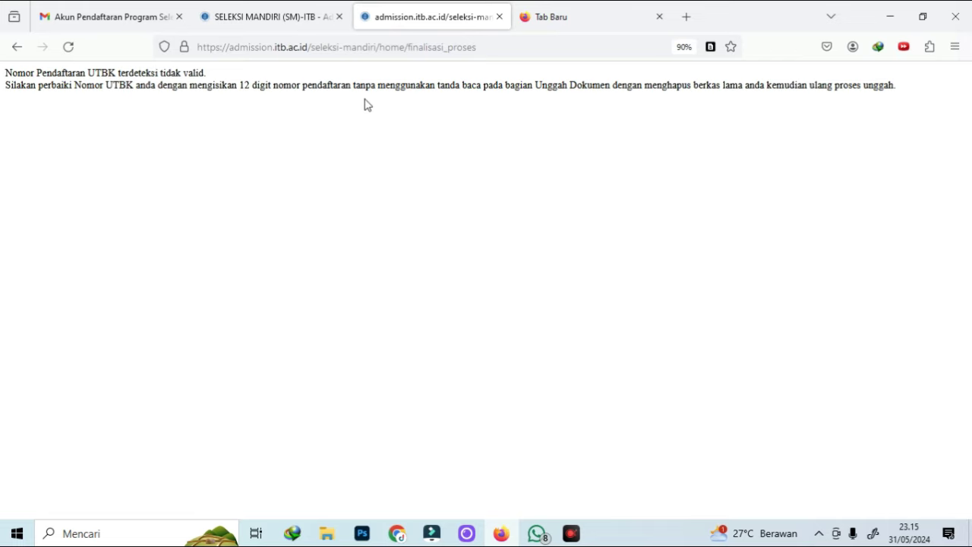
left_click(16, 48)
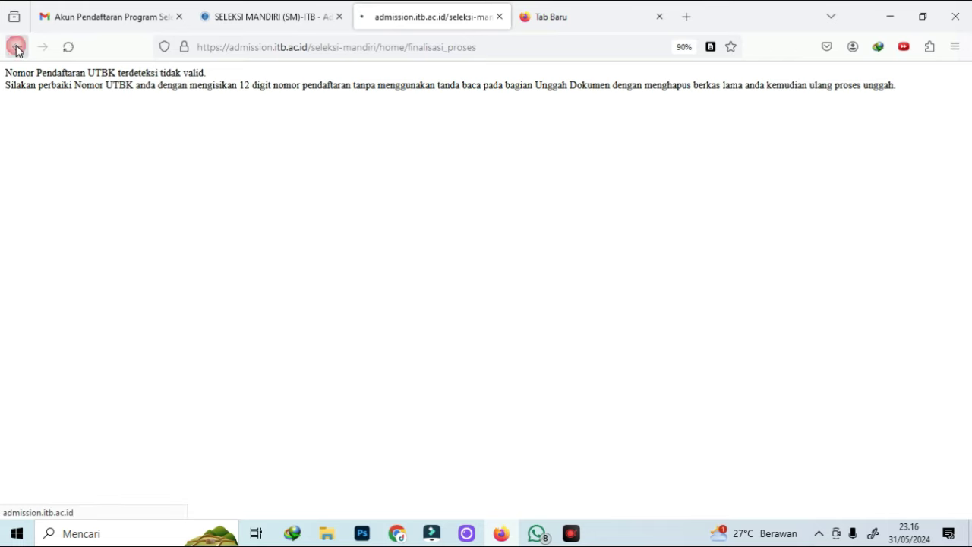
scroll(638, 304, "up", 4)
scroll(642, 284, "up", 6)
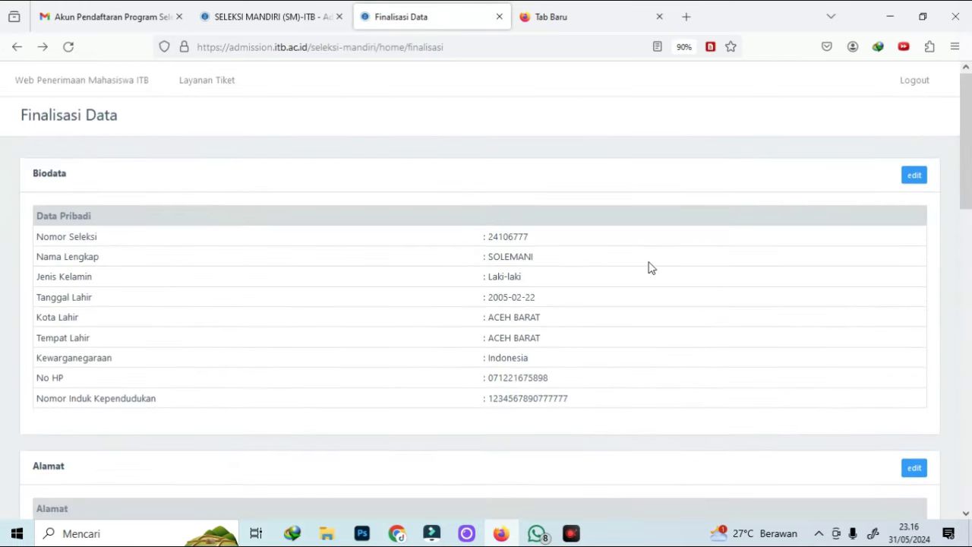
scroll(649, 258, "down", 7)
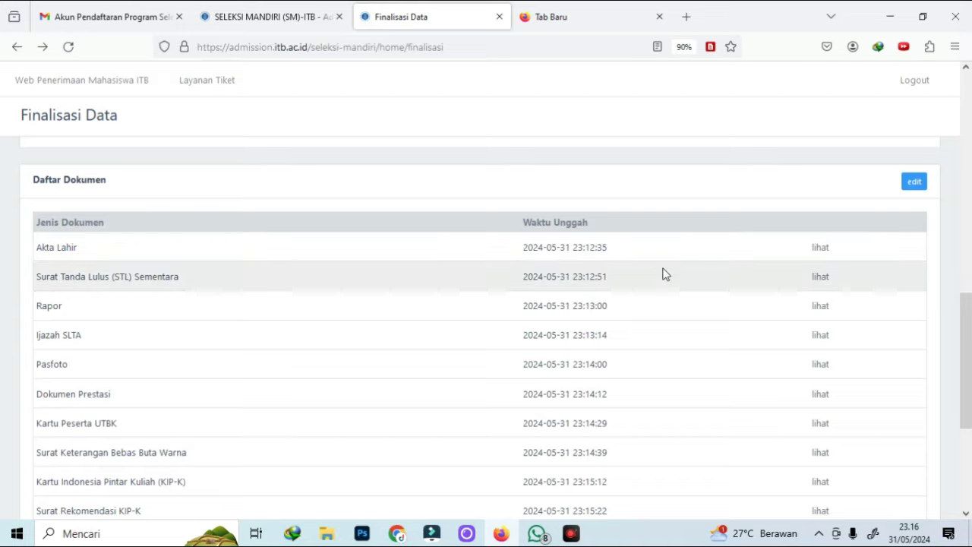
scroll(451, 269, "down", 3)
scroll(148, 196, "up", 2)
scroll(152, 192, "up", 8)
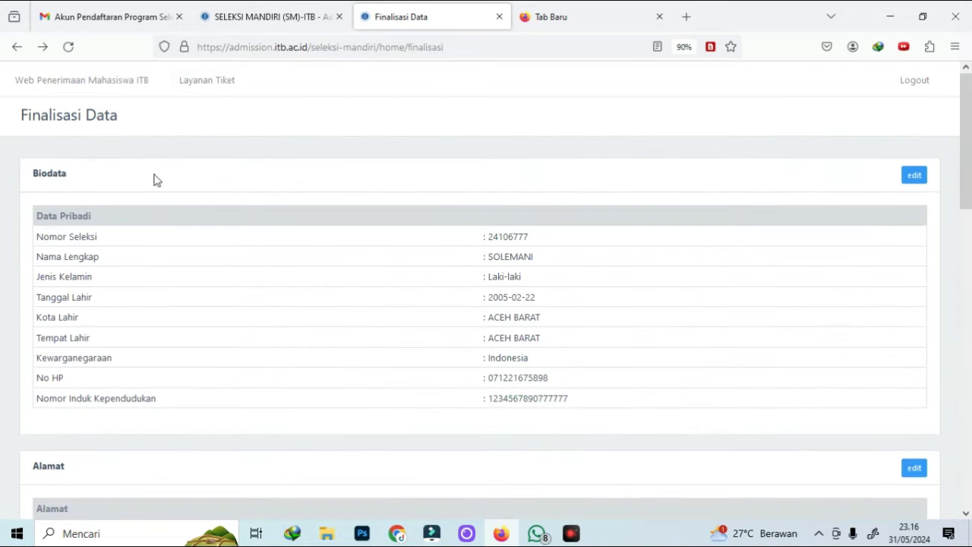